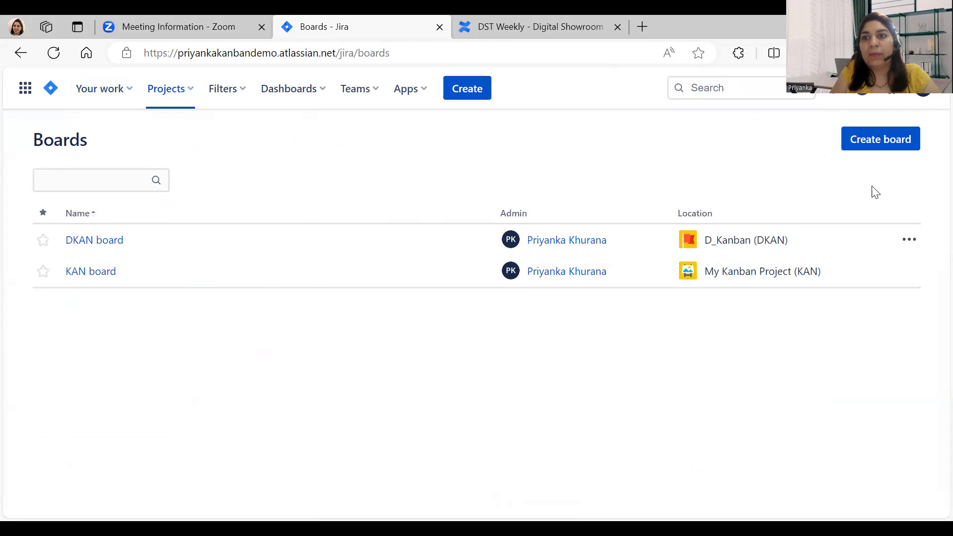
Step: Start a Kanban board with a new software project and try to create it under the name Kanban_JIRA
click(896, 141)
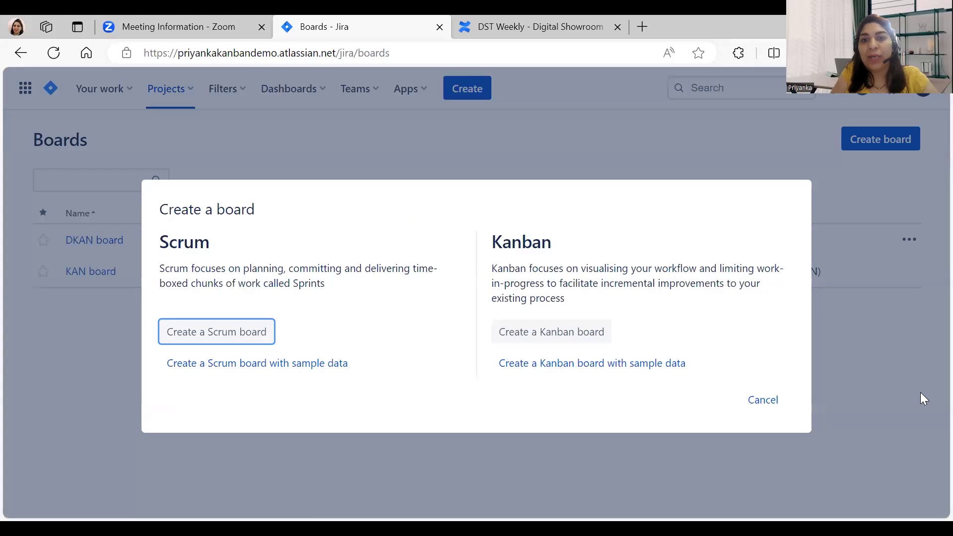
click(586, 339)
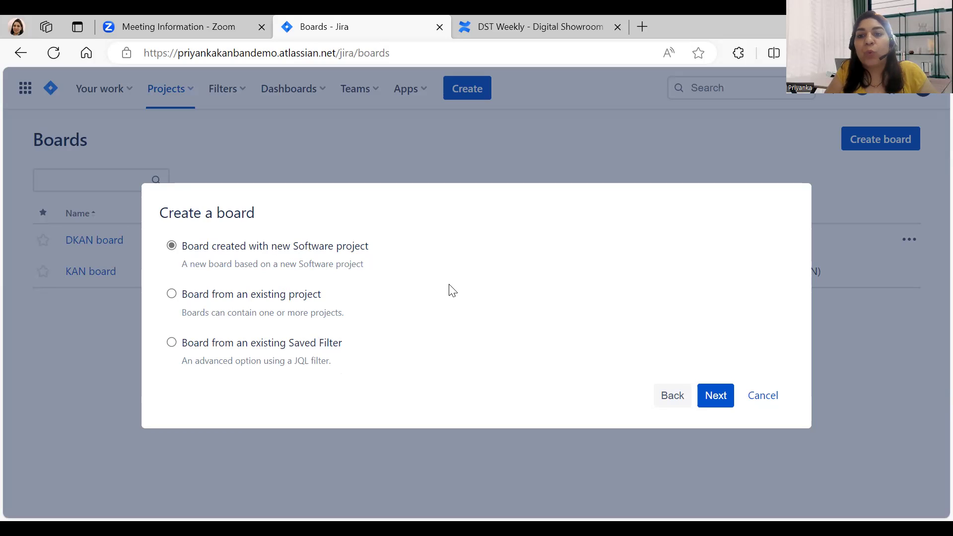
click(715, 395)
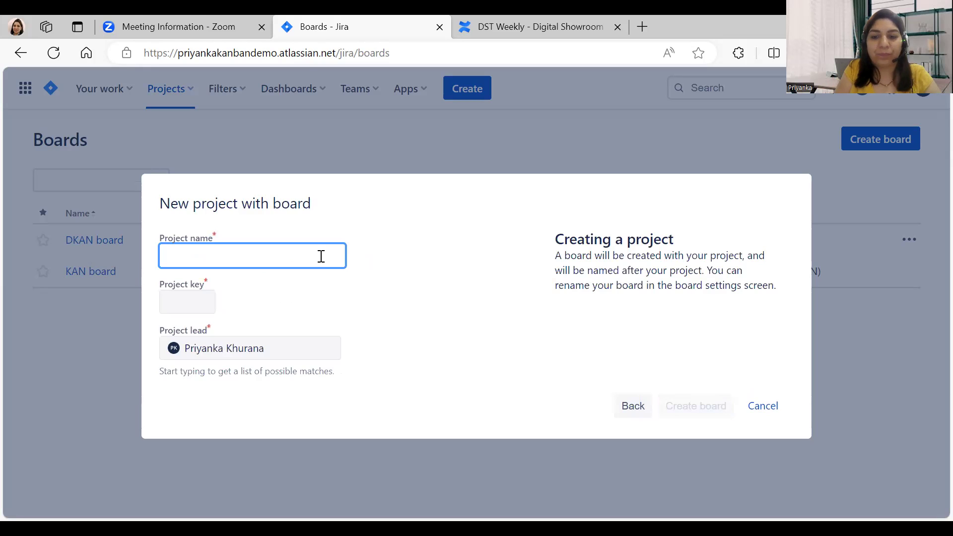
text(Kanban)
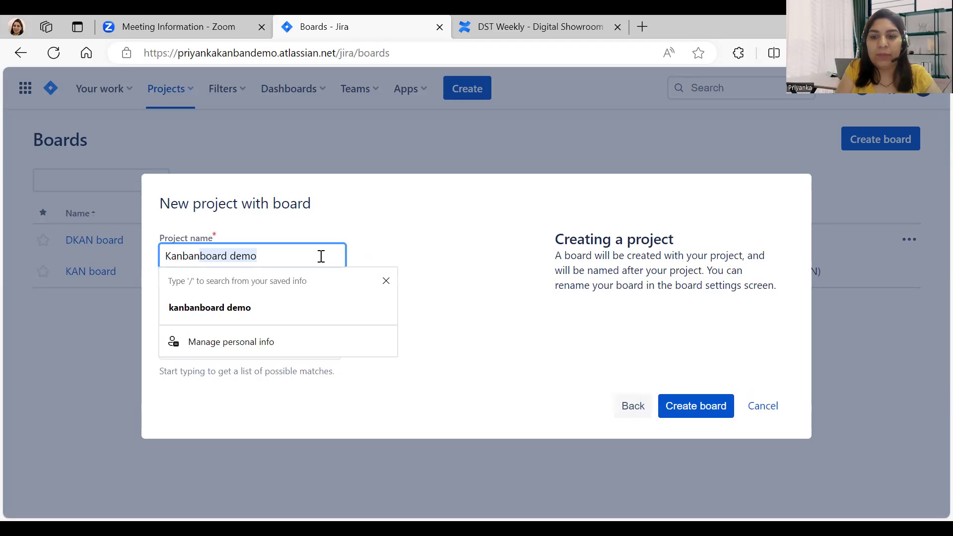
text( JIRA)
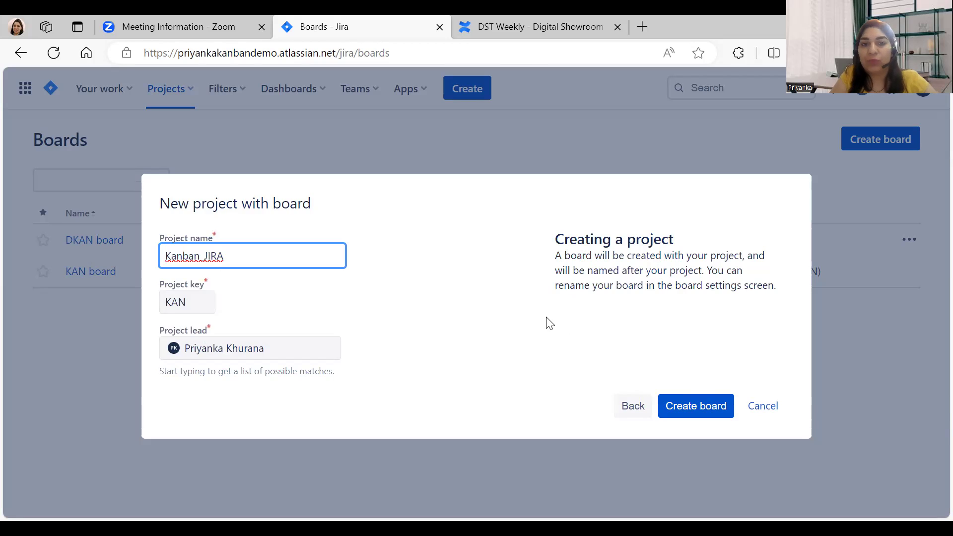
click(703, 410)
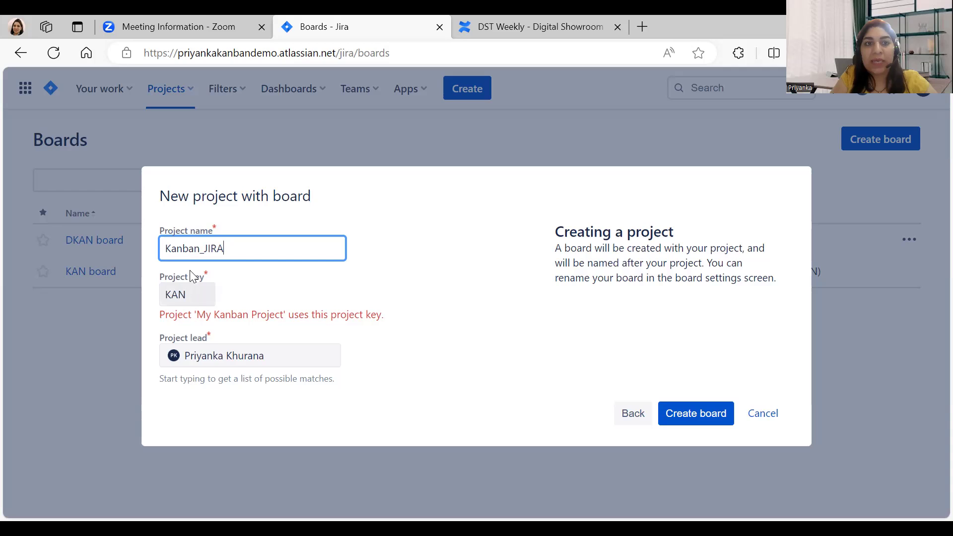
Step: Change the project name to KB_JIRA, create the Kanban board and dismiss the notification
click(198, 250)
key(BackSpace)
key(BackSpace)
key(BackSpace)
key(BackSpace)
key(BackSpace)
text(B)
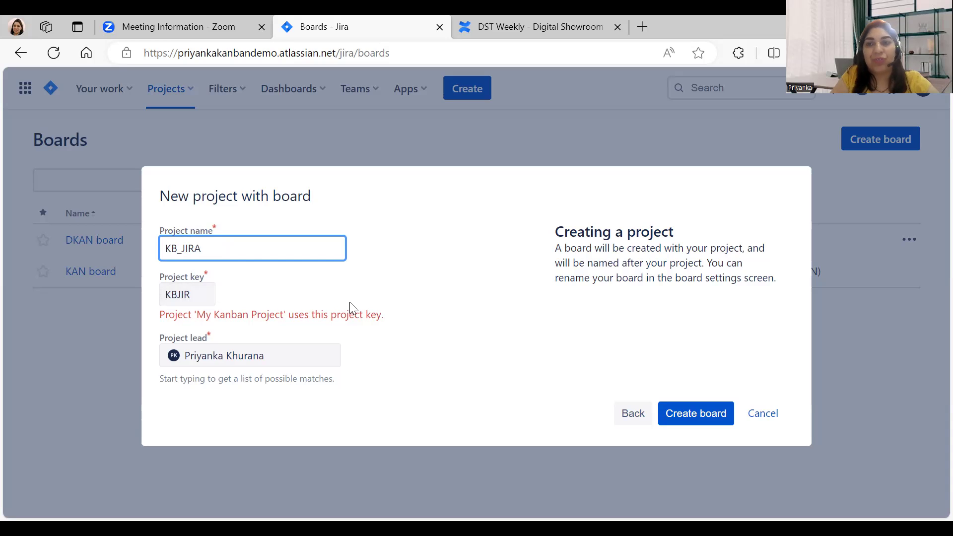
click(704, 422)
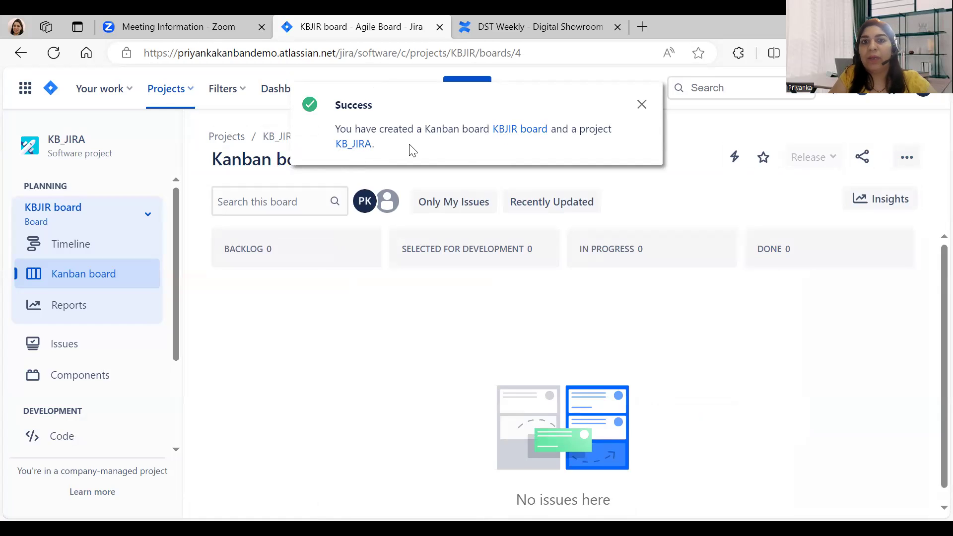
click(640, 105)
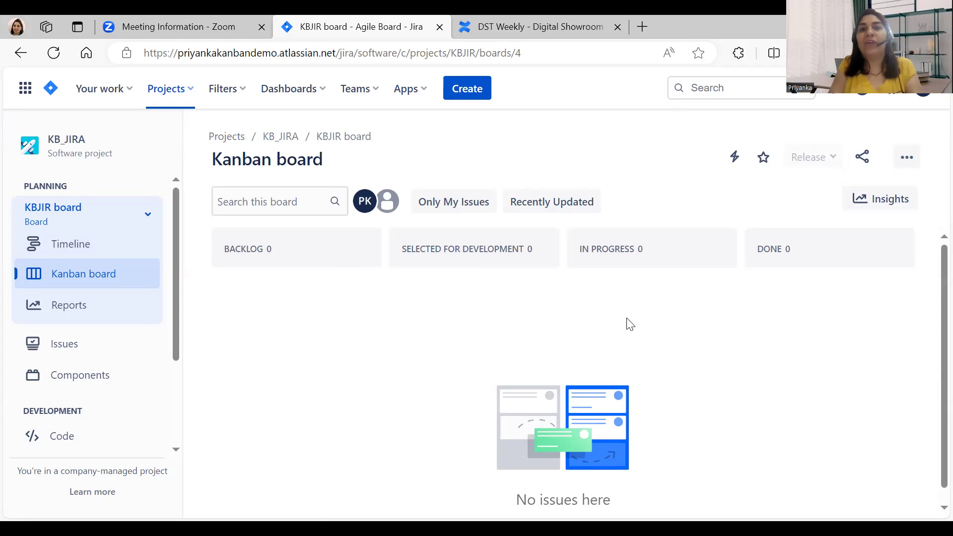
Step: Create a new workflow named KBJIR_WF in the Jira issue settings
click(898, 100)
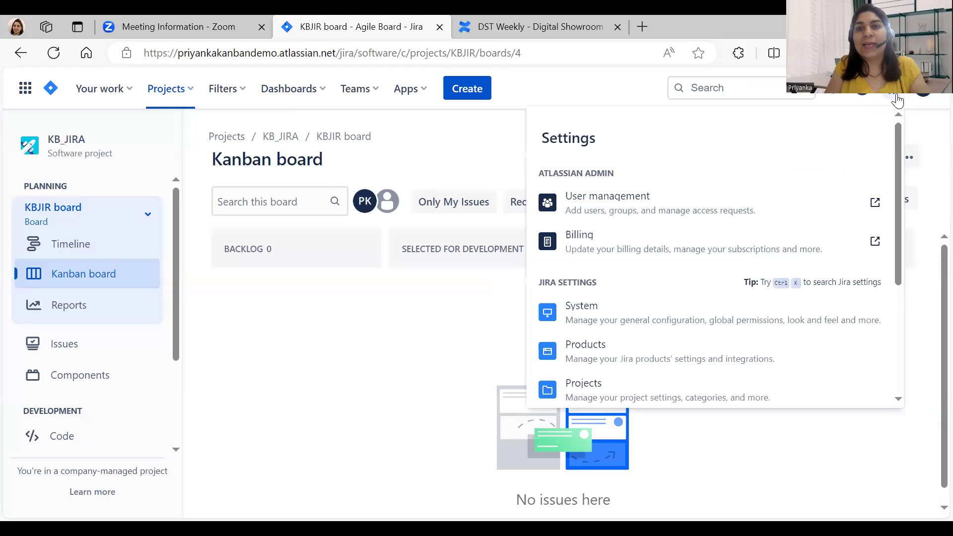
drag(898, 211, 897, 280)
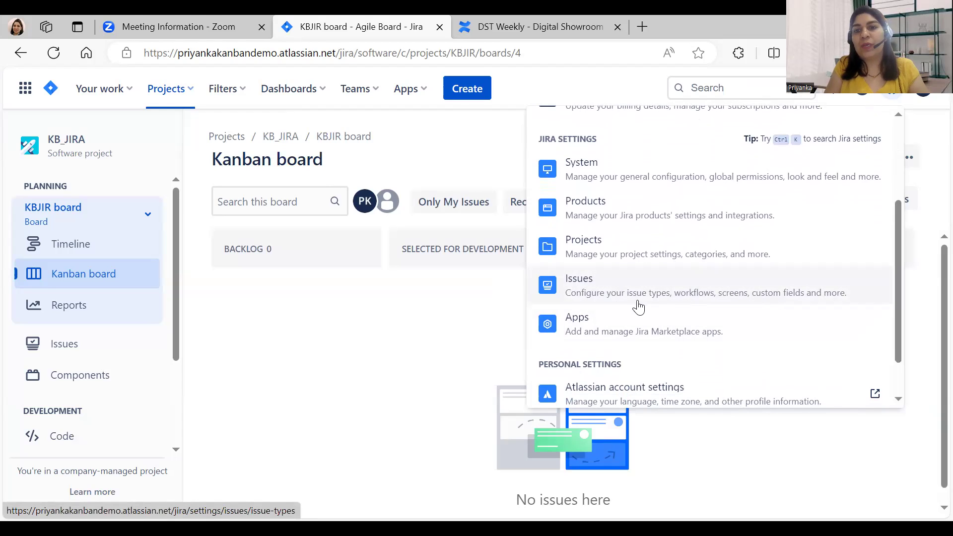
click(715, 292)
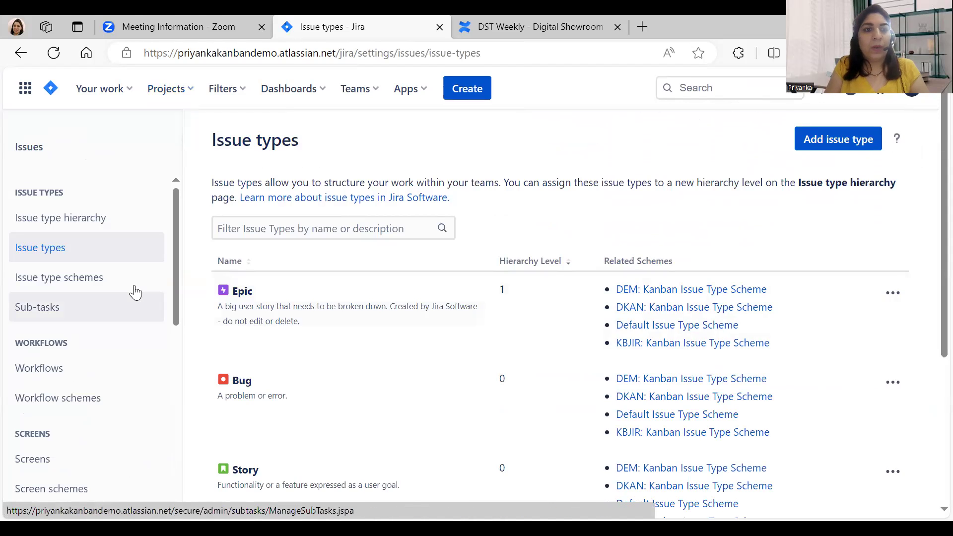
click(41, 382)
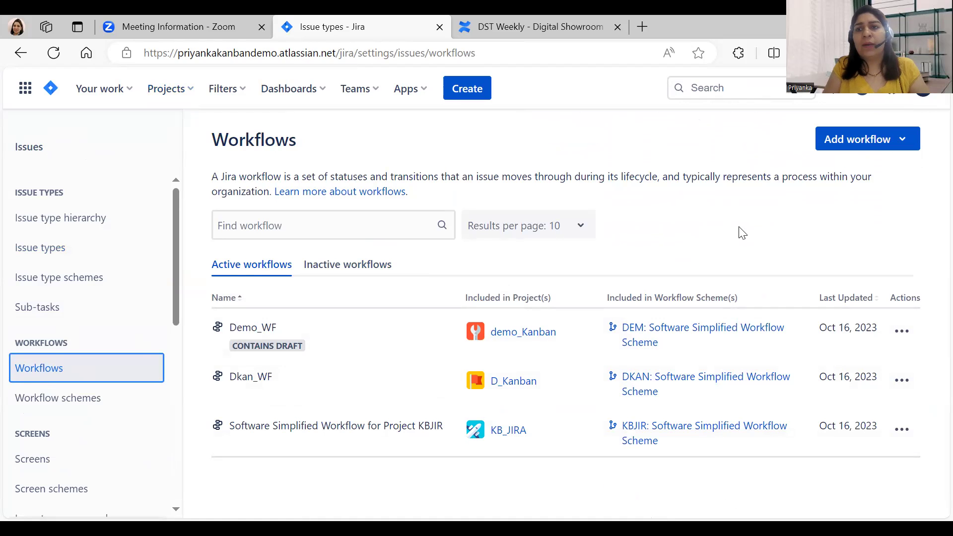
click(861, 148)
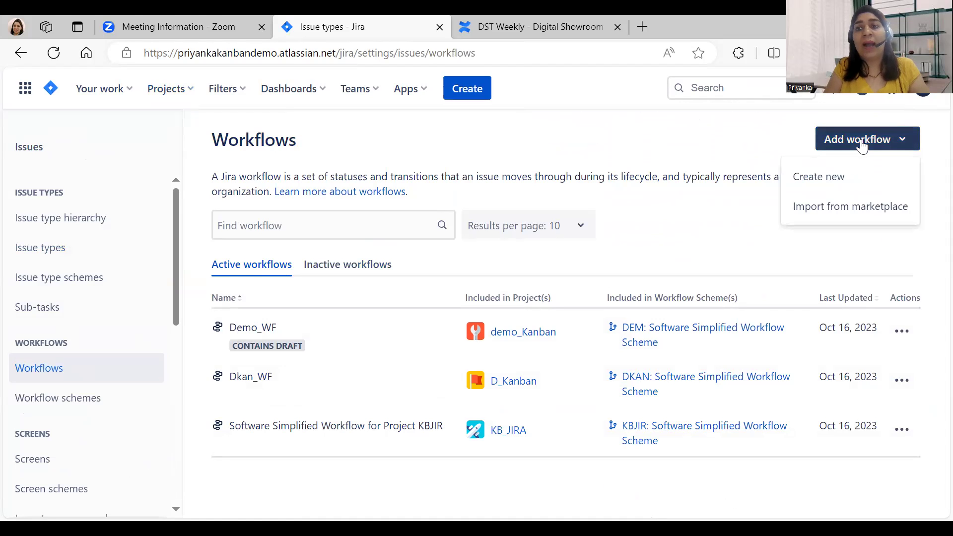
click(819, 178)
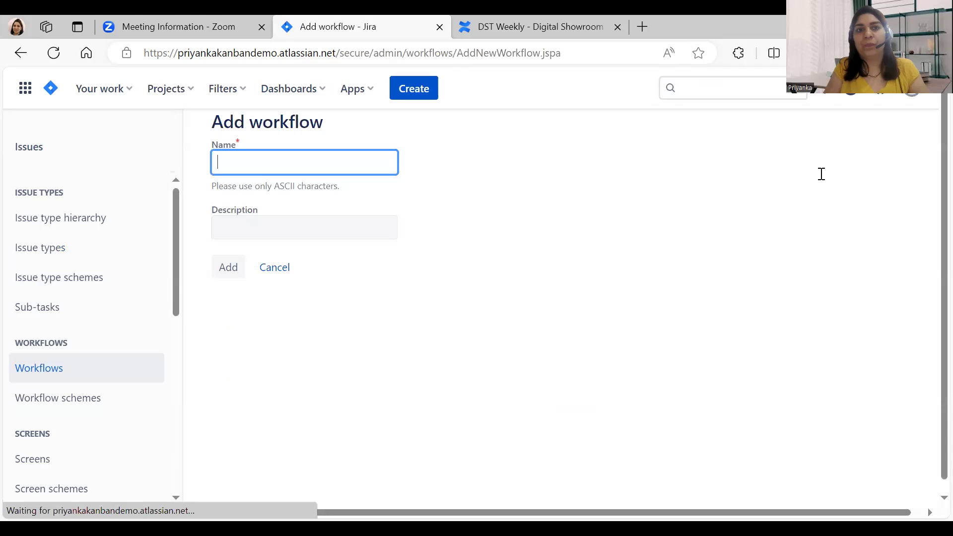
click(365, 160)
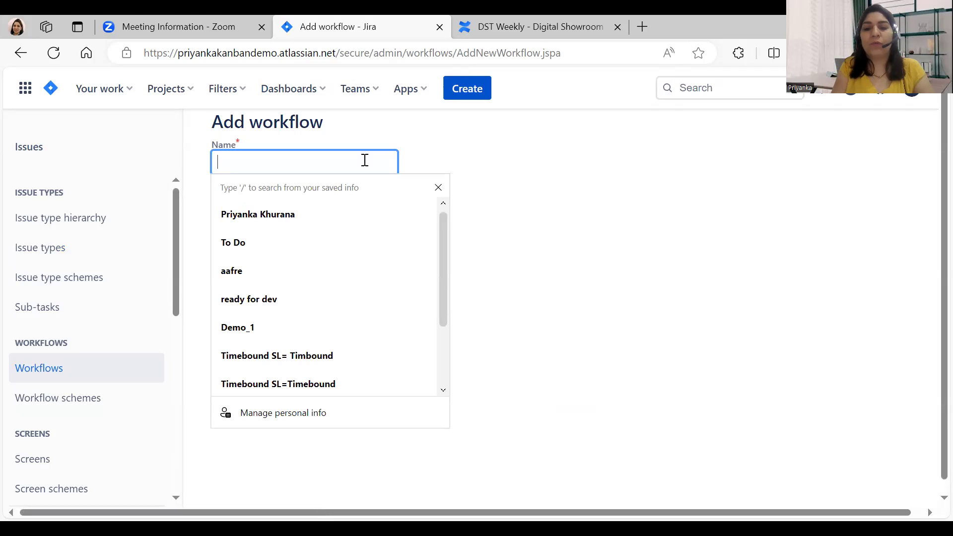
text(KBJIR_WF)
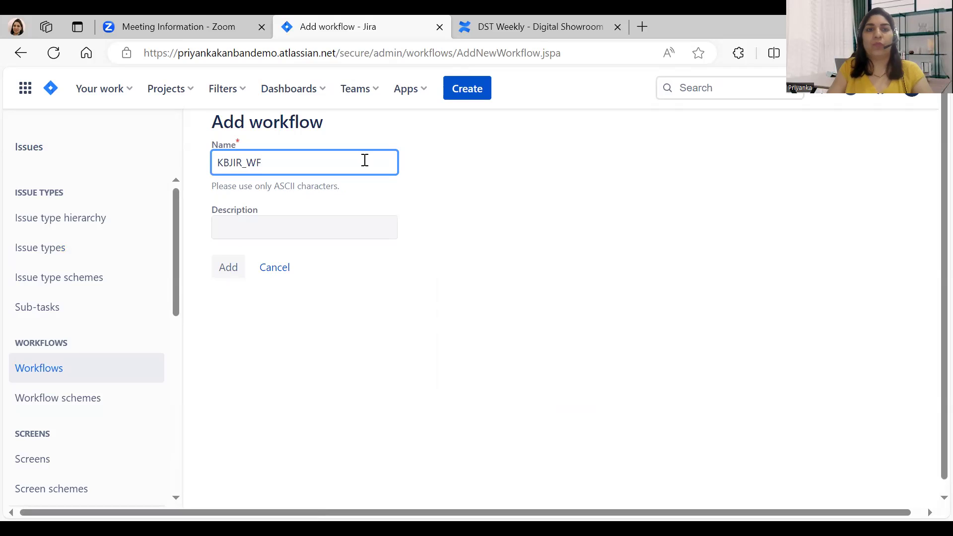
click(229, 269)
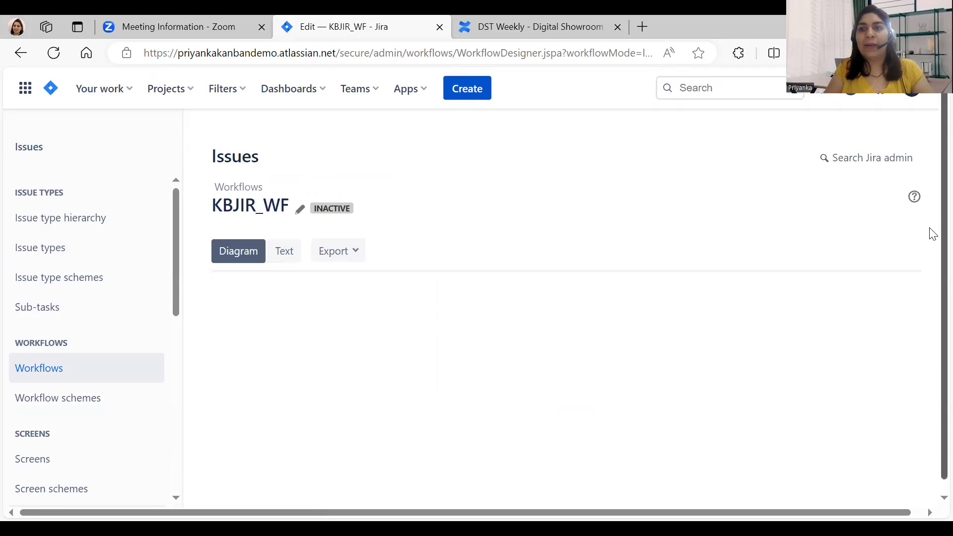
Step: Add the existing In Progress status to the KBJIR_WF workflow diagram
scroll(931, 253, down, 1)
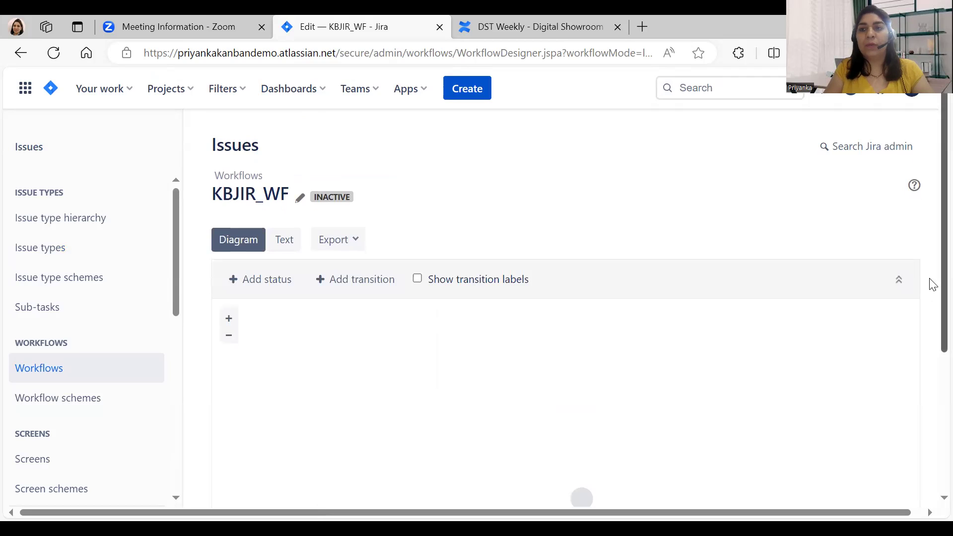
scroll(931, 303, down, 3)
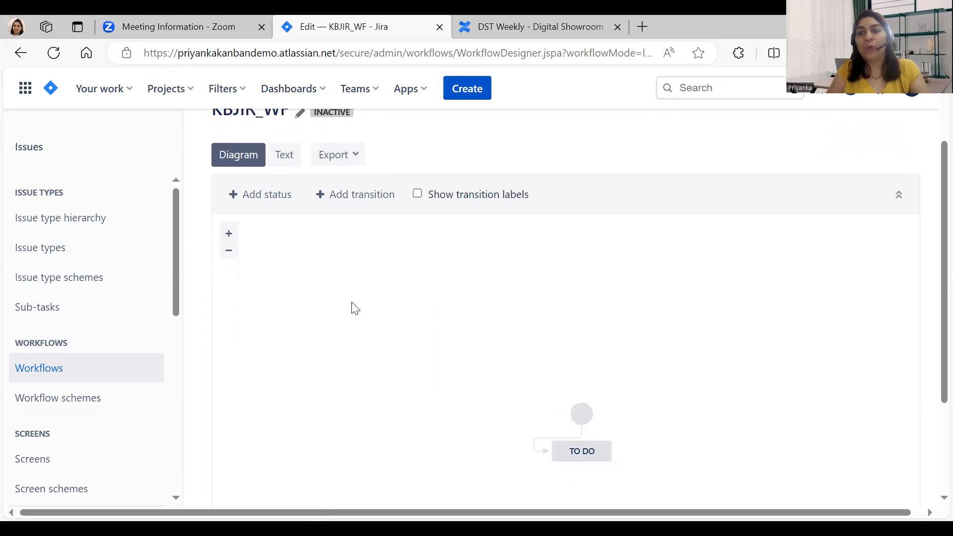
click(261, 201)
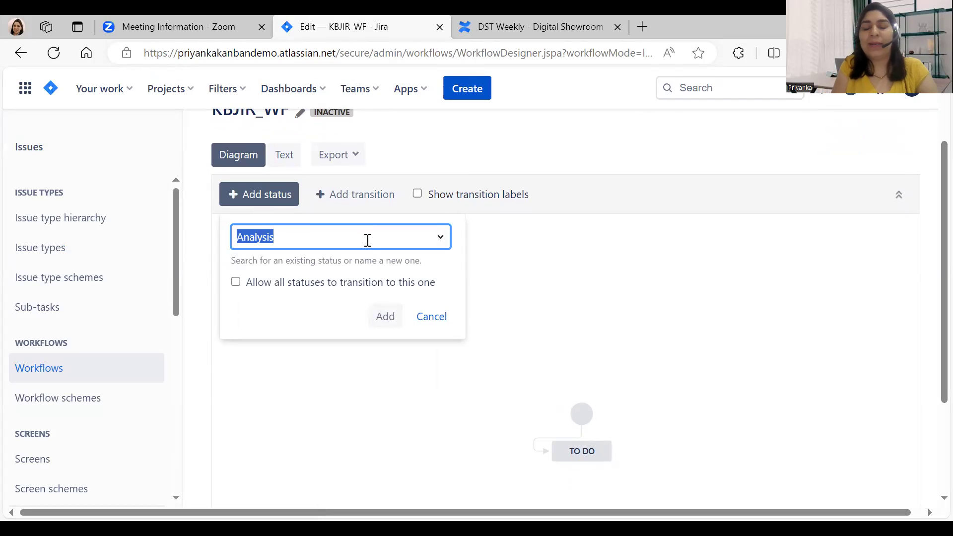
text(in pro)
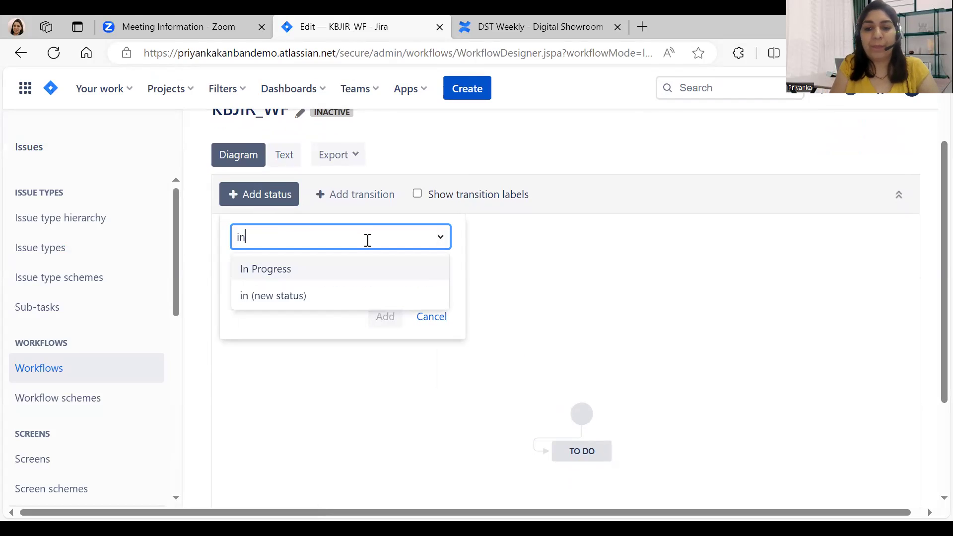
click(318, 269)
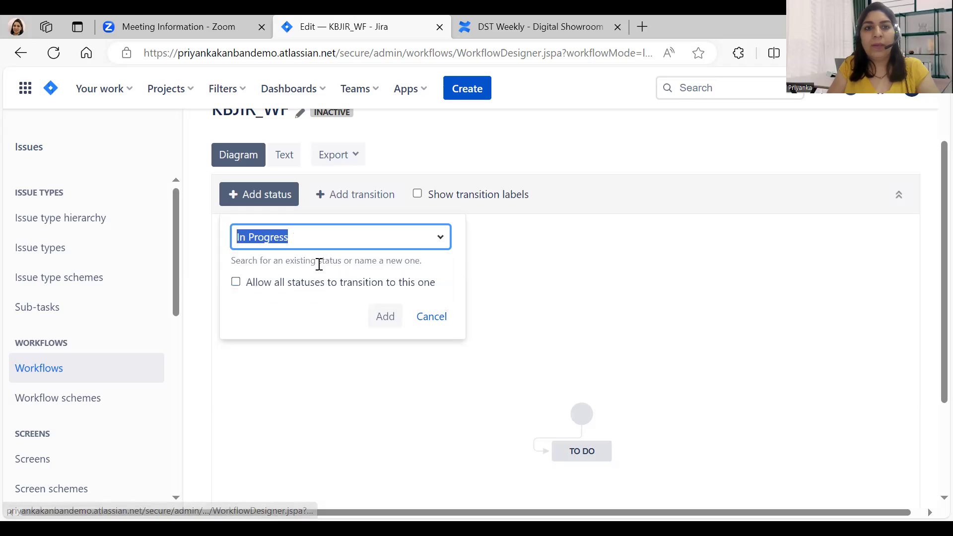
click(384, 317)
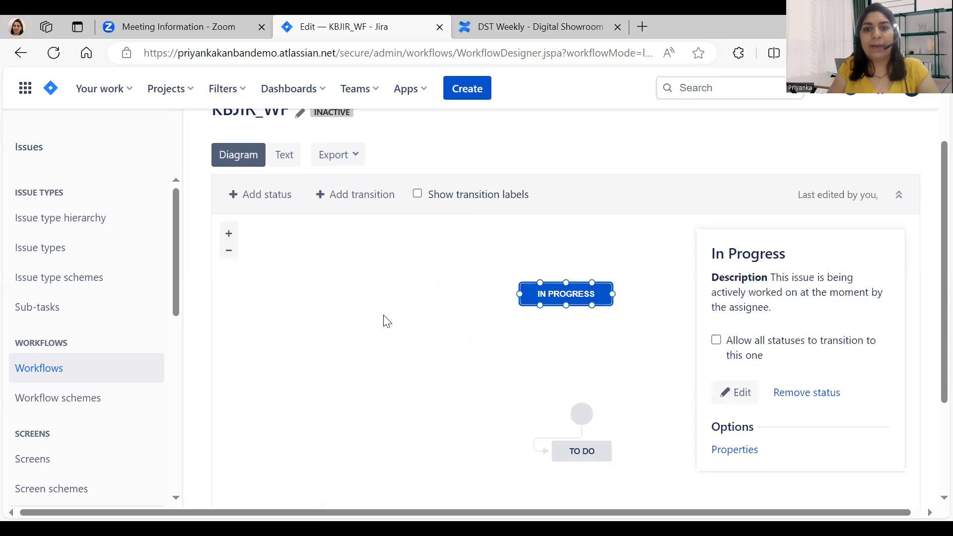
Step: Create a new QA verification status in the In Progress category and place the In Progress status just below it in the diagram
click(271, 199)
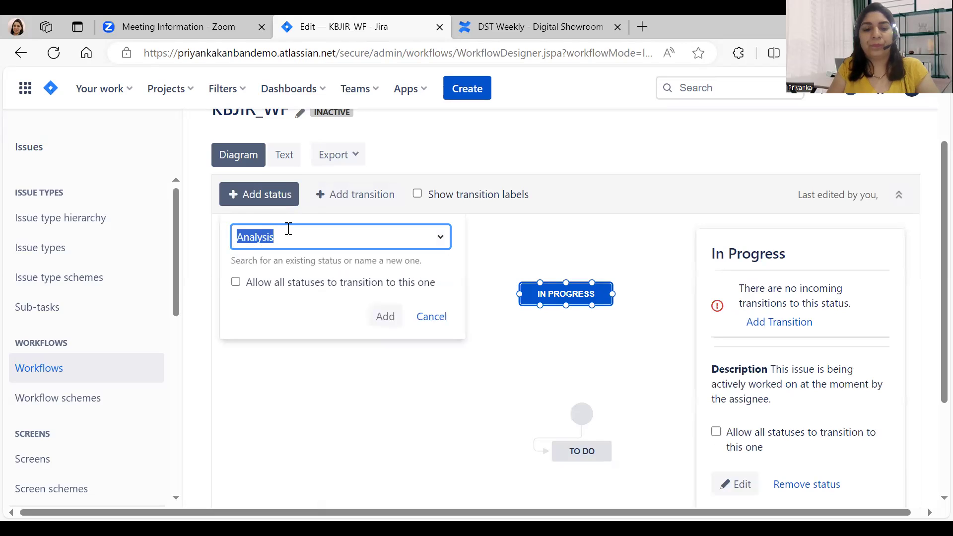
text(QA verification)
click(278, 268)
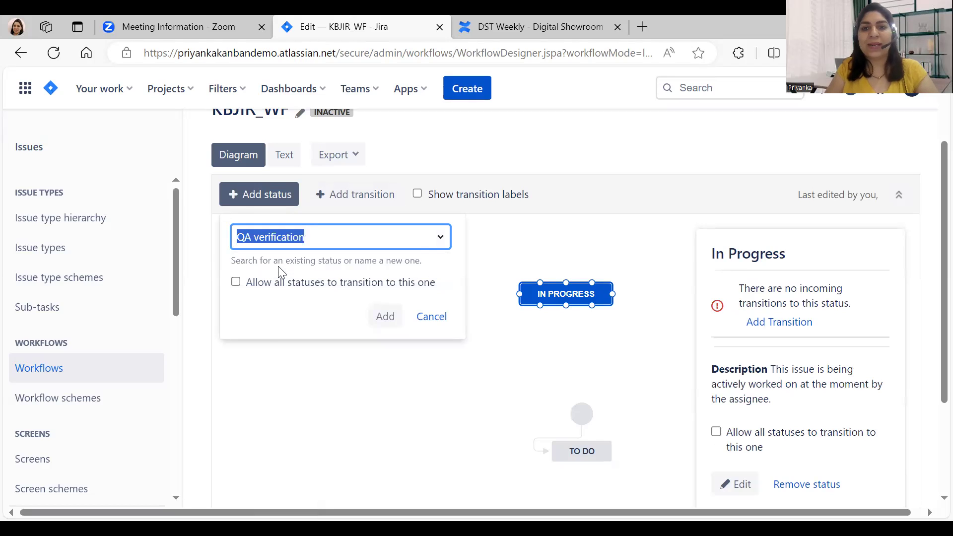
click(385, 317)
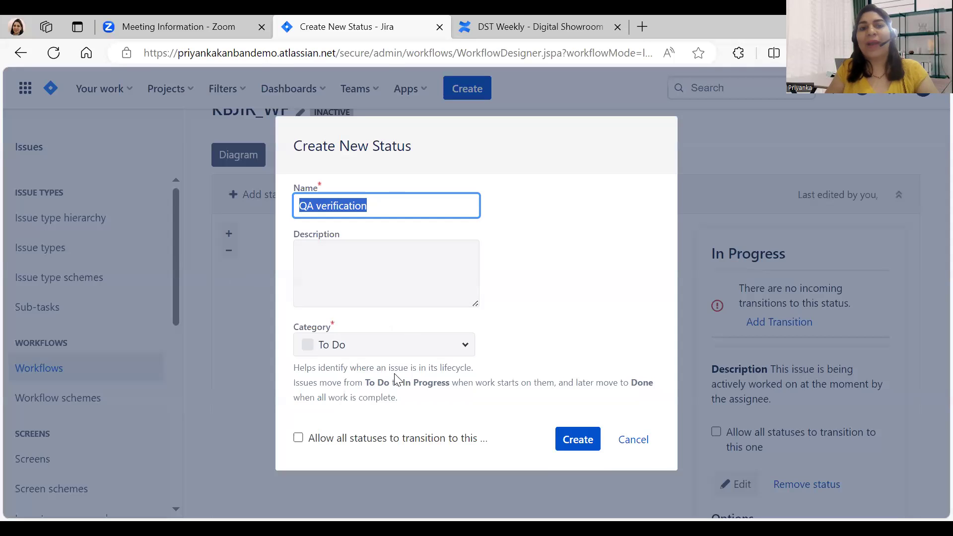
click(463, 355)
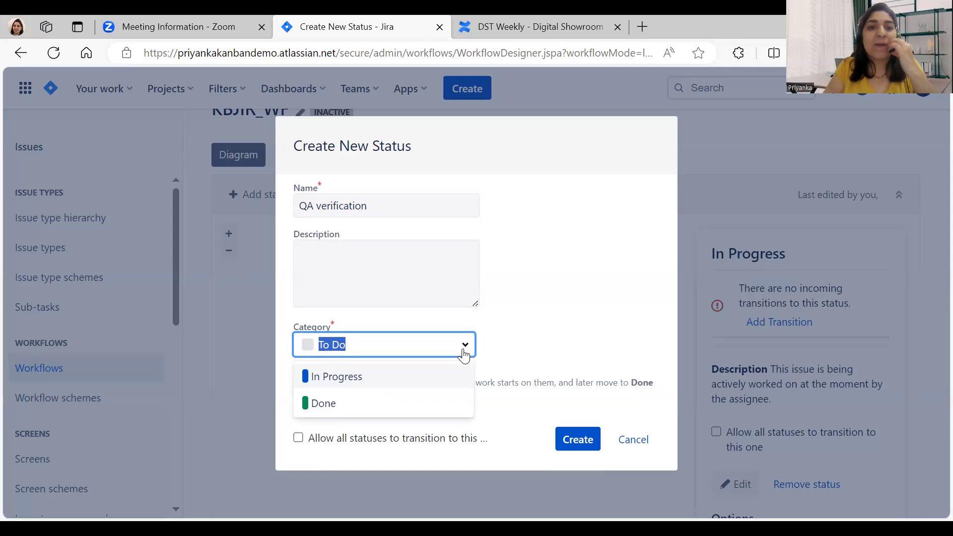
click(380, 378)
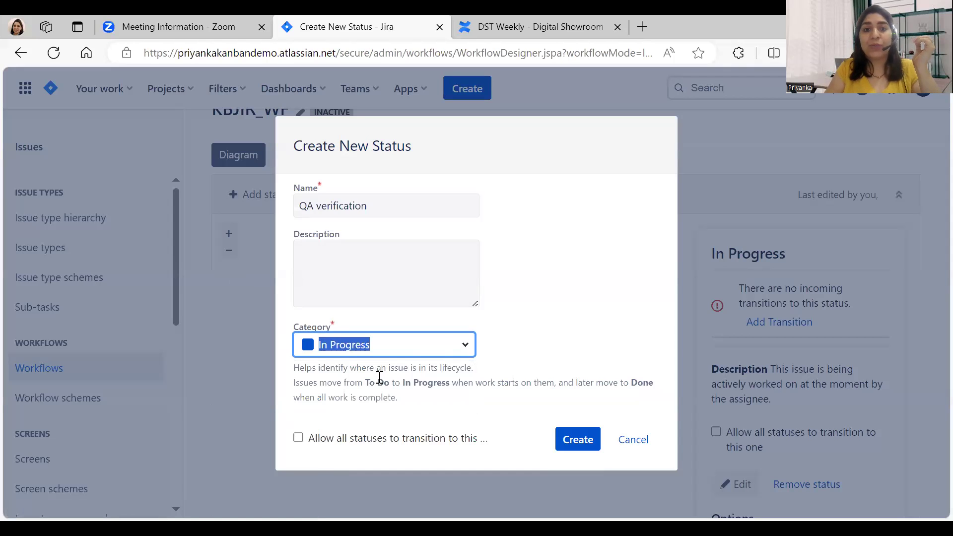
click(585, 439)
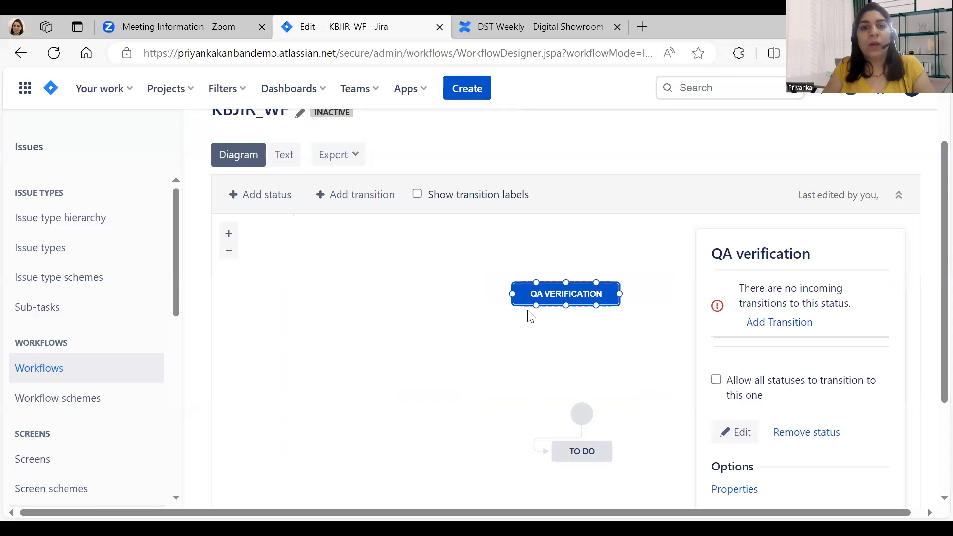
drag(551, 292, 546, 358)
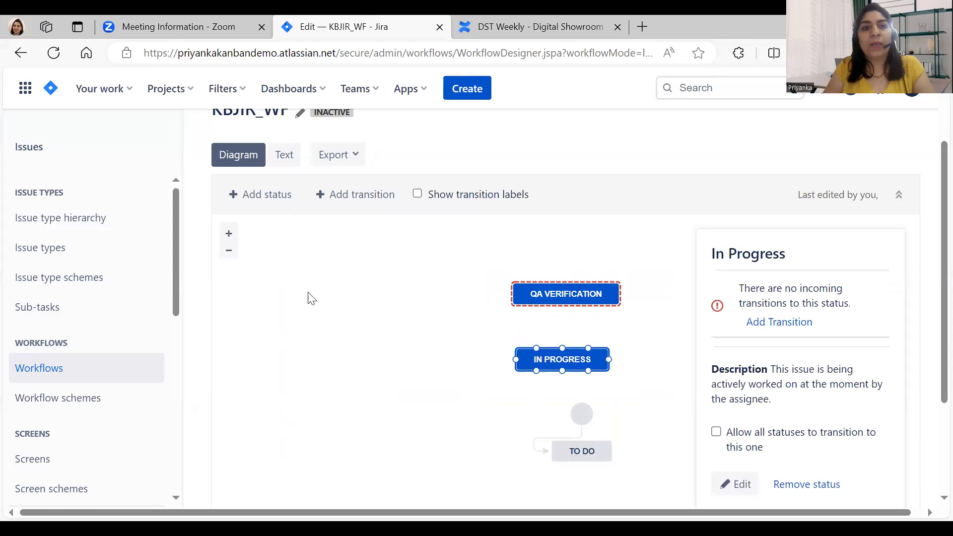
Step: Create a new Ready for preprod status in the In Progress category and place QA verification between it and In Progress
click(258, 198)
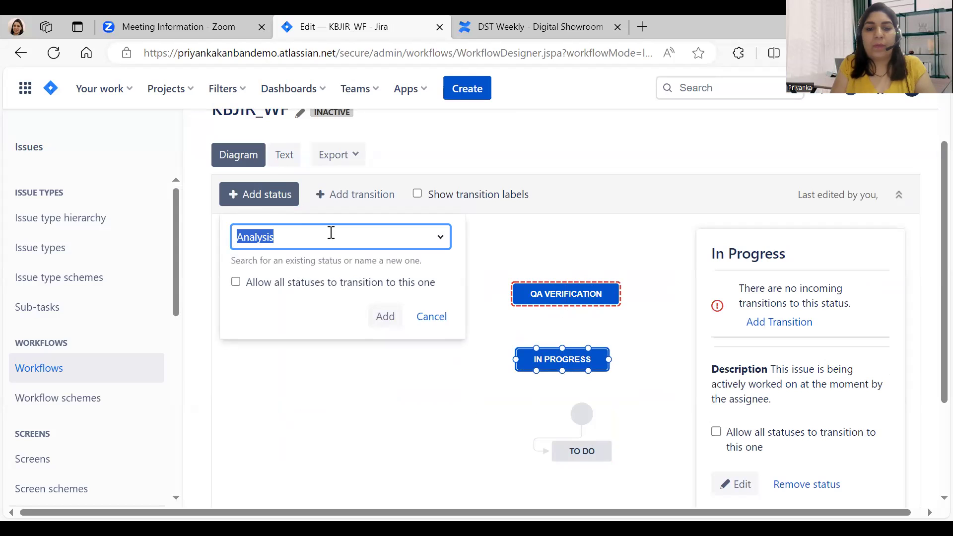
text(Ready for r)
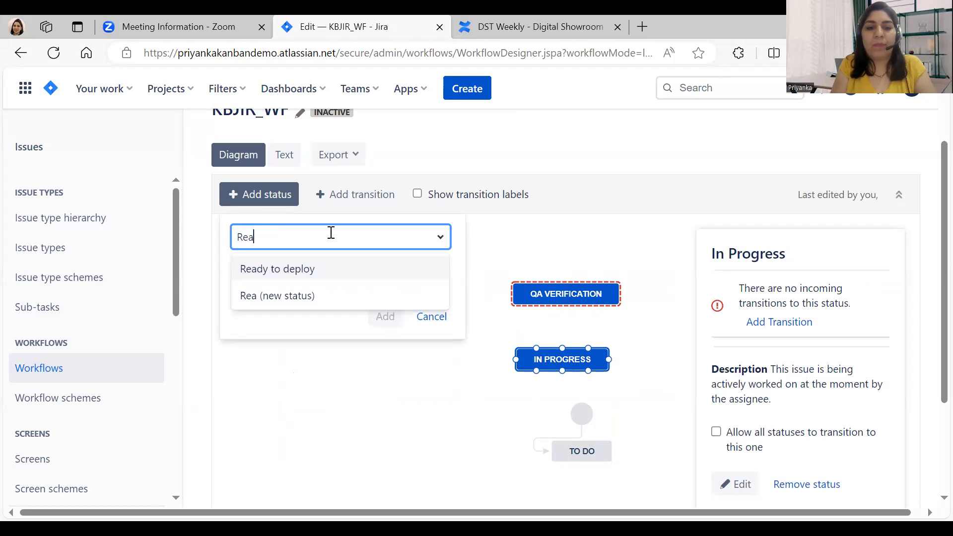
key(BackSpace)
text(preprod)
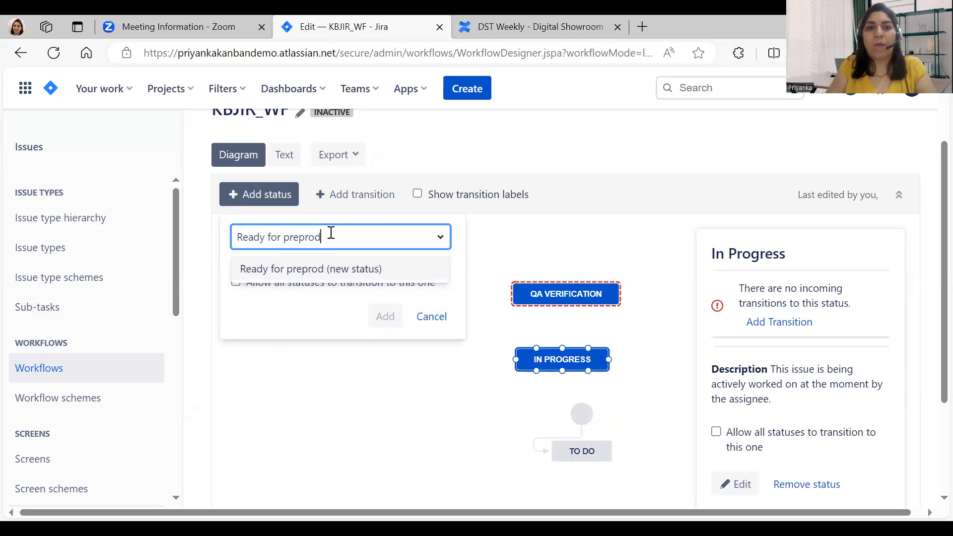
click(323, 267)
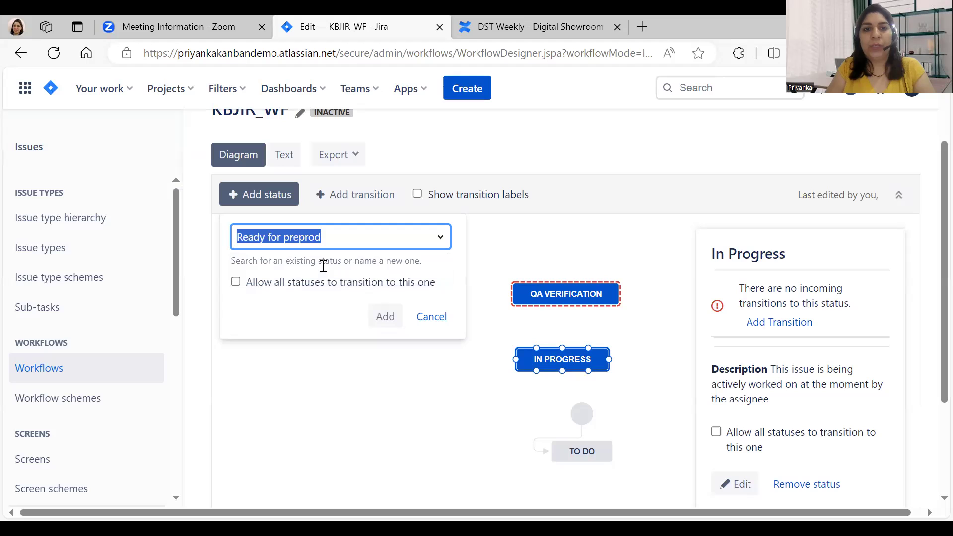
click(381, 316)
click(392, 344)
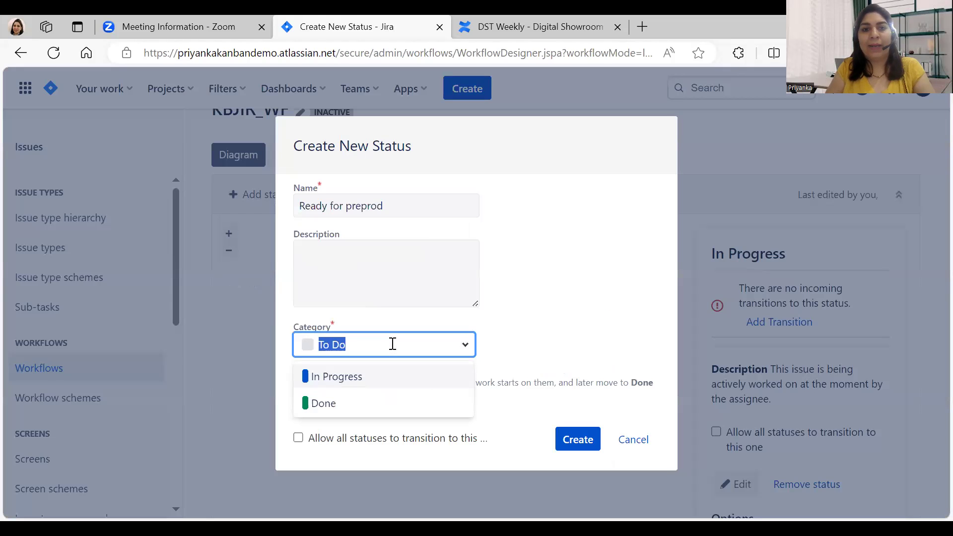
click(362, 380)
click(588, 440)
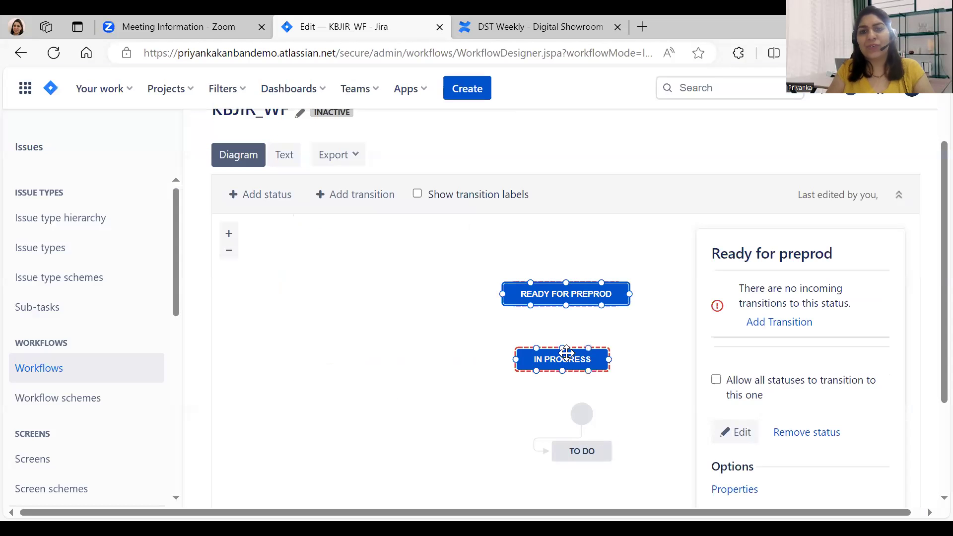
drag(570, 297, 574, 331)
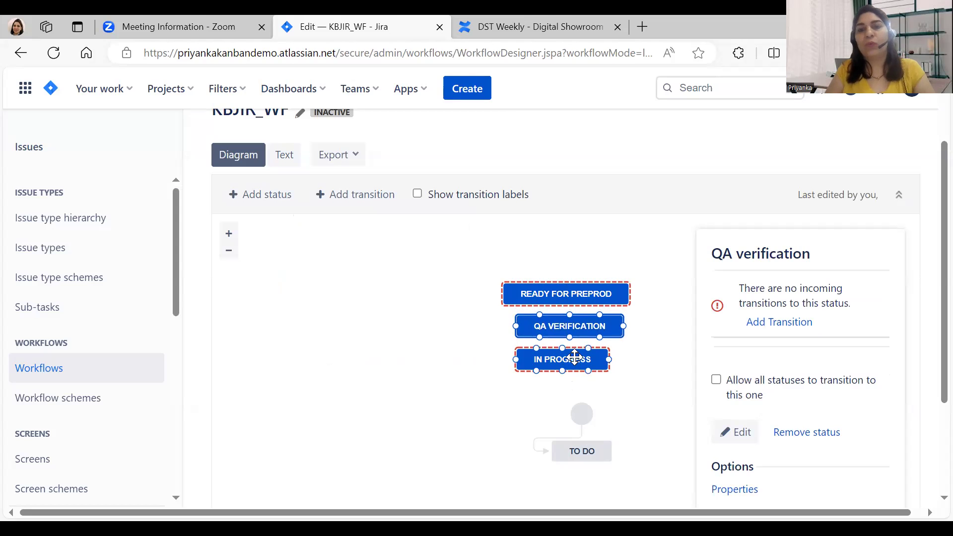
Step: Add the existing Review status to the workflow and move it beneath QA verification in the diagram
click(276, 195)
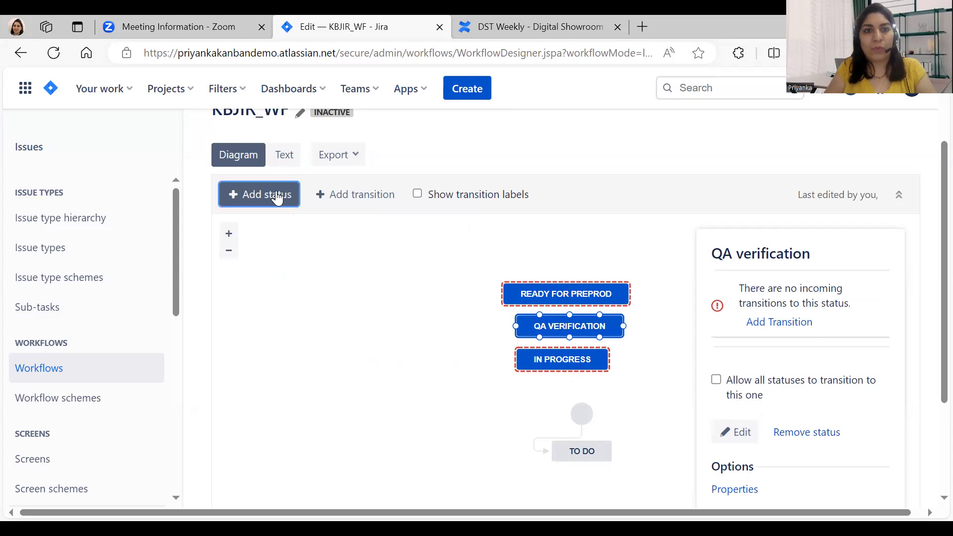
text(review)
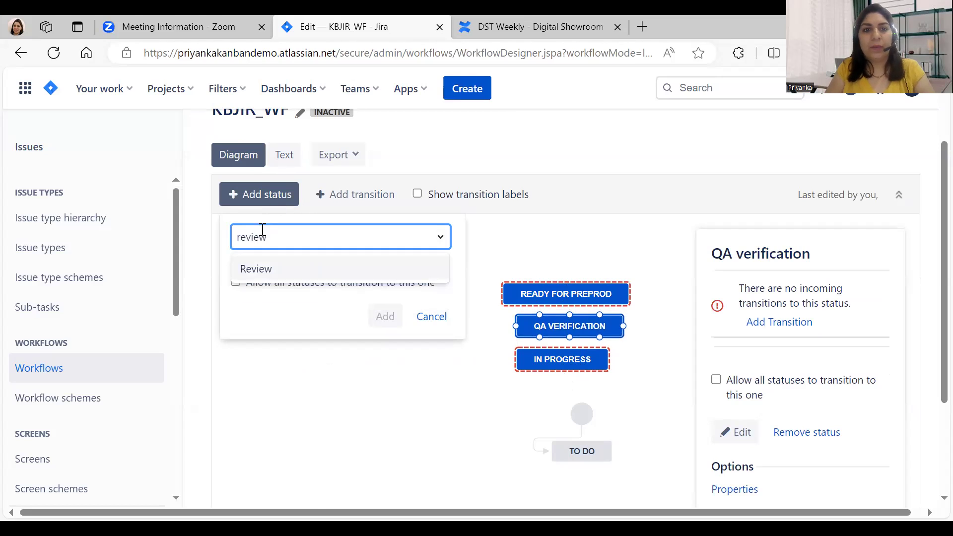
click(259, 270)
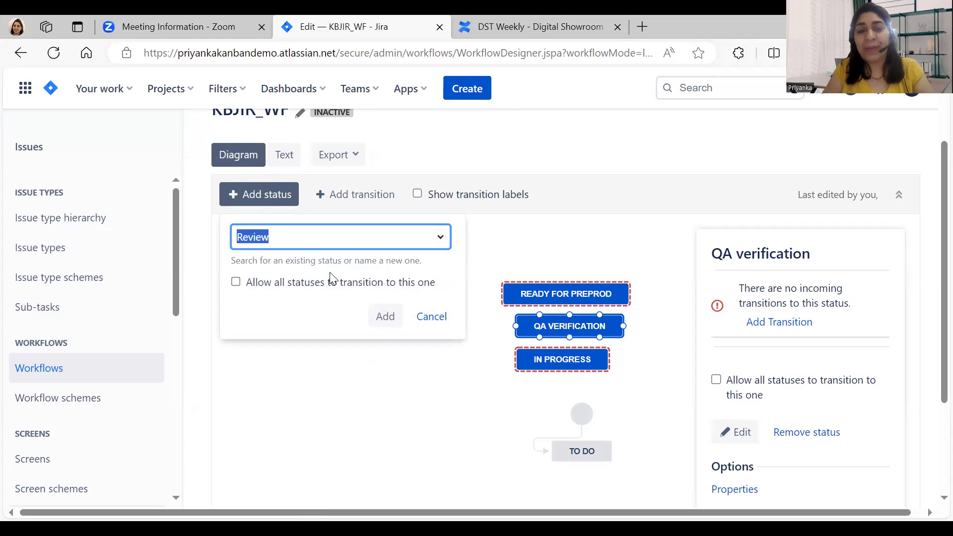
click(386, 315)
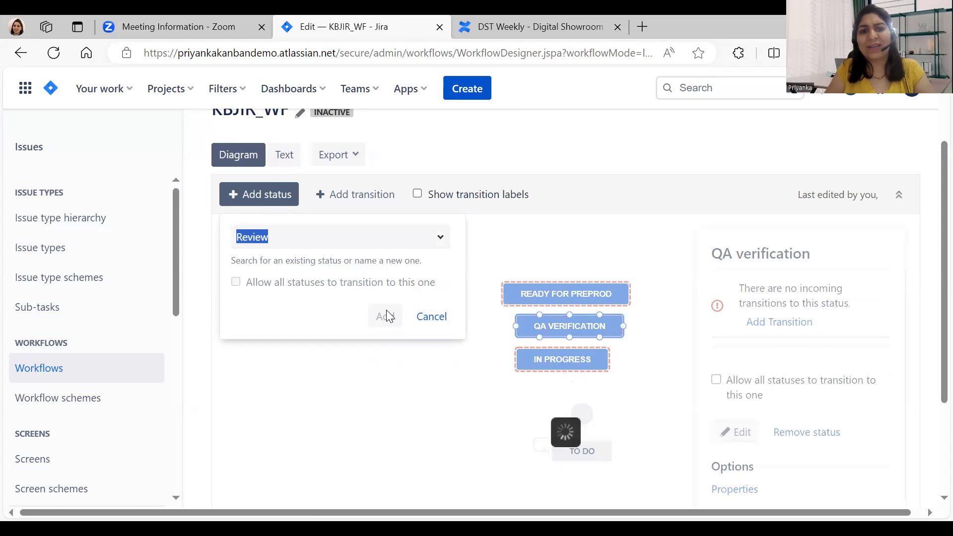
drag(563, 299, 589, 384)
Step: Arrange In Progress beside To Do, stack Review, QA verification and Ready for preprod under In Progress, and move the start node below To Do
click(630, 457)
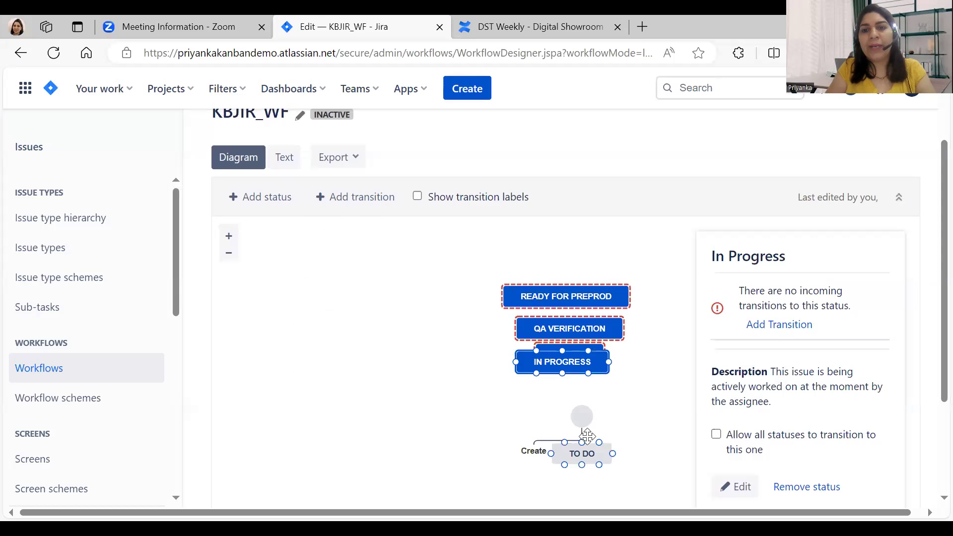
drag(570, 346, 619, 387)
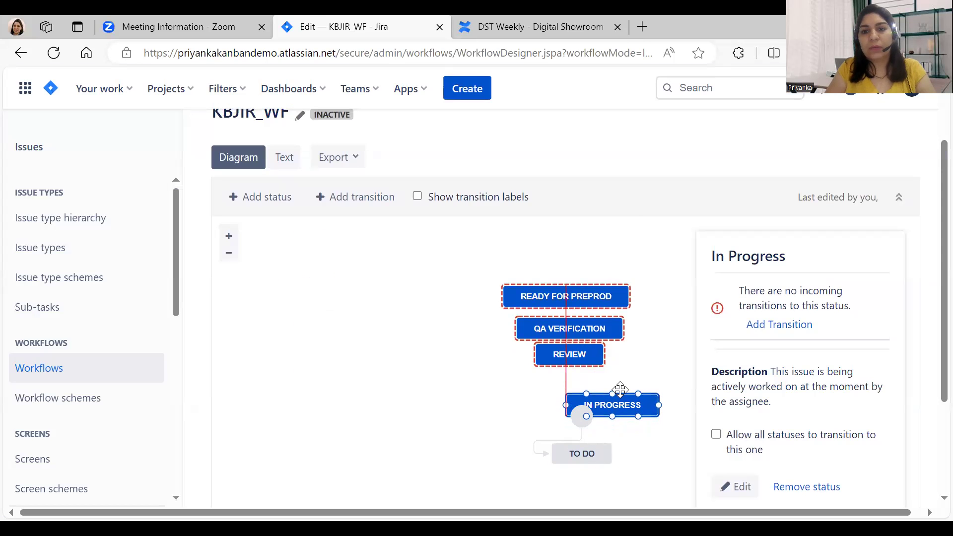
drag(579, 453, 328, 297)
drag(609, 405, 602, 404)
drag(538, 393, 427, 293)
drag(565, 359, 425, 346)
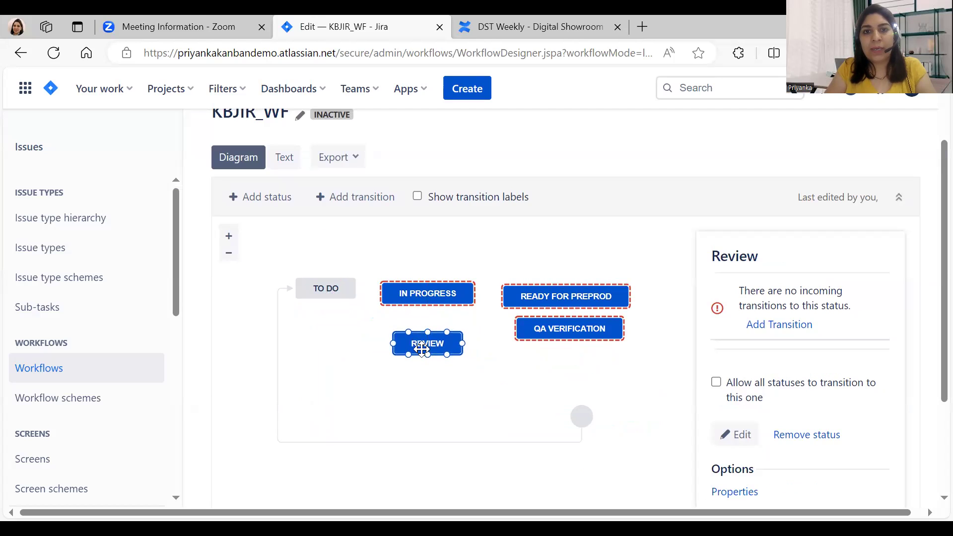
drag(576, 329, 445, 399)
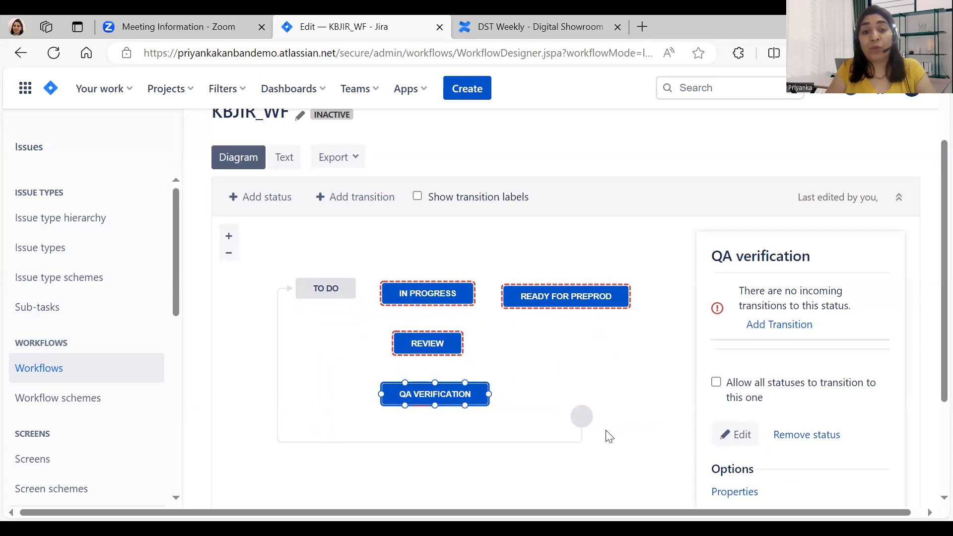
drag(588, 300, 431, 434)
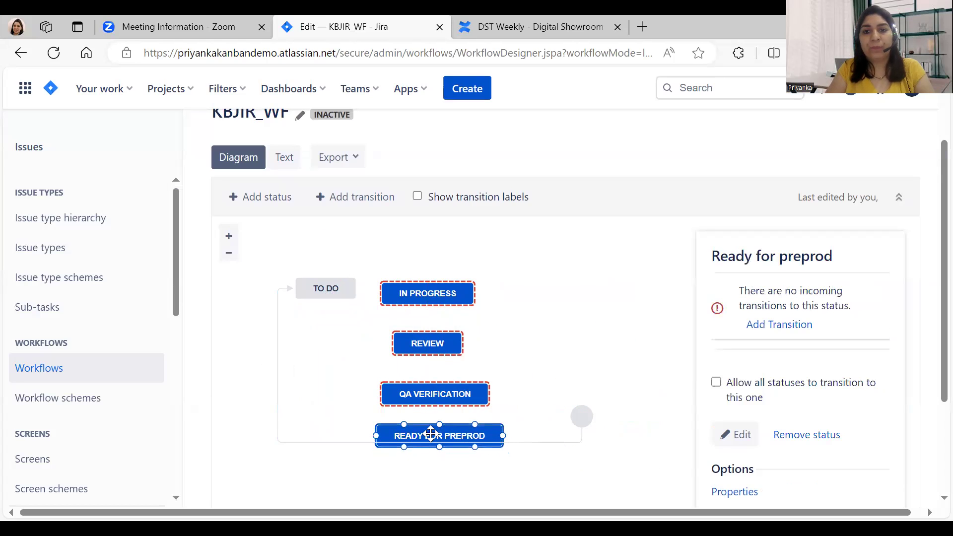
drag(581, 415, 305, 377)
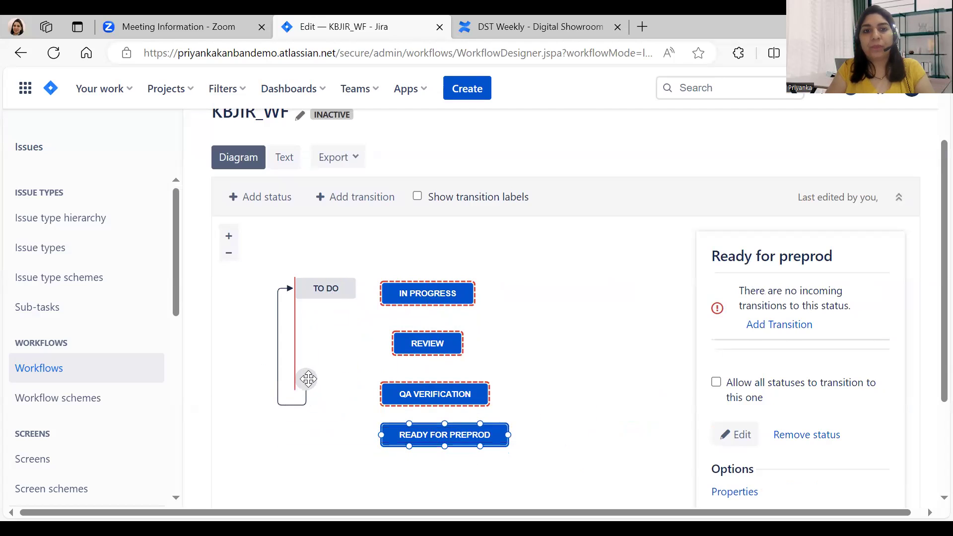
Step: Add the existing Done status to the workflow and place it to the right of Review in the diagram
click(282, 206)
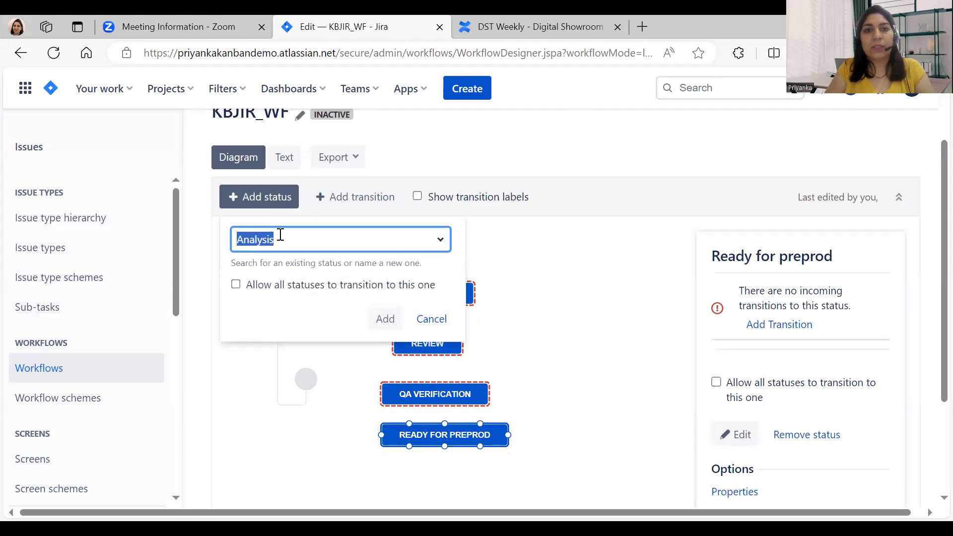
text(done)
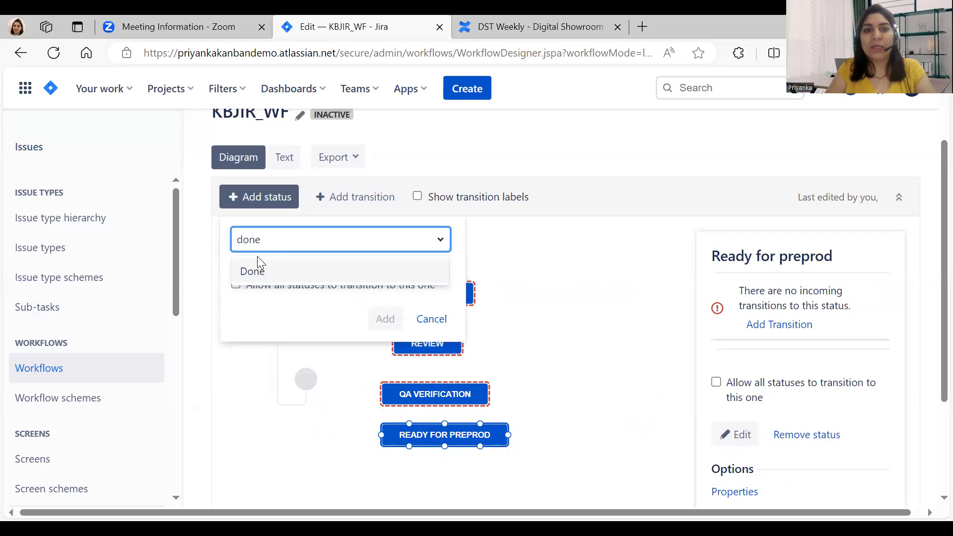
click(259, 271)
click(385, 319)
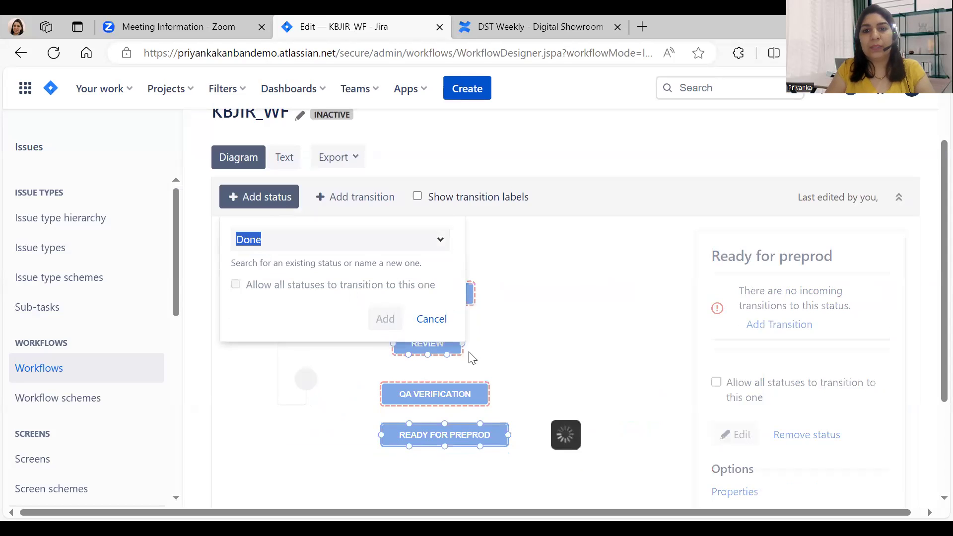
drag(557, 304, 585, 354)
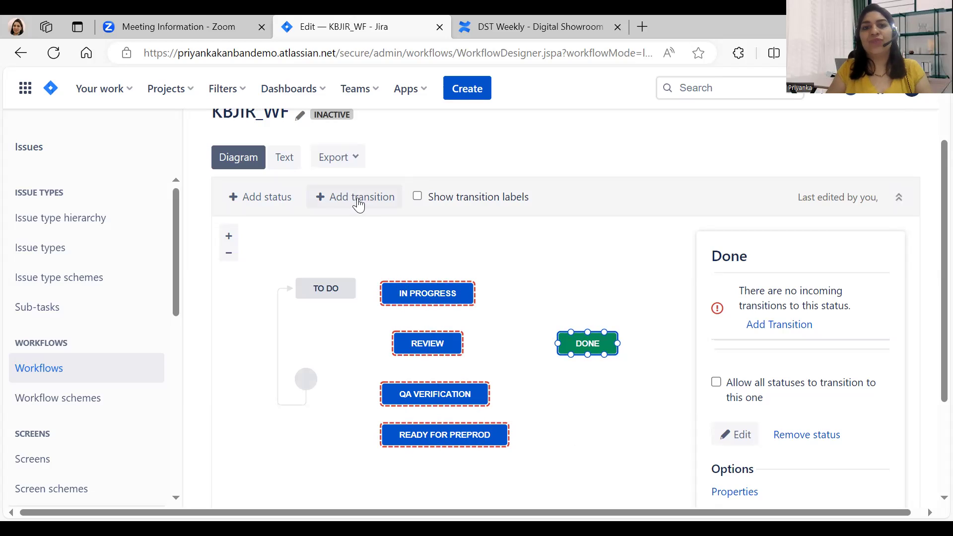
Step: Add a transition from To Do to In Progress named progresing
click(358, 203)
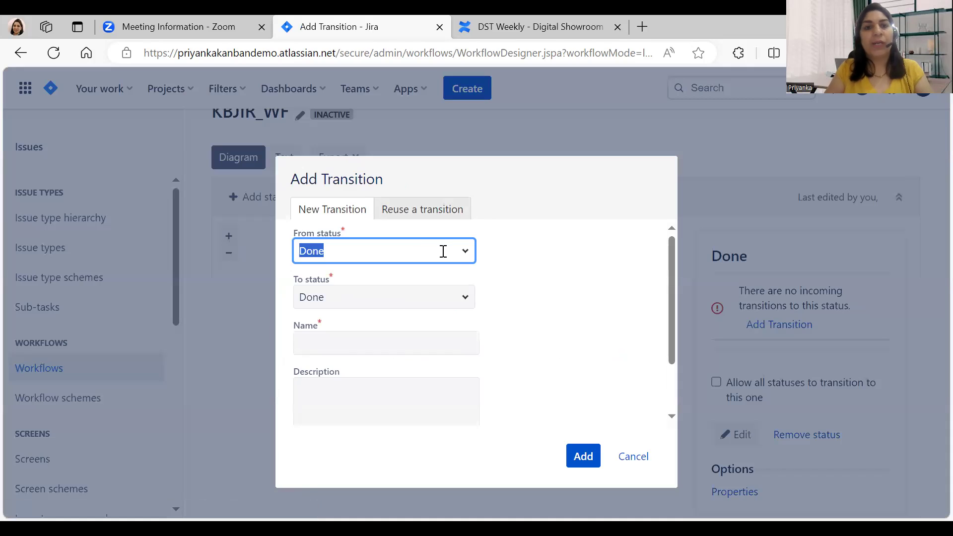
click(462, 253)
click(380, 389)
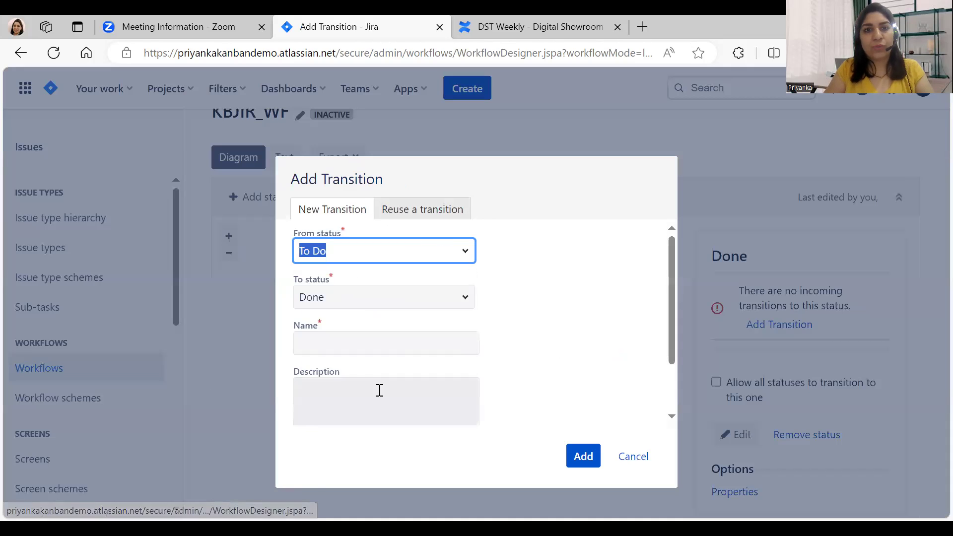
click(385, 299)
click(362, 335)
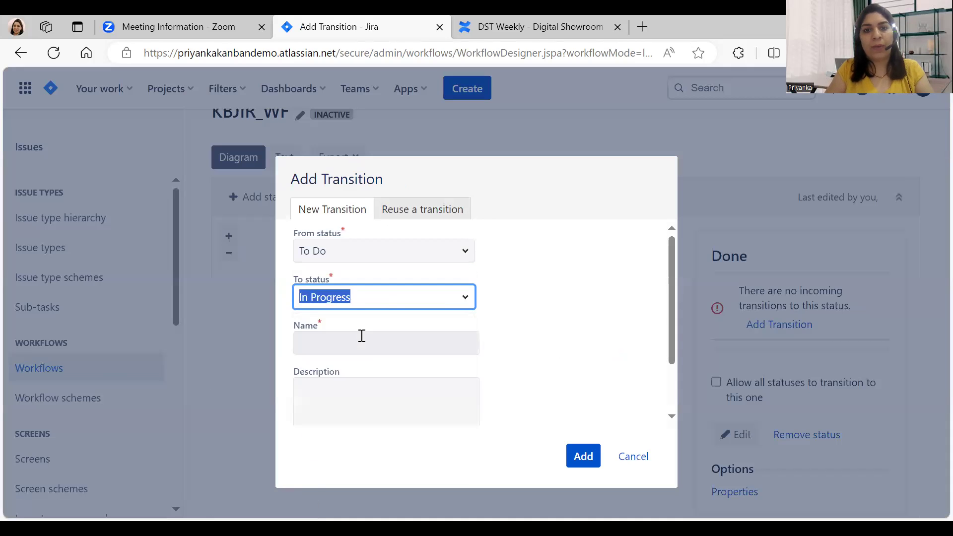
click(390, 342)
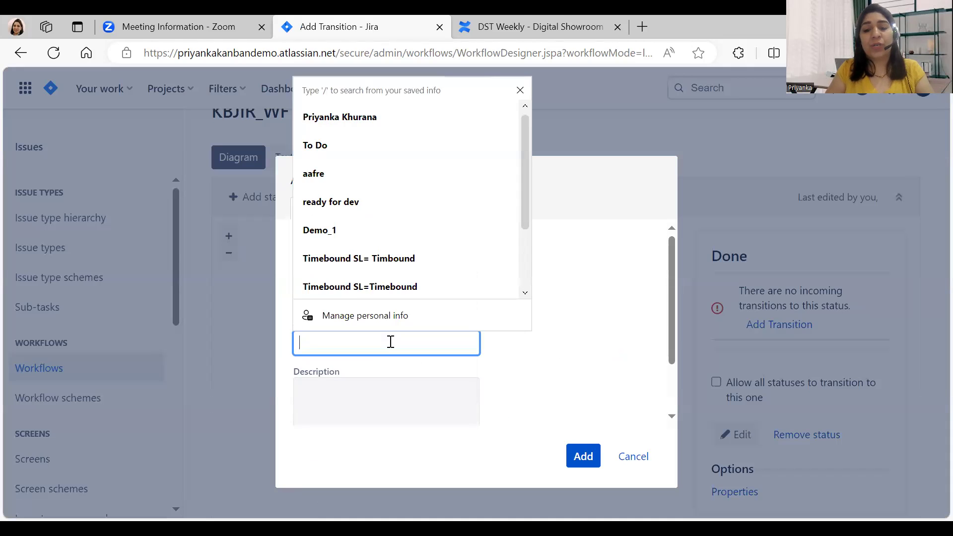
text(progresin)
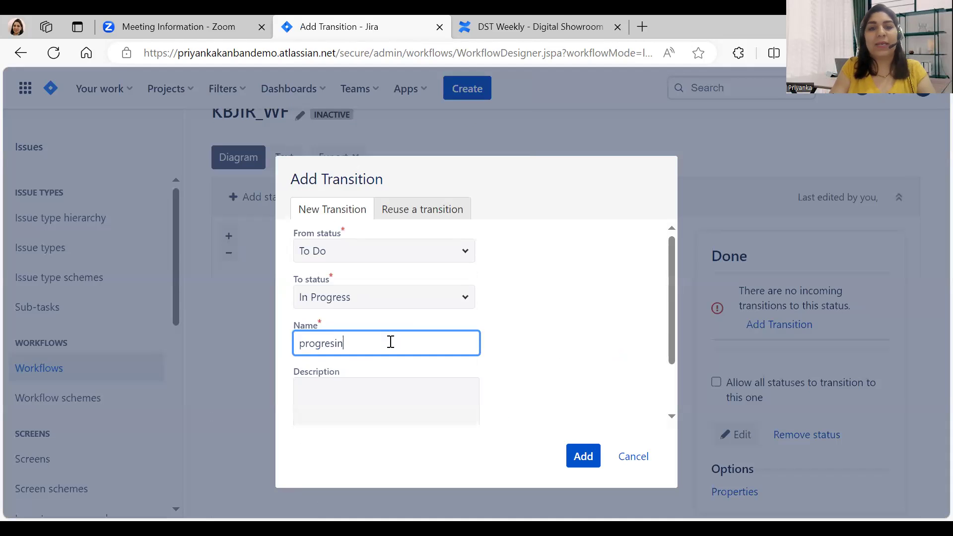
text(g)
click(588, 452)
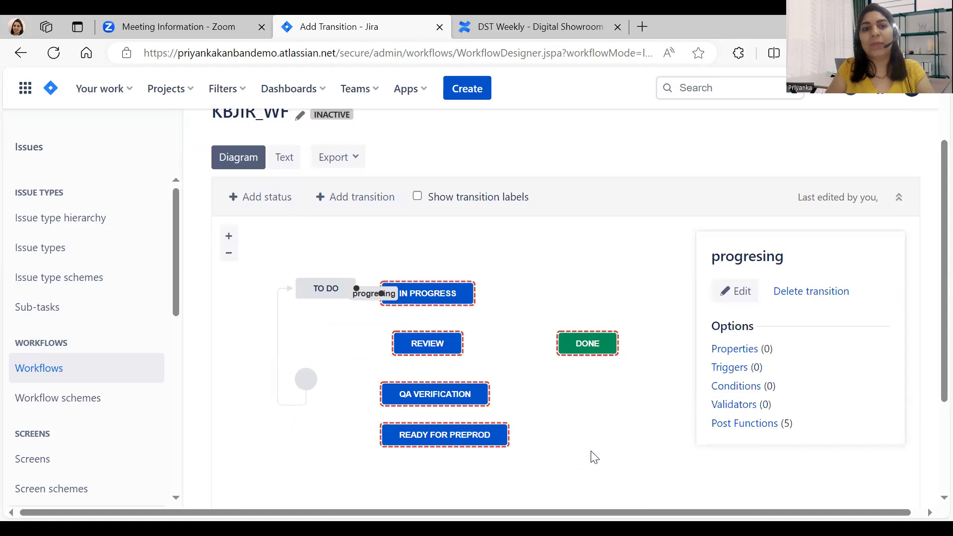
Step: Widen the gap between To Do and In Progress in the diagram and shift Review right to sit beneath In Progress
drag(421, 299, 436, 298)
drag(337, 289, 306, 294)
drag(445, 337, 467, 341)
Step: Connect In Progress to Review with a new transition named progressing
drag(444, 304, 443, 331)
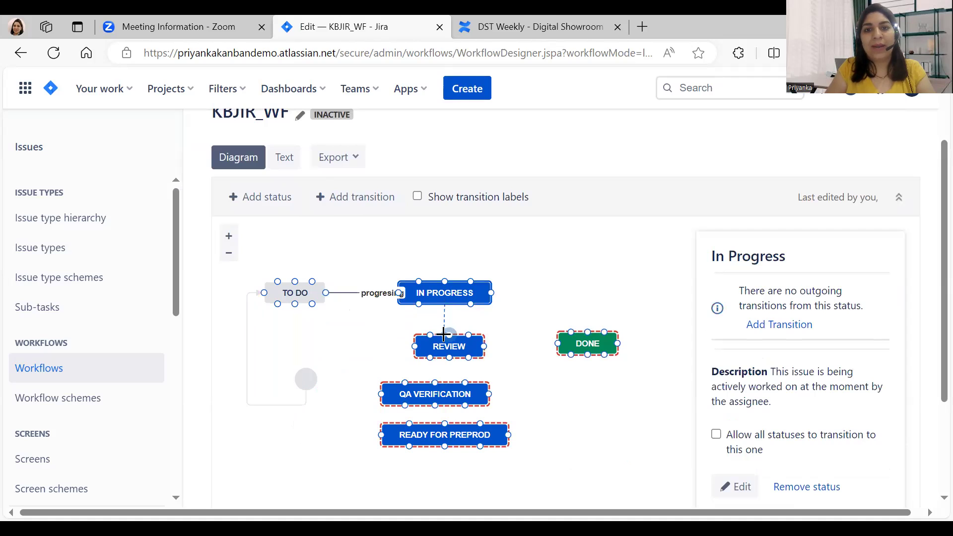
drag(444, 334, 445, 334)
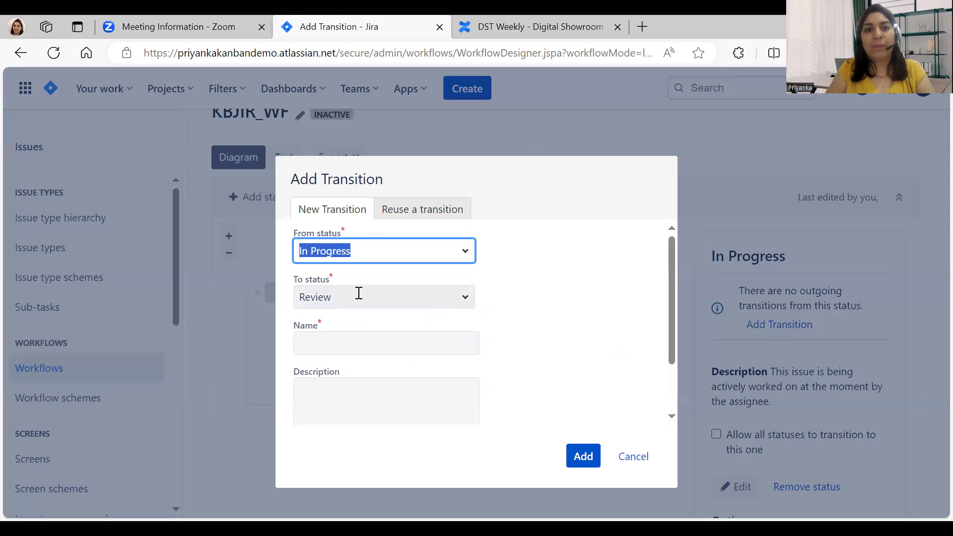
click(357, 340)
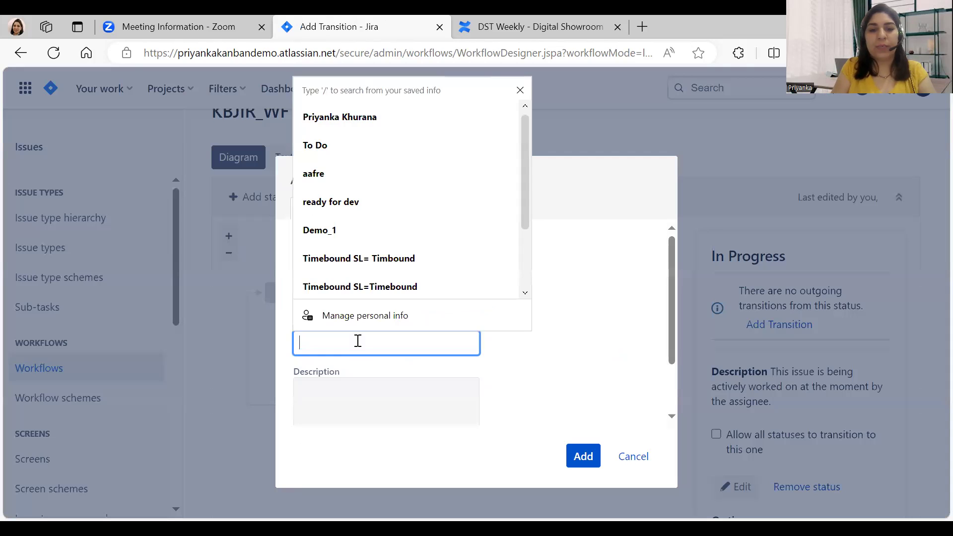
text(progressing)
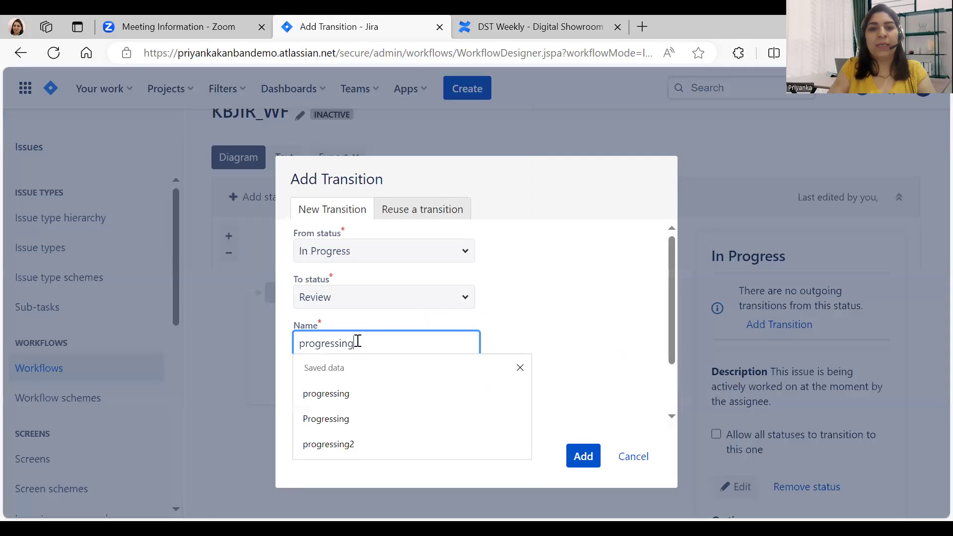
click(373, 390)
click(582, 455)
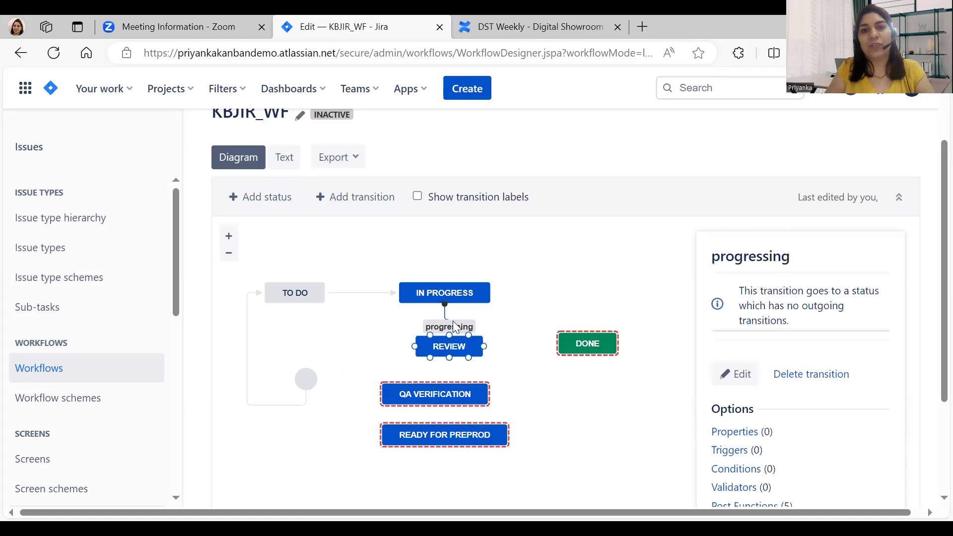
Step: Add a transition from Review to QA verification named progressing
click(448, 357)
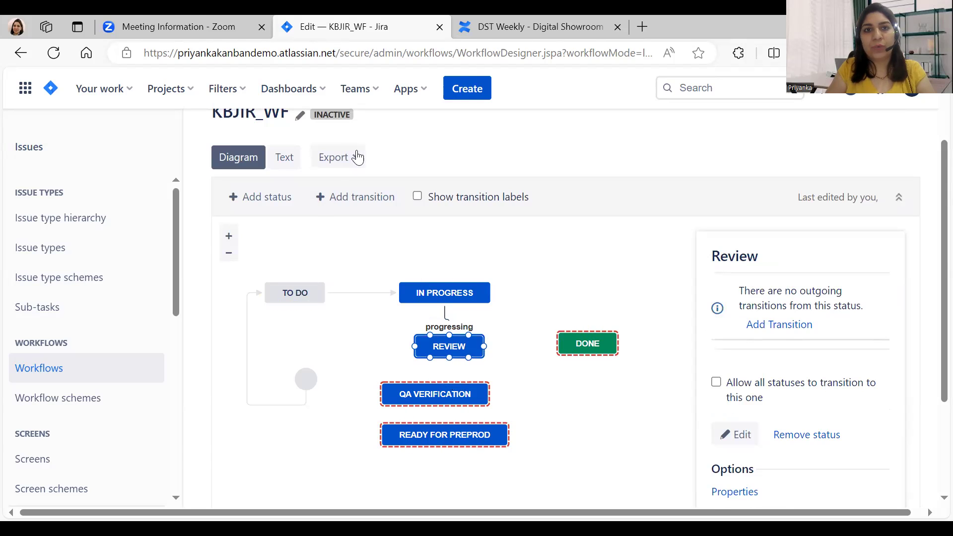
click(343, 196)
click(384, 303)
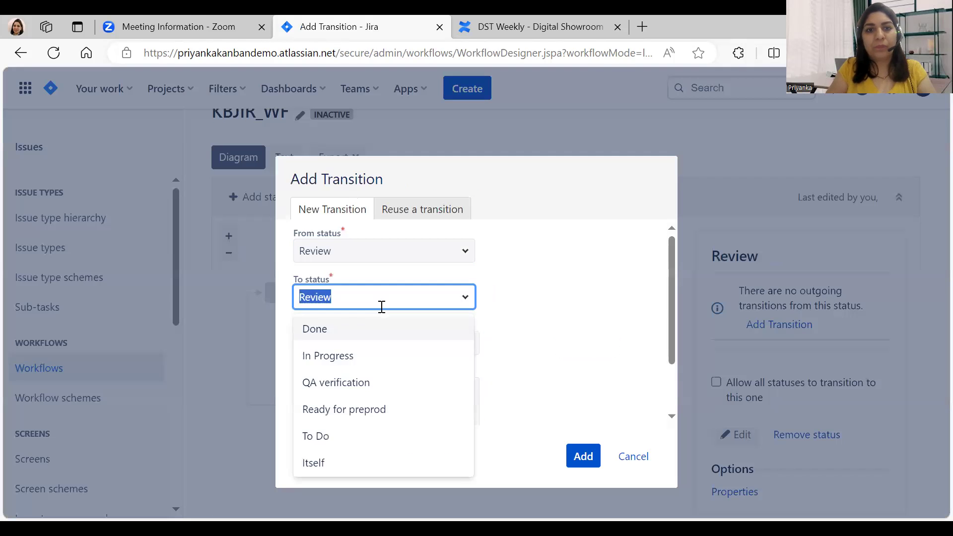
click(361, 383)
click(326, 349)
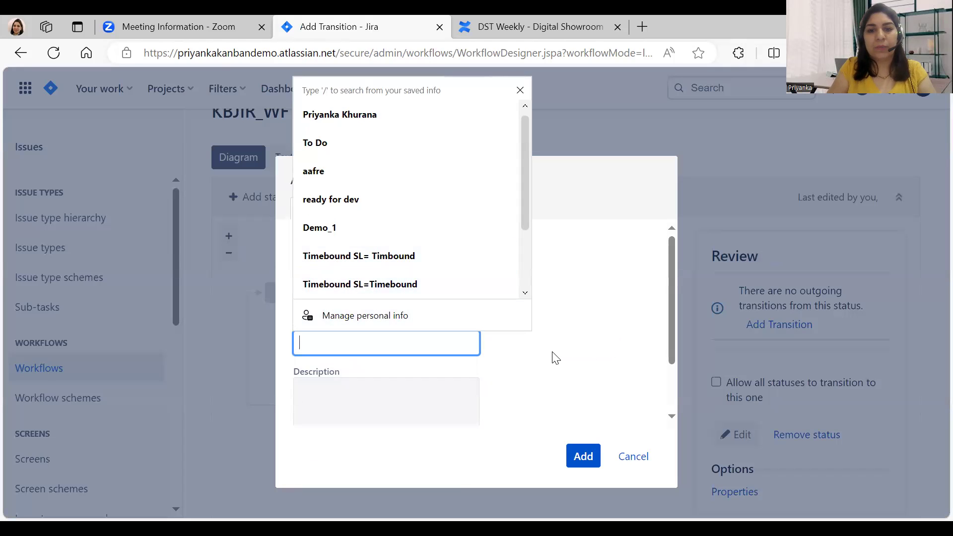
text(pr)
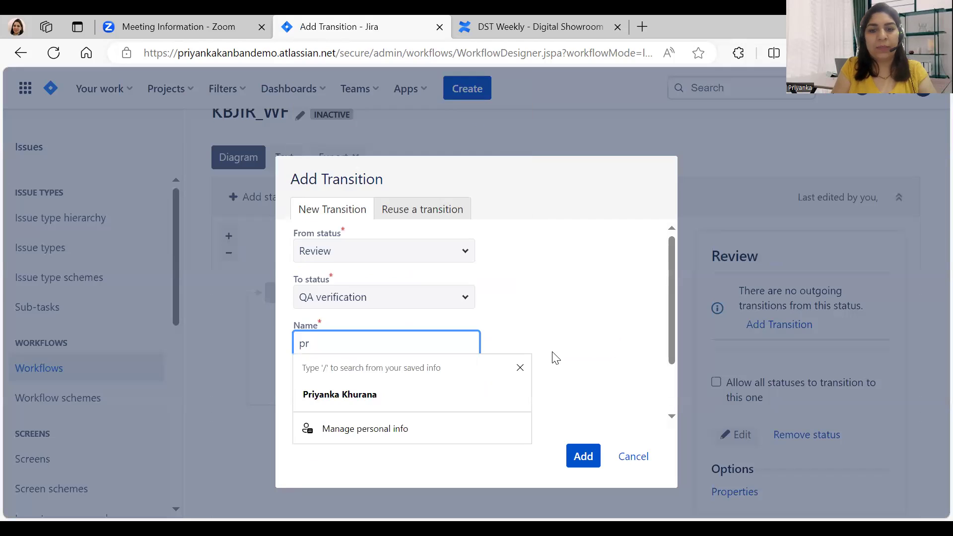
text(ogressing)
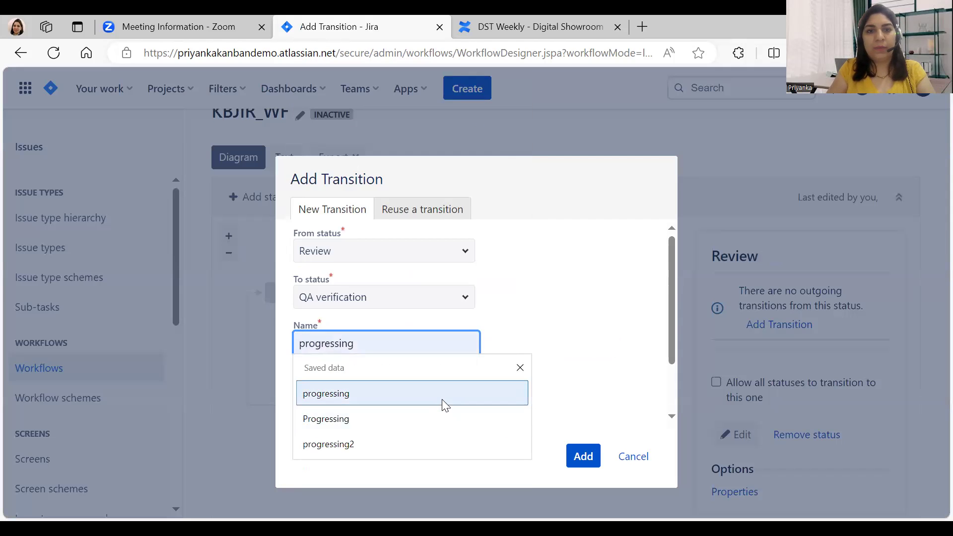
click(441, 397)
click(588, 454)
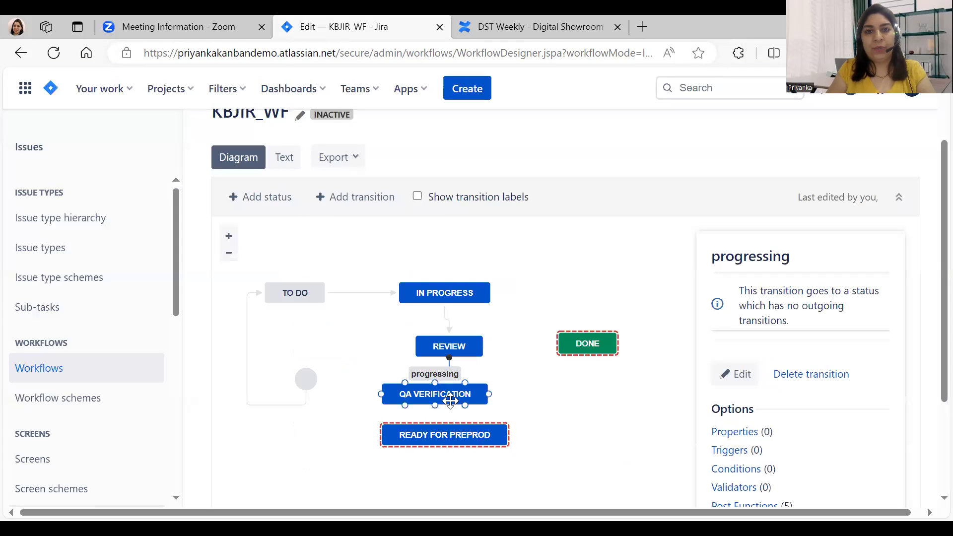
Step: Connect QA verification to Ready for preprod with a new transition named verified
drag(437, 405, 442, 433)
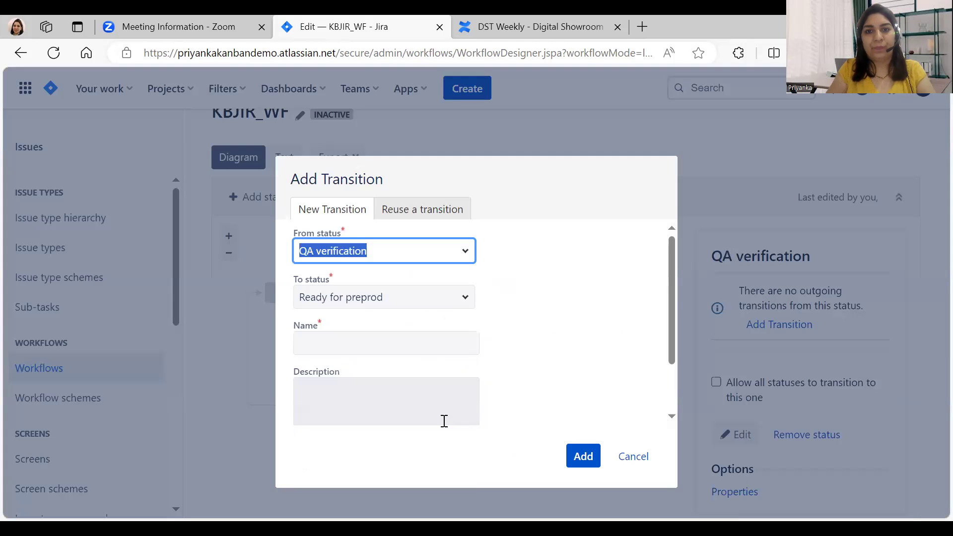
click(386, 339)
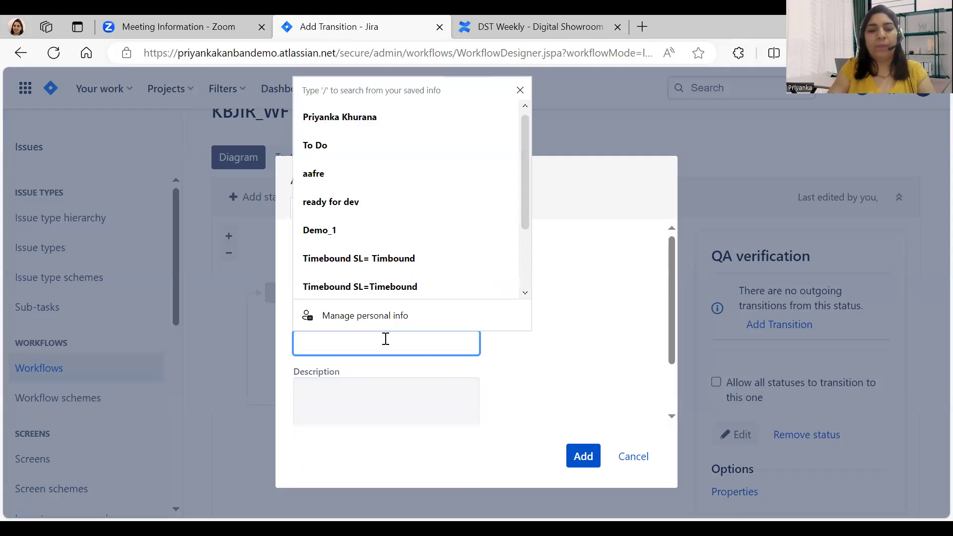
text(ve)
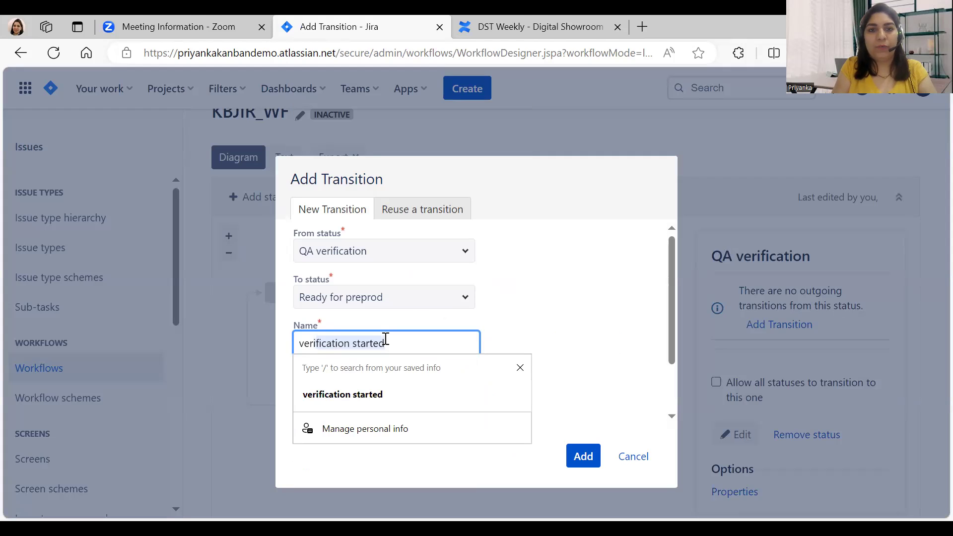
text(rified)
click(584, 460)
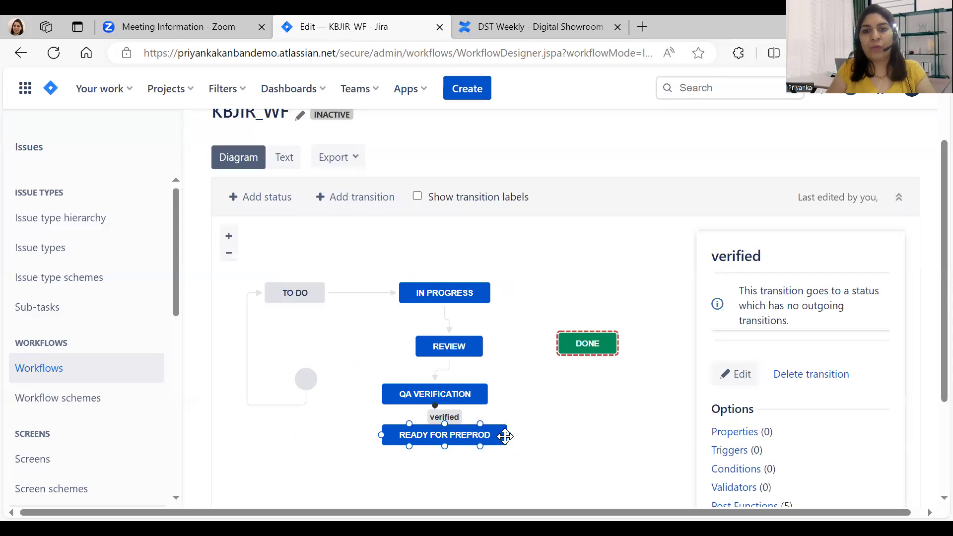
Step: Connect Ready for preprod to Done with a new transition named completed
drag(506, 434, 587, 355)
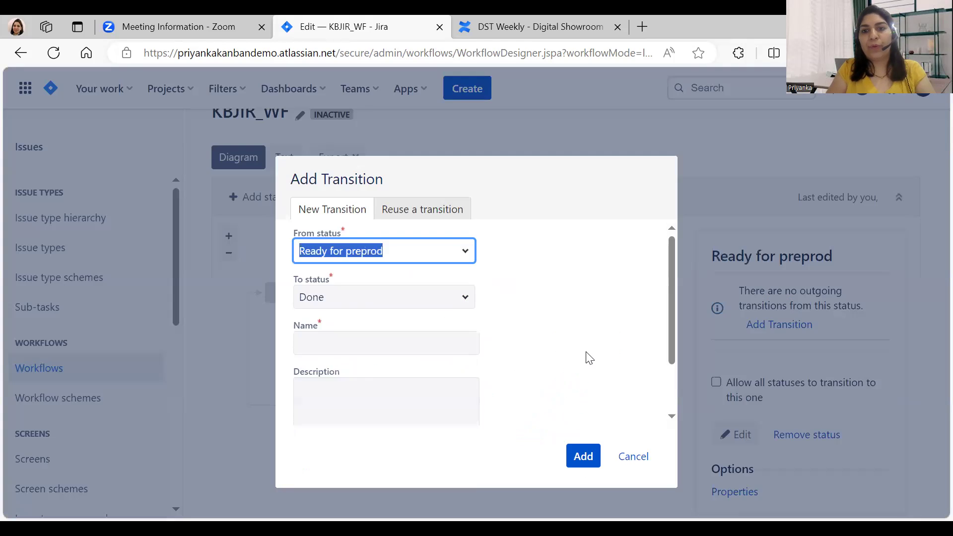
click(400, 350)
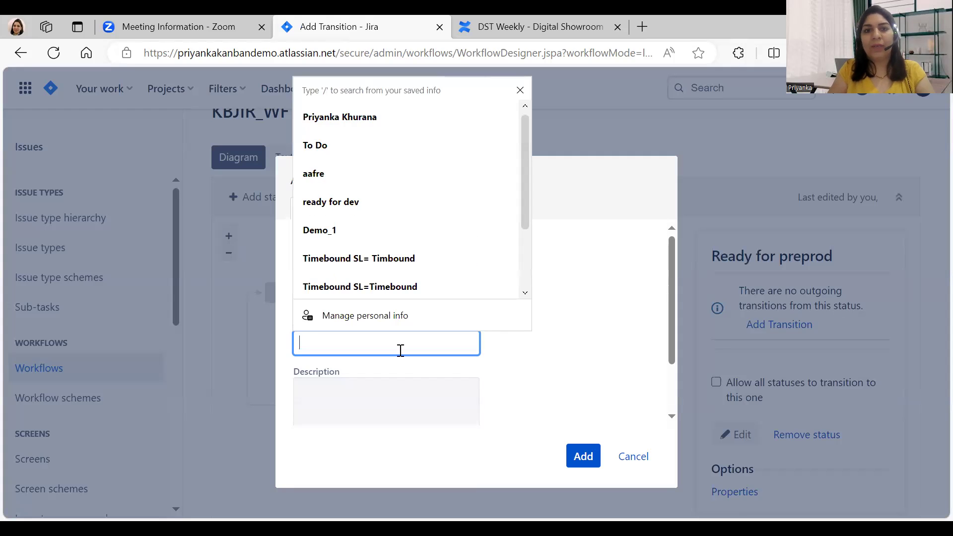
text(completed)
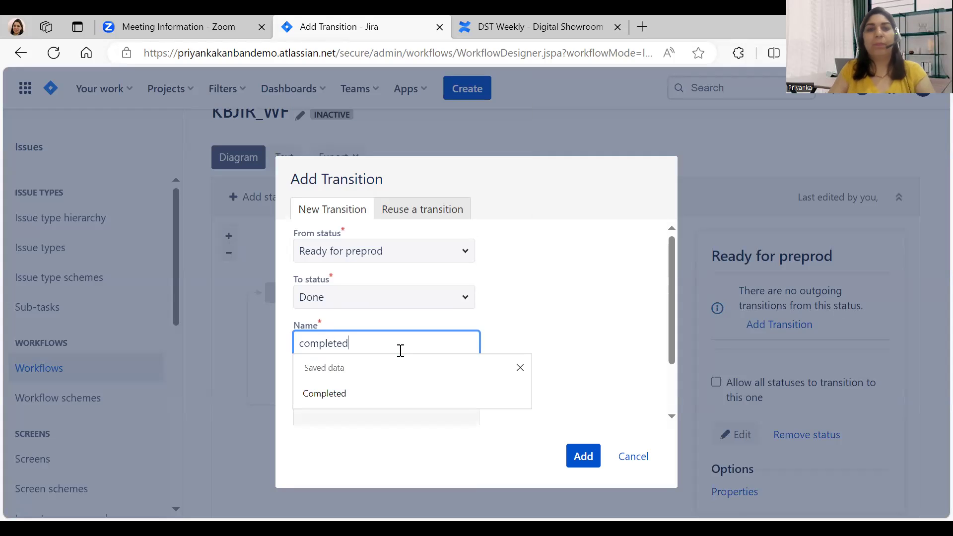
click(596, 460)
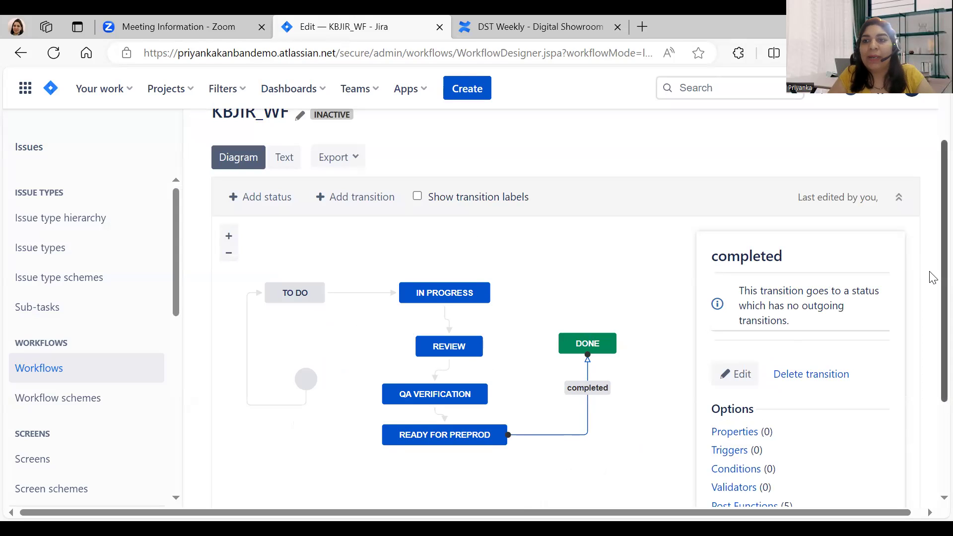
Step: Open the Kanban board of the KB_JIRA project to view its columns
scroll(929, 273, up, 2)
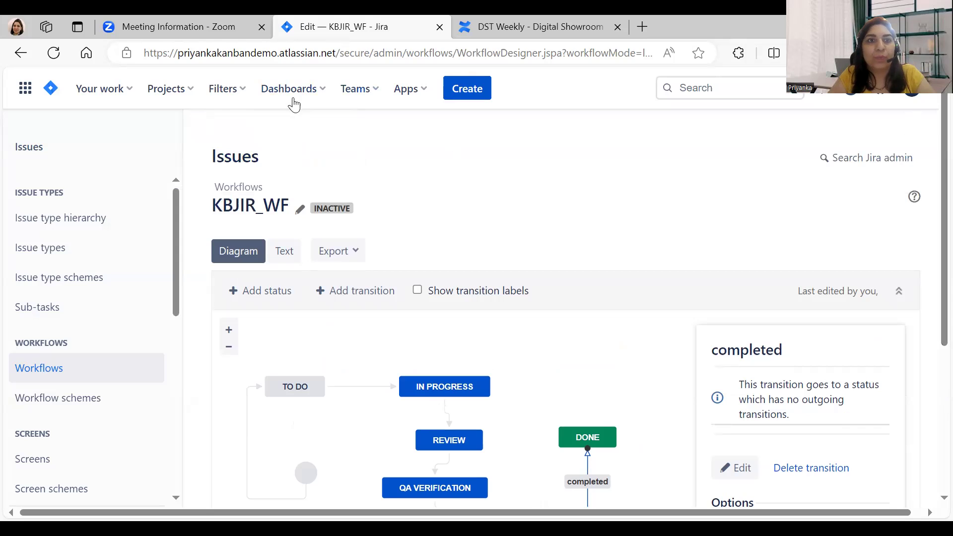
click(194, 97)
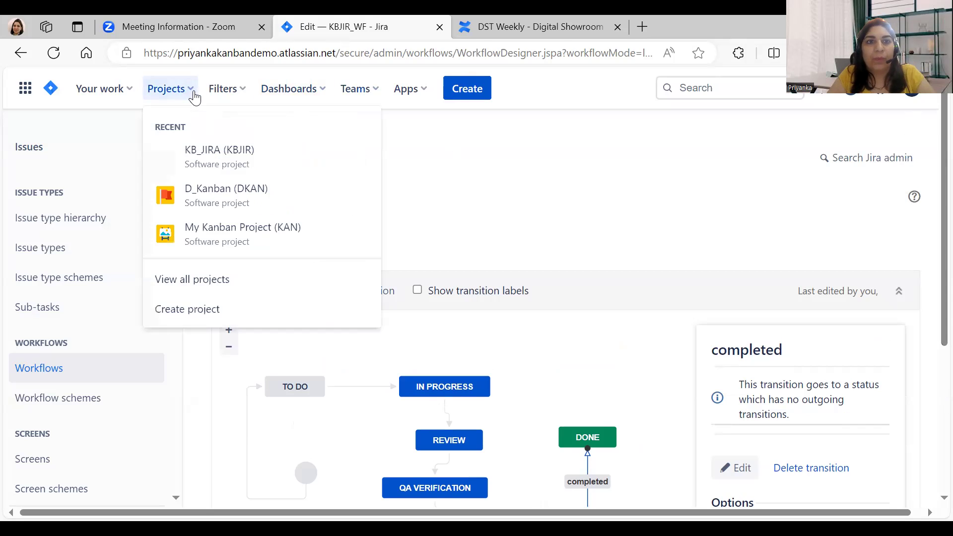
click(277, 158)
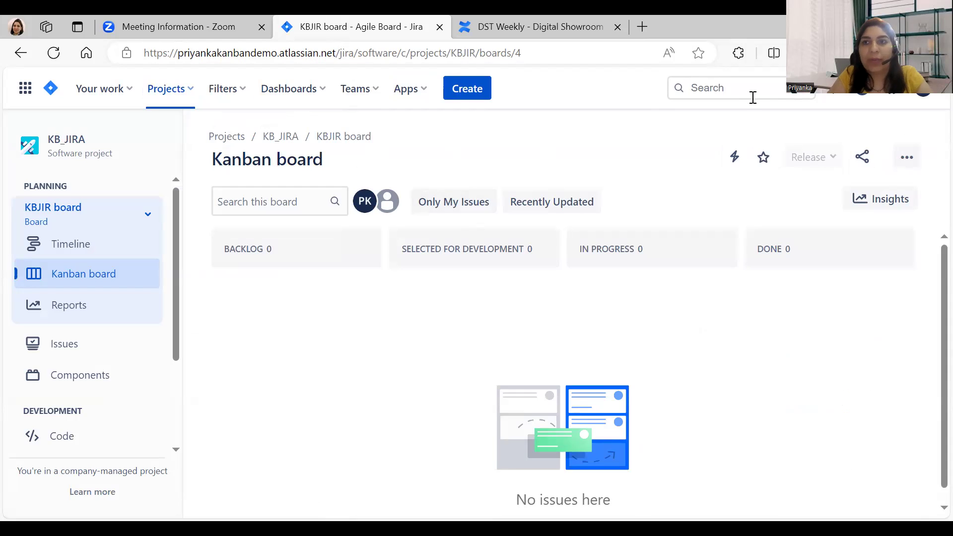
Step: Go to the workflows list in the Jira issue settings
click(892, 97)
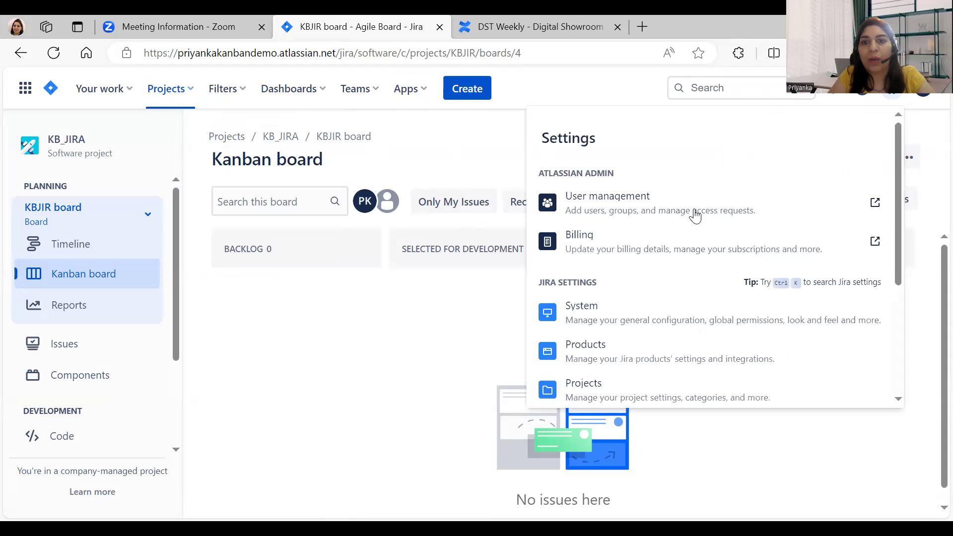
drag(899, 218, 899, 338)
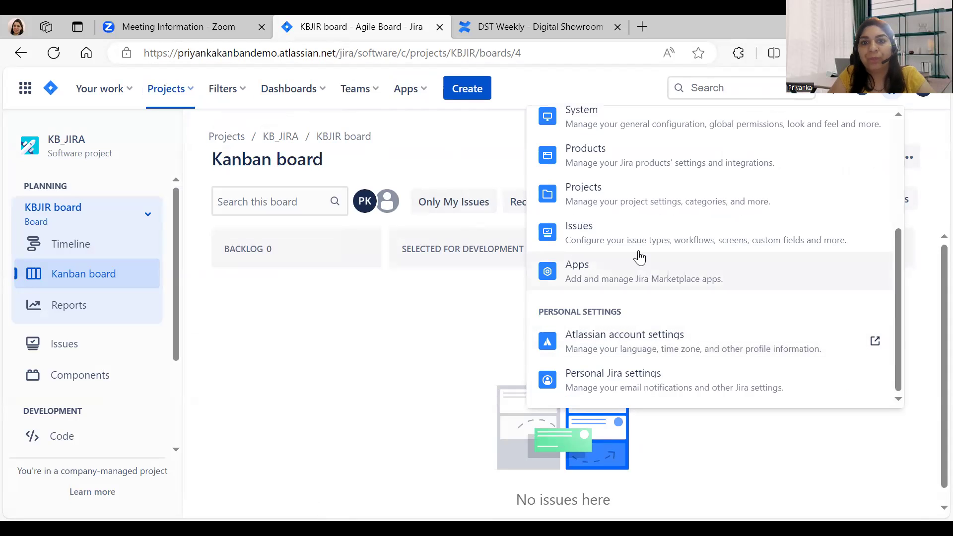
click(638, 231)
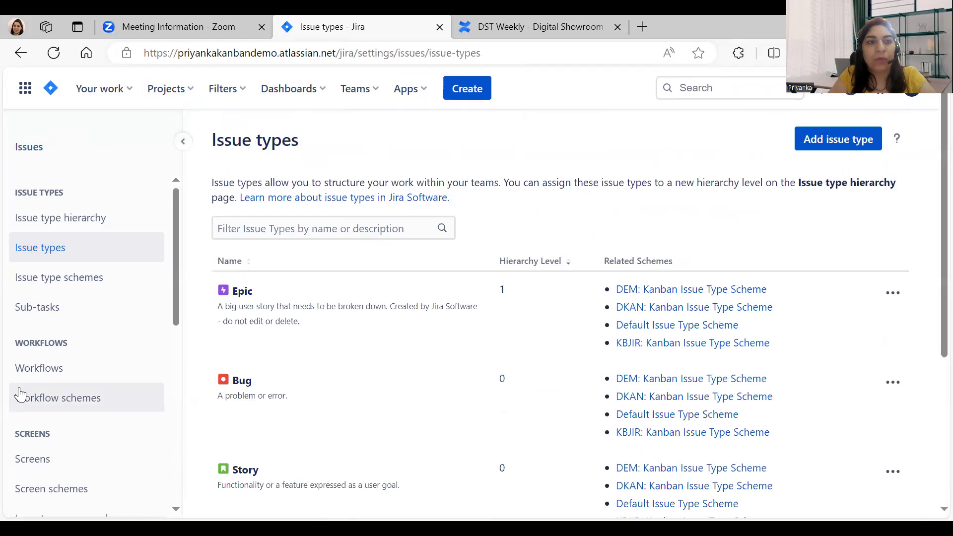
click(54, 378)
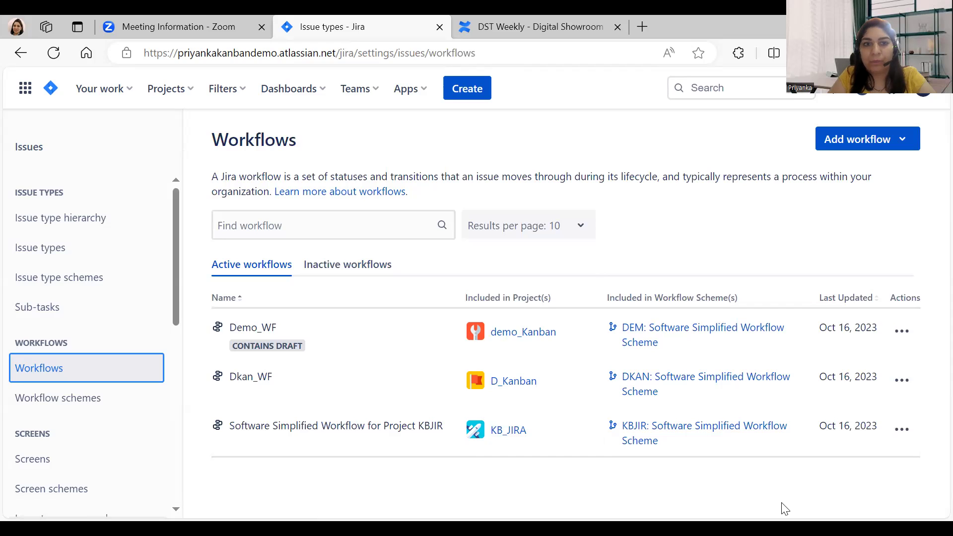
Step: Find KBJIR_WF among the inactive workflows and open it in the workflow editor
click(360, 271)
scroll(604, 386, down, 2)
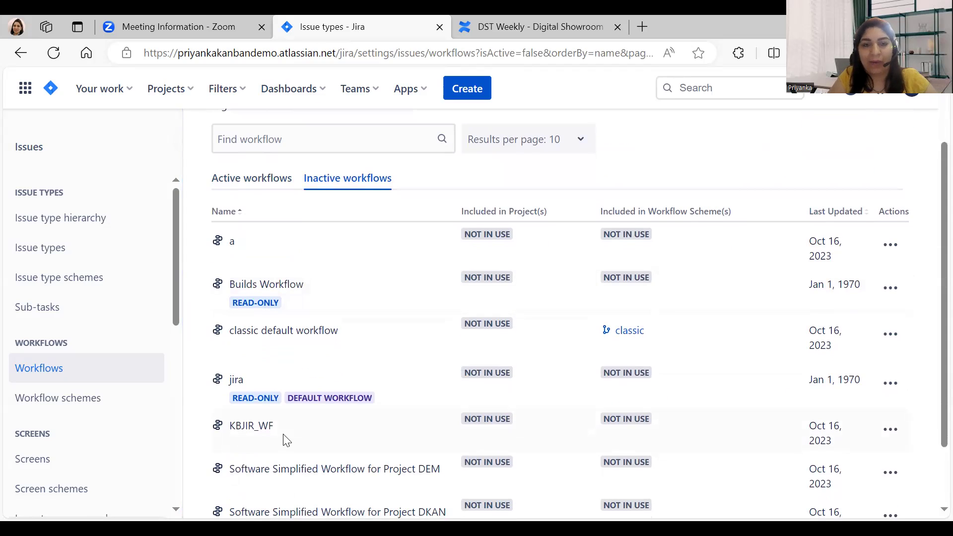
scroll(287, 440, up, 2)
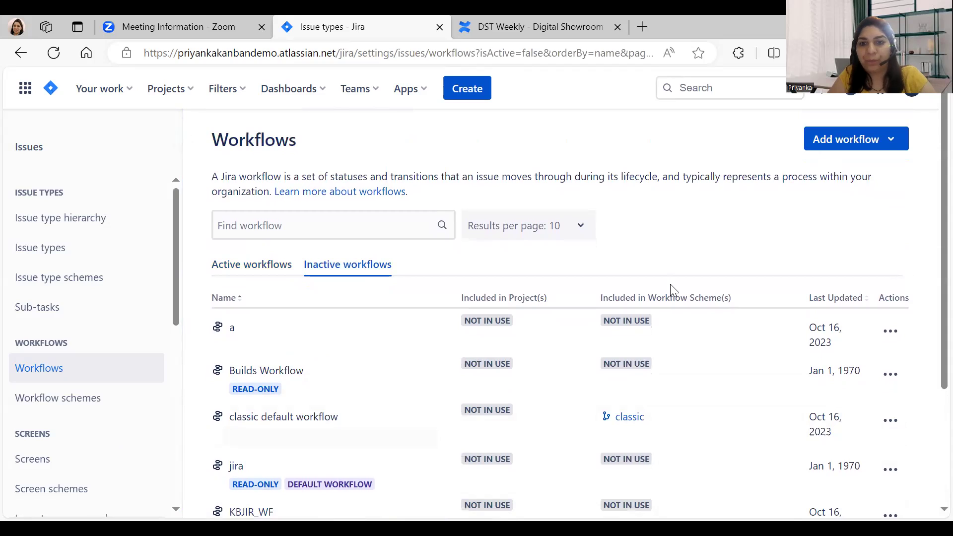
click(889, 513)
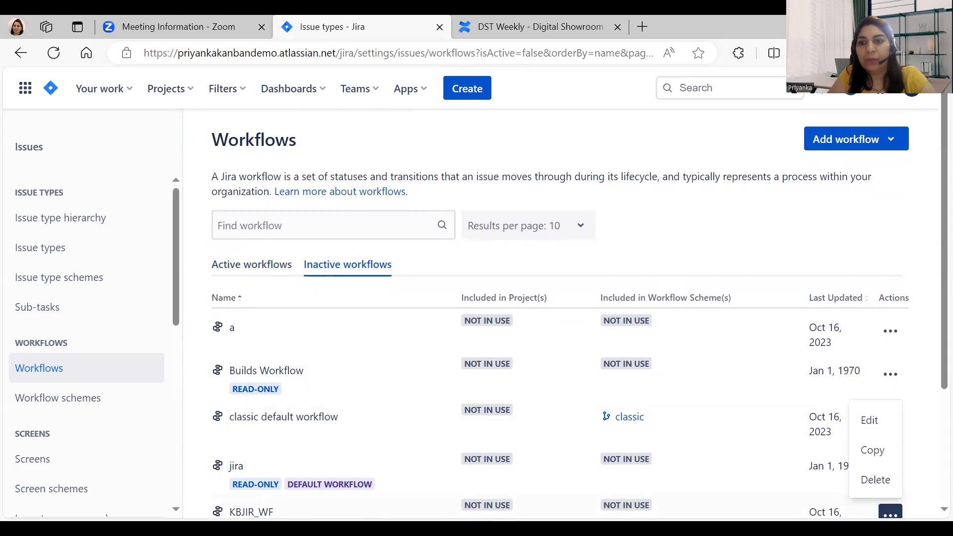
click(871, 419)
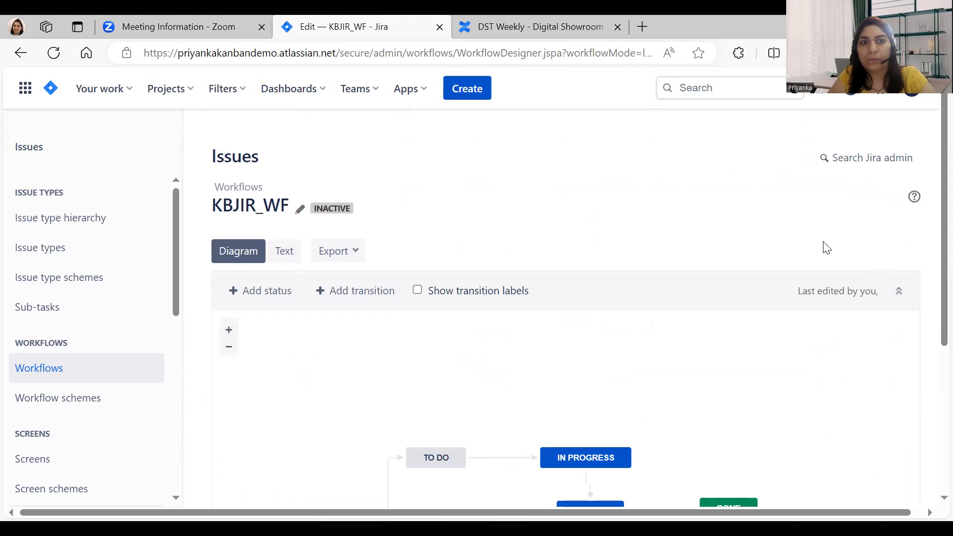
Step: Compare the active workflow schemes and open the KBJIR: Software Simplified Workflow Scheme for editing
click(77, 400)
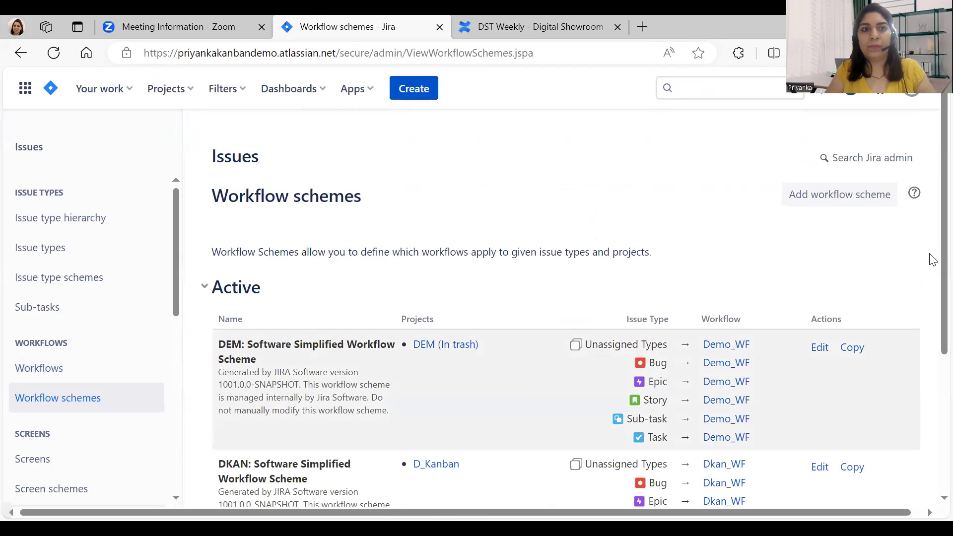
scroll(930, 257, down, 5)
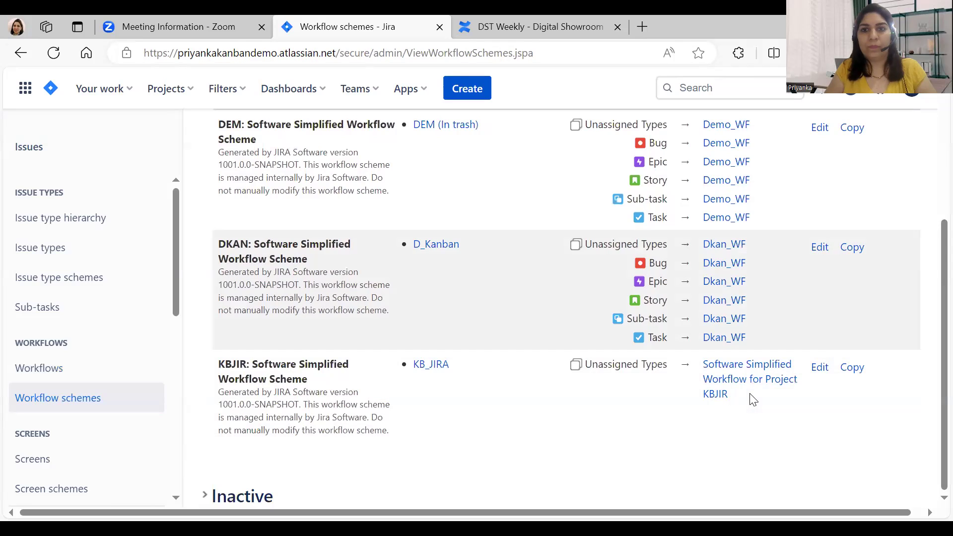
drag(633, 263, 646, 338)
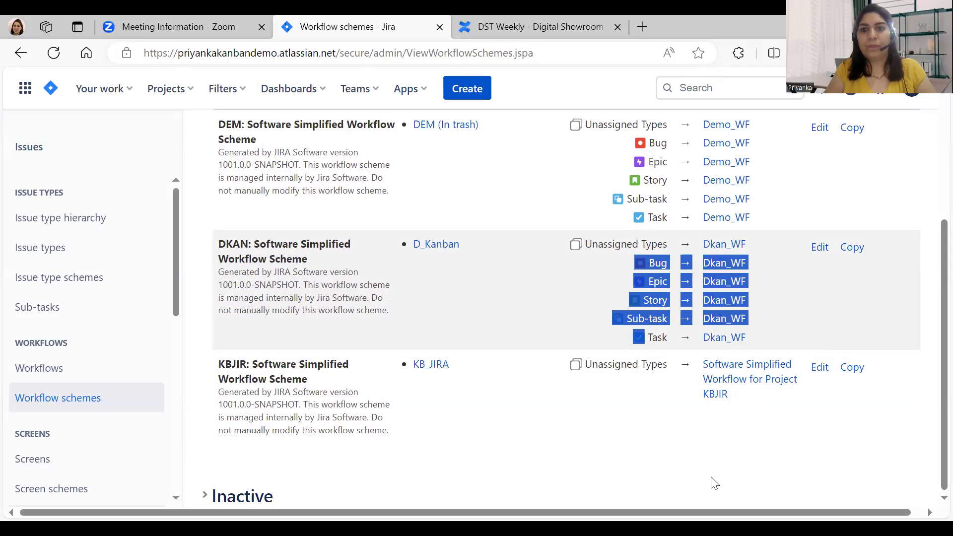
click(821, 367)
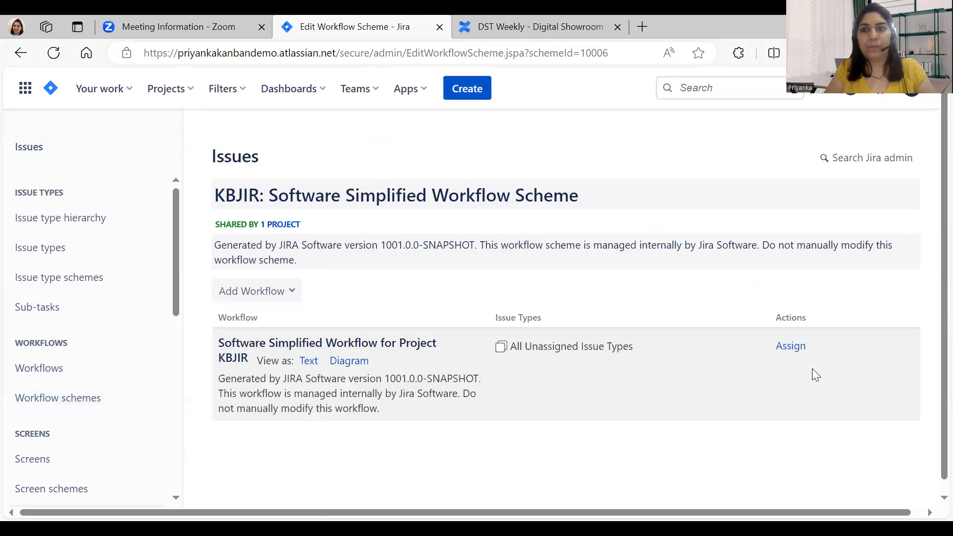
Step: Assign Bug, Epic, Story, Task and Sub-task to the scheme's Software Simplified Workflow for Project KBJIR and publish the change
click(795, 348)
click(300, 215)
click(581, 418)
click(604, 217)
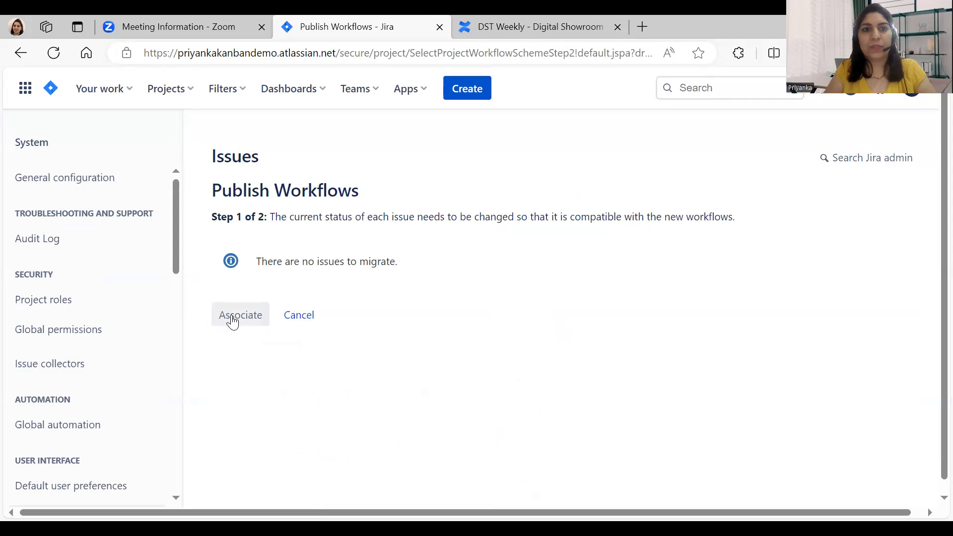
click(231, 316)
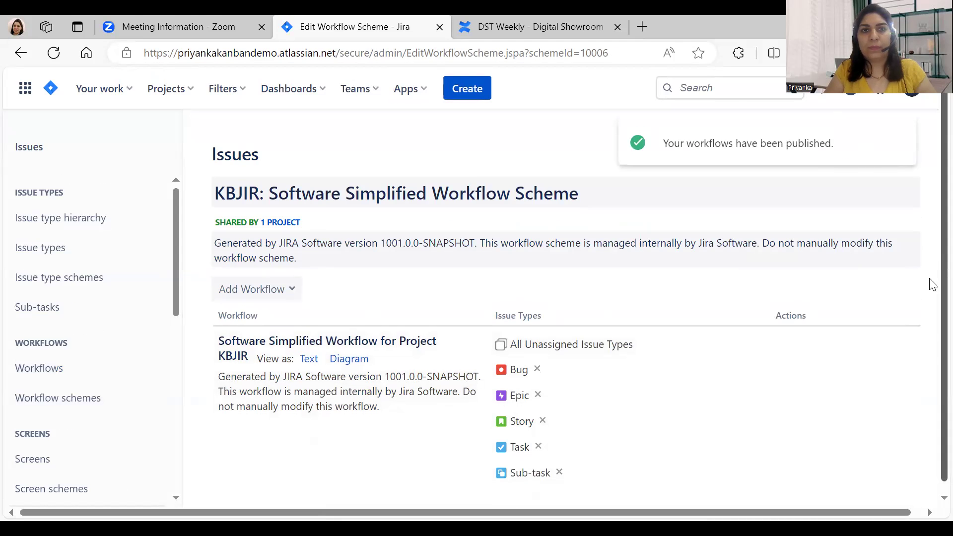
Step: Add the existing KBJIR_WF workflow to the scheme and assign all issue types to it
scroll(931, 298, down, 1)
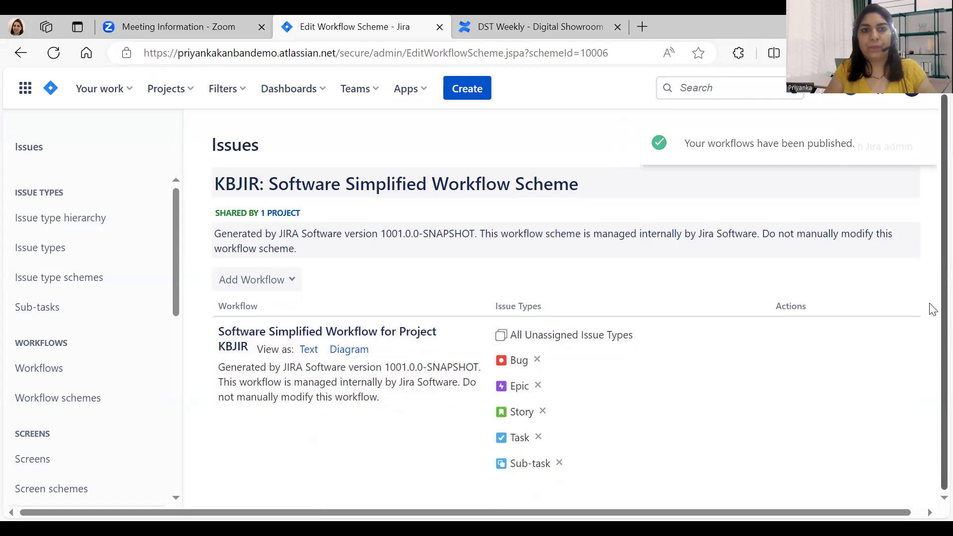
click(289, 283)
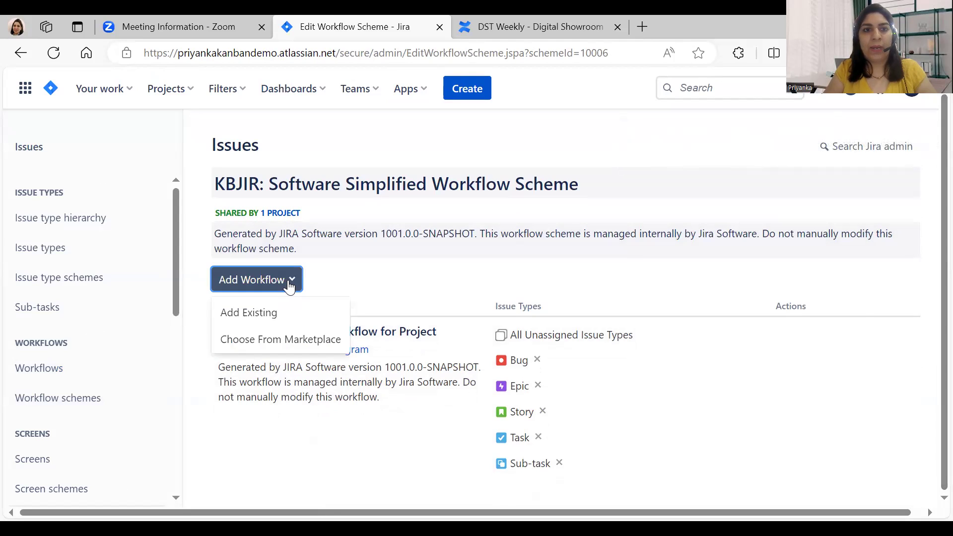
click(254, 316)
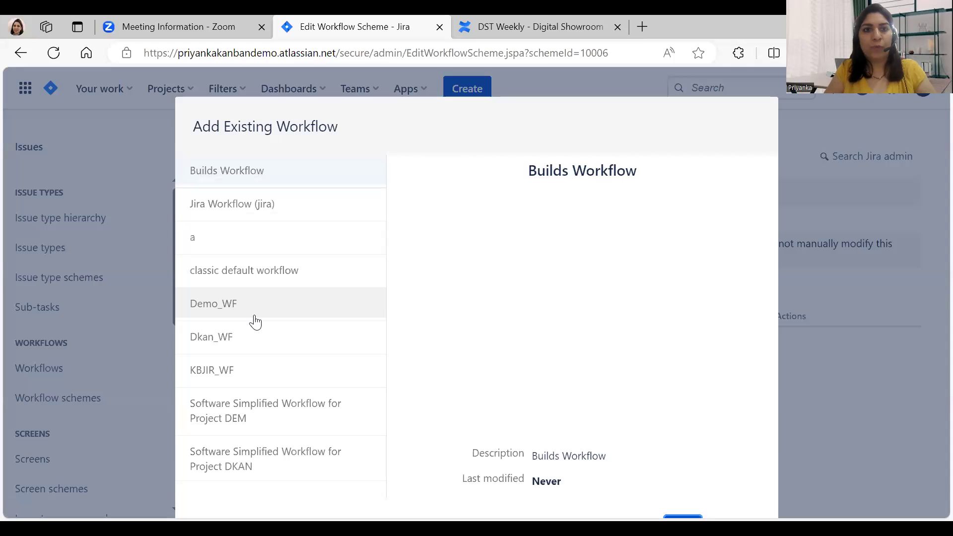
click(242, 384)
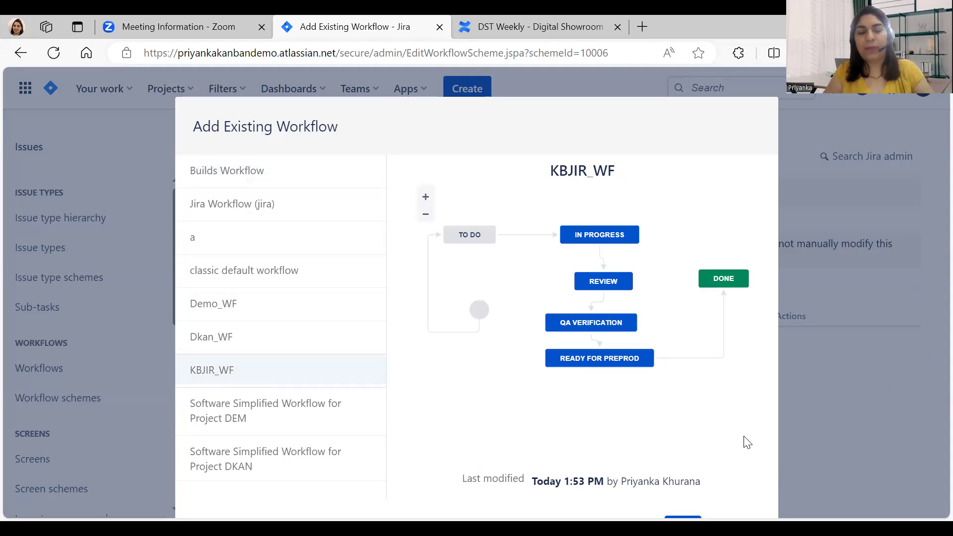
key(ctrl+minus)
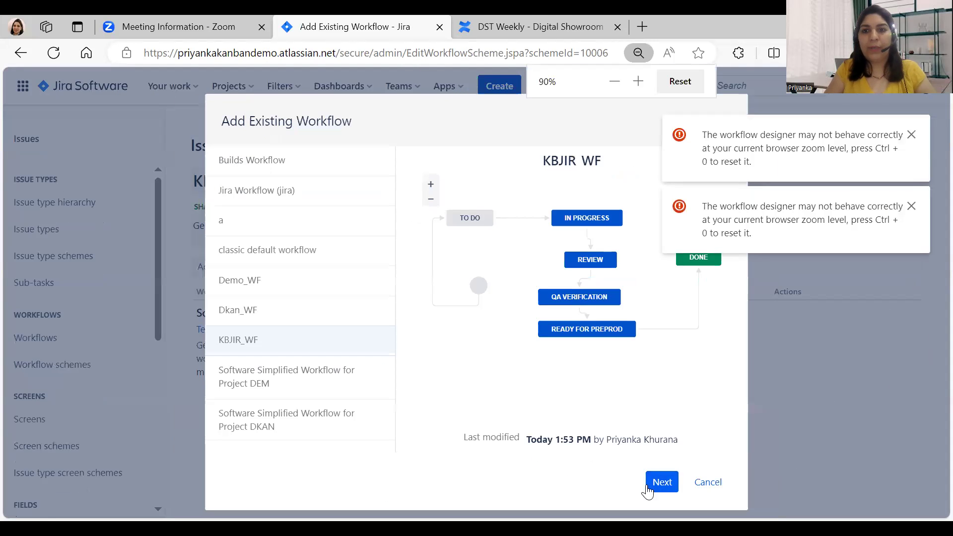
click(660, 480)
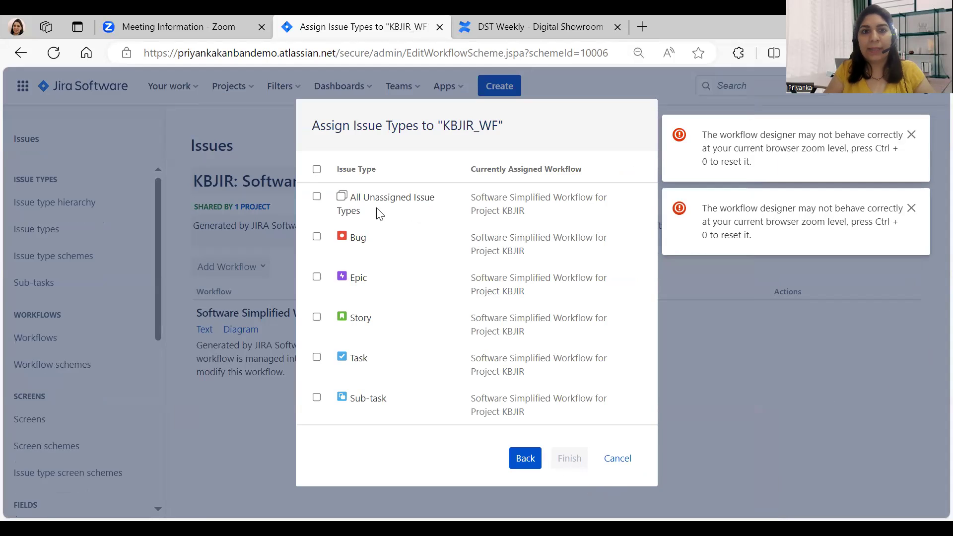
click(317, 170)
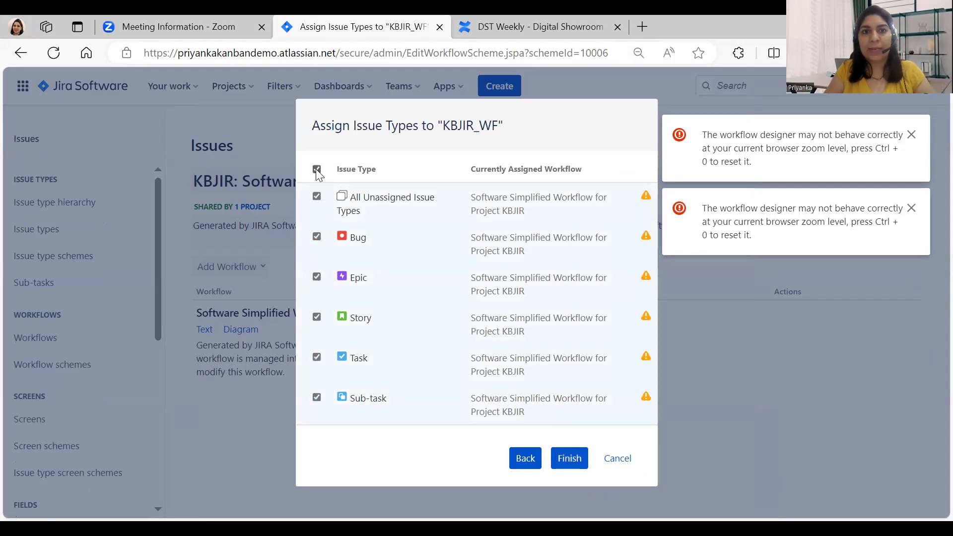
click(568, 459)
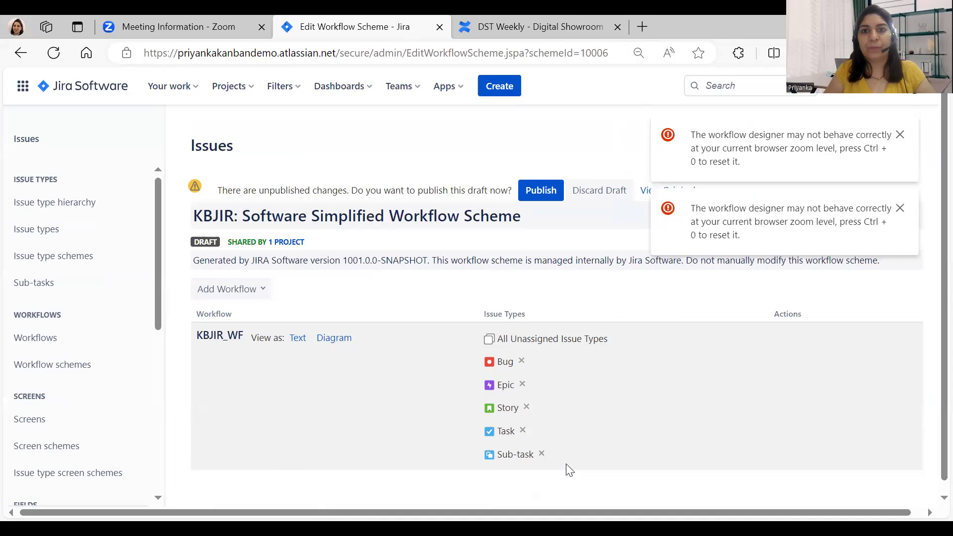
Step: Publish the draft workflow scheme through the migration steps and return to the workflows list
click(545, 191)
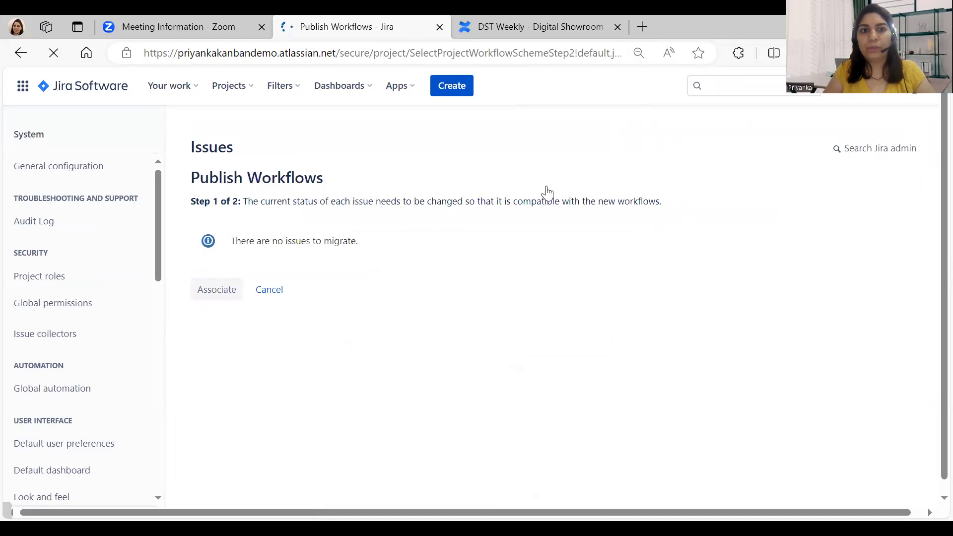
click(227, 289)
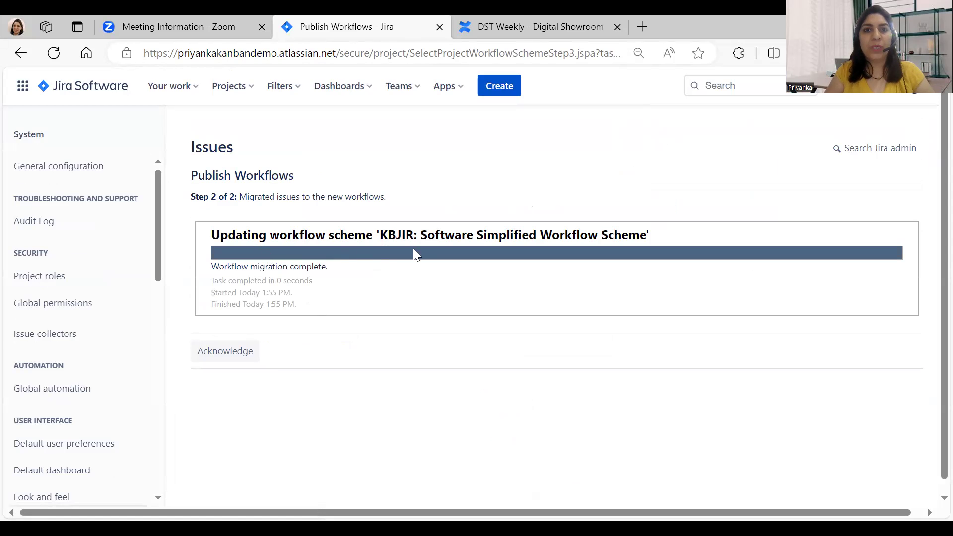
click(243, 351)
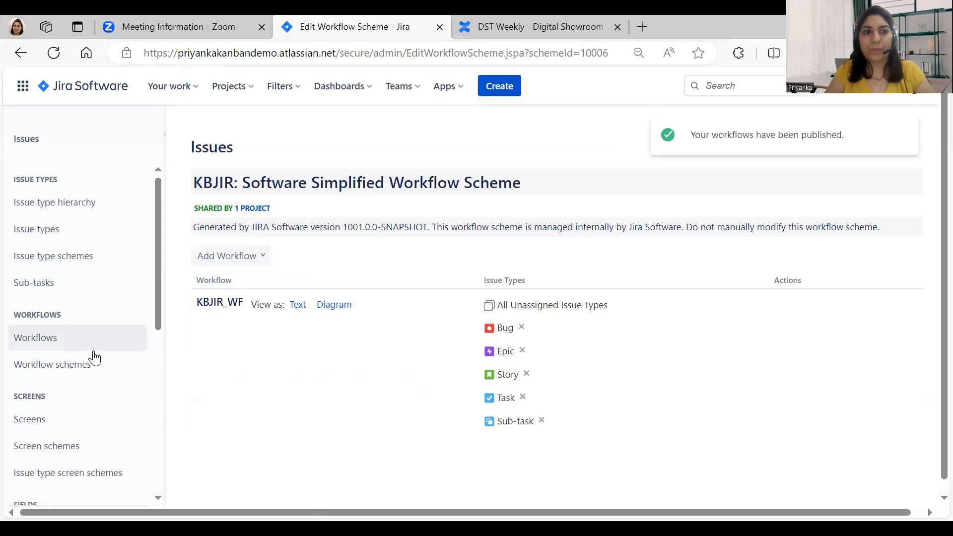
click(61, 347)
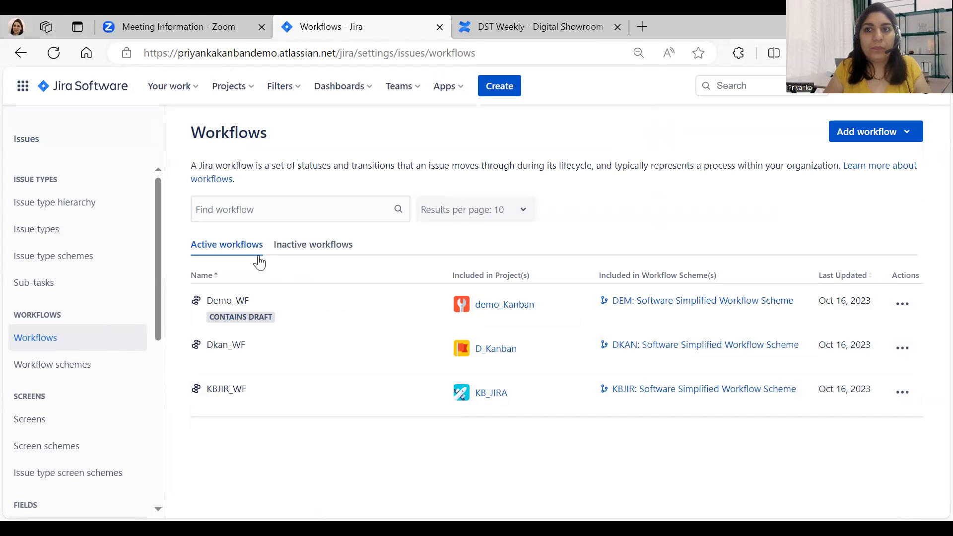
Step: Open the KB_JIRA project's board column settings and review how statuses are mapped to columns
click(252, 87)
click(268, 157)
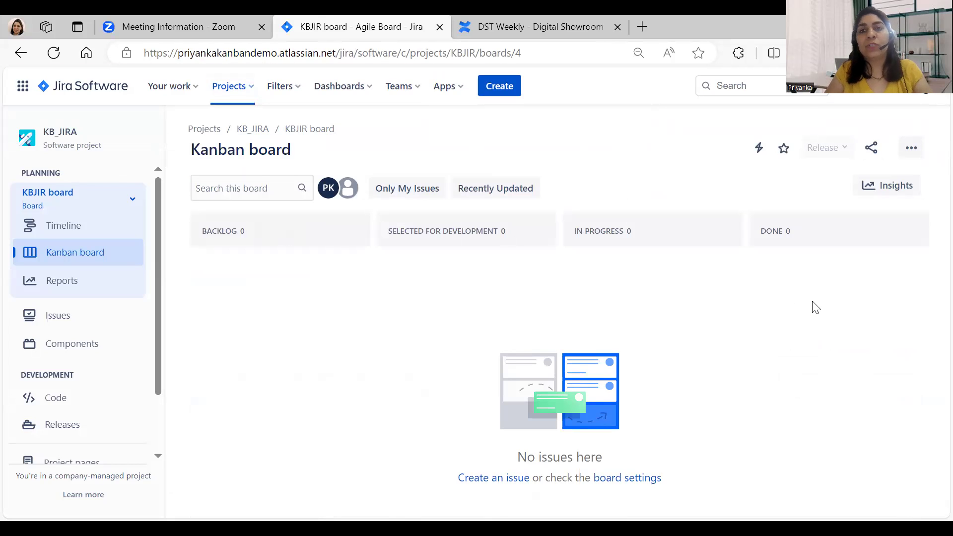
click(916, 151)
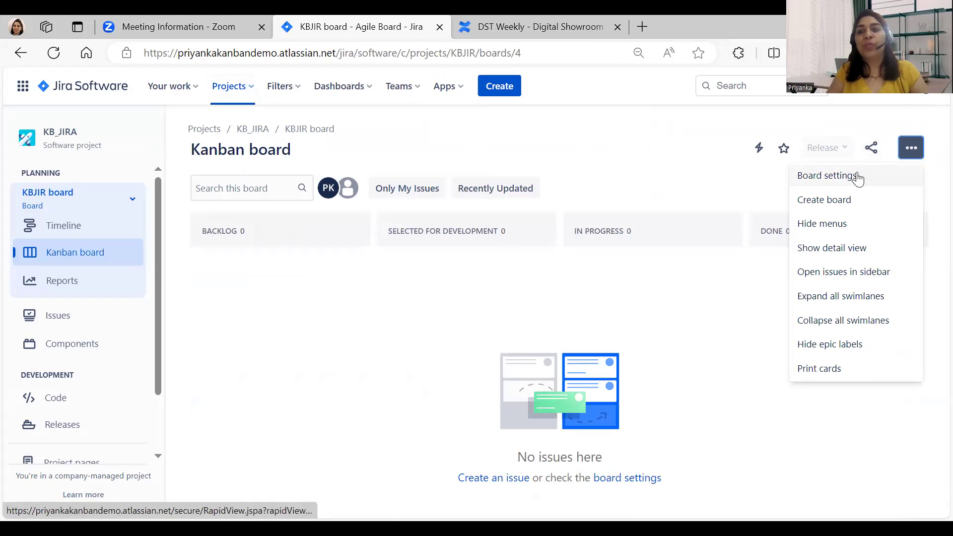
click(859, 181)
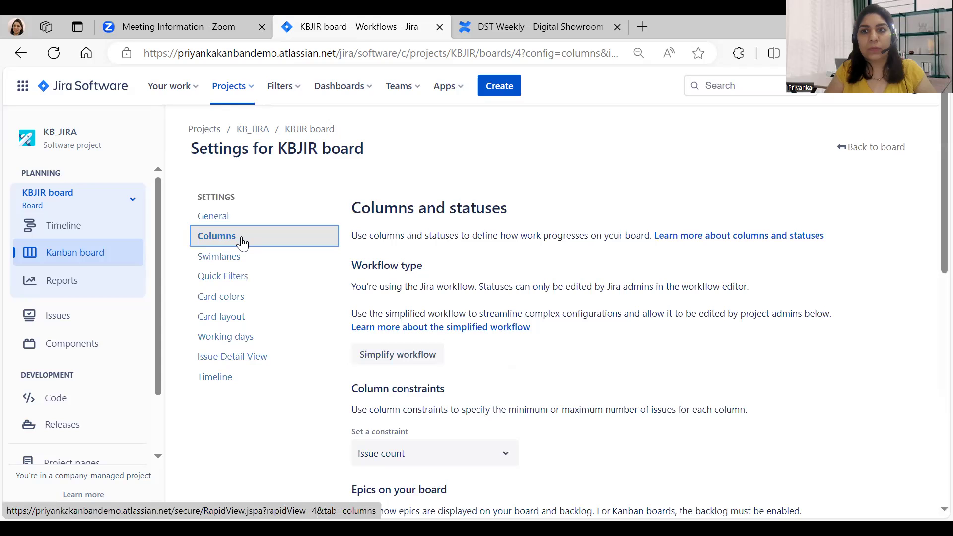
scroll(930, 332, down, 5)
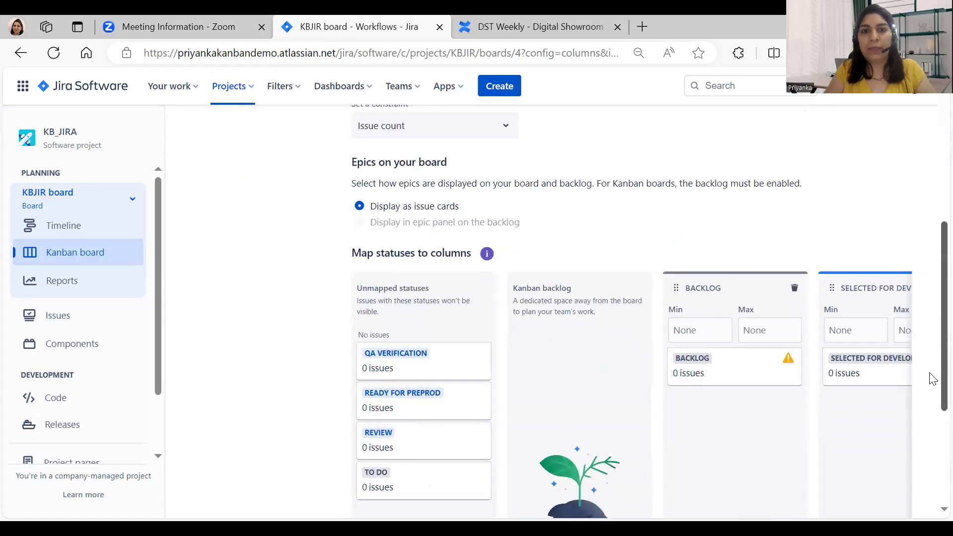
scroll(931, 379, down, 2)
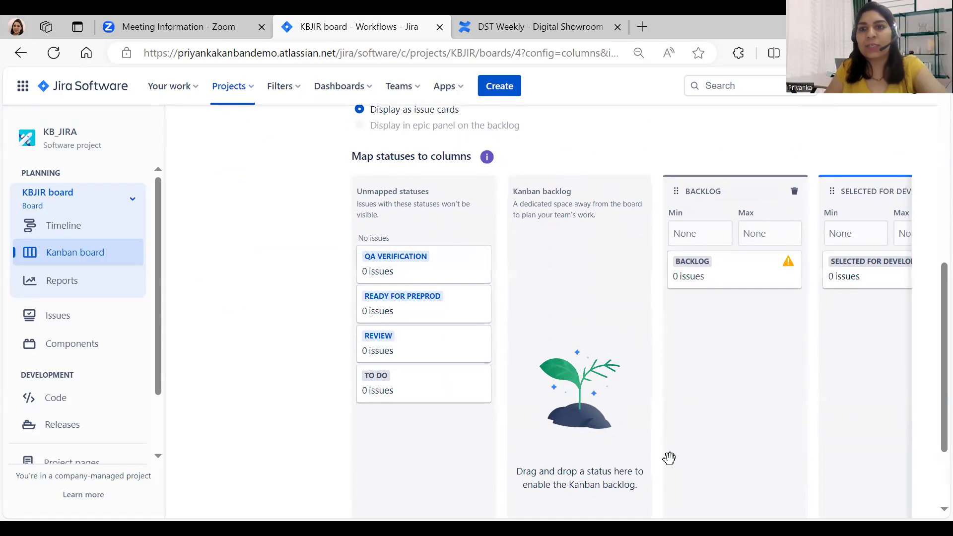
scroll(669, 458, right, 6)
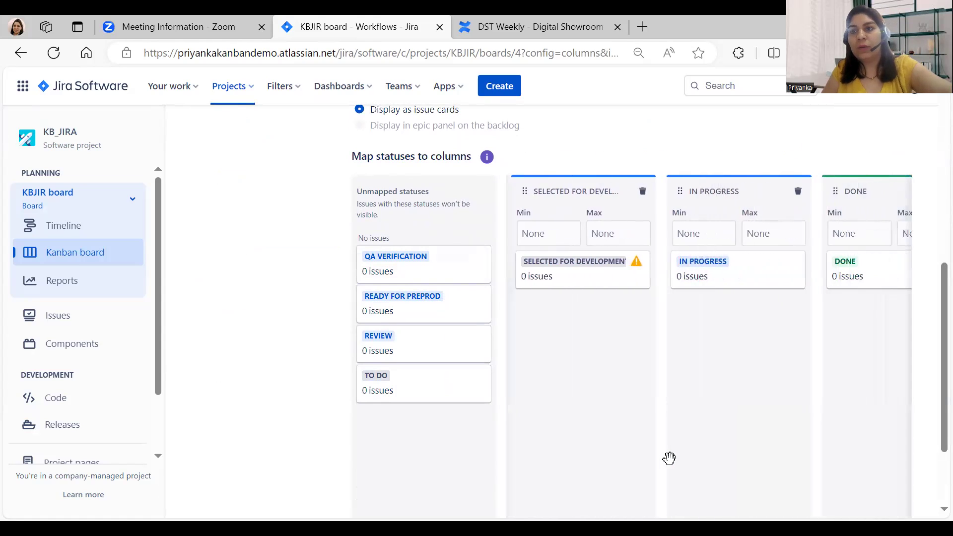
scroll(669, 458, left, 6)
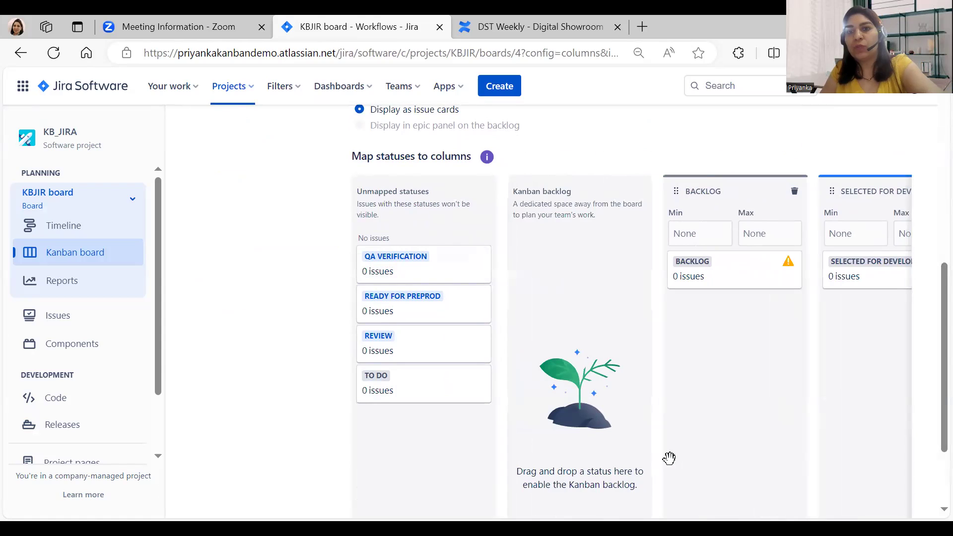
Step: Rename the Backlog column To do, moving its Backlog status to the Kanban backlog and mapping the TO DO status in its place
click(727, 190)
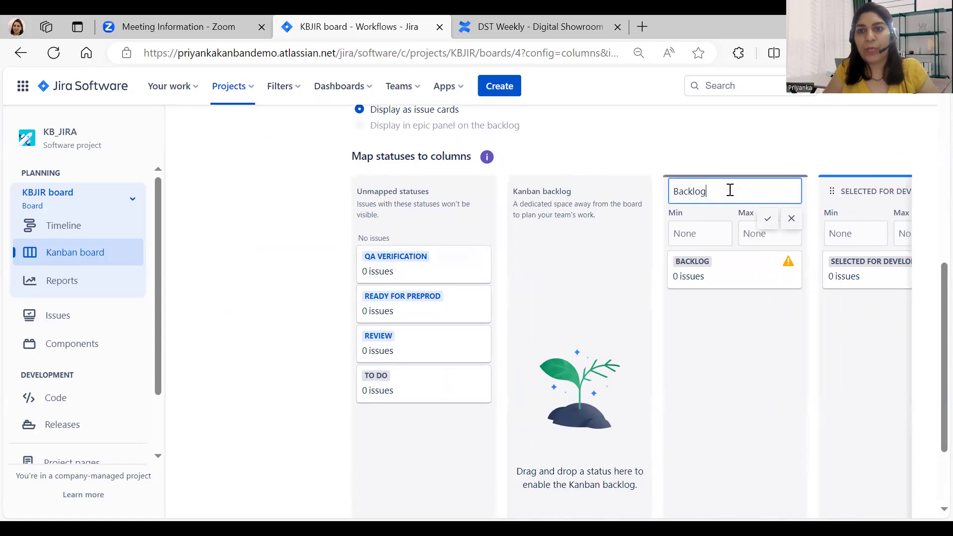
drag(716, 273, 567, 271)
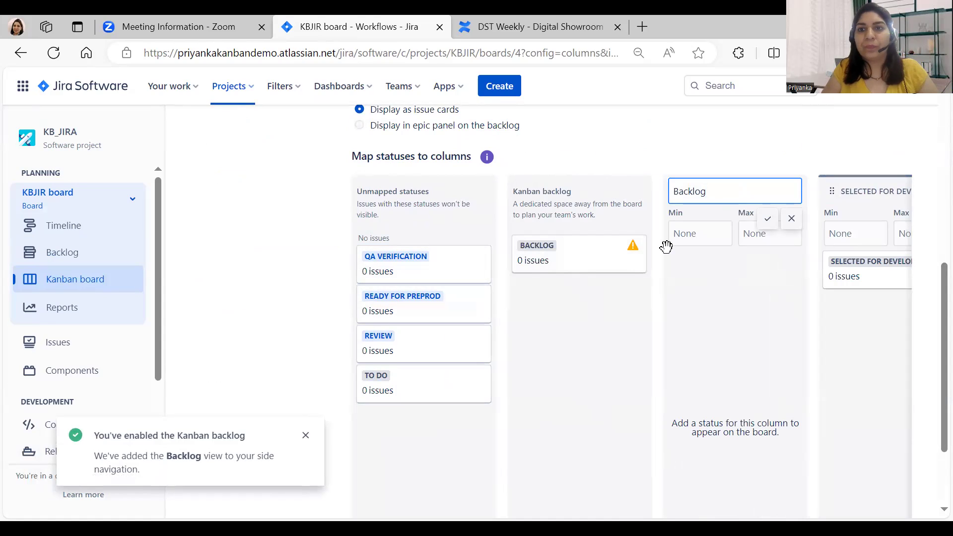
drag(707, 192, 670, 193)
text(To do)
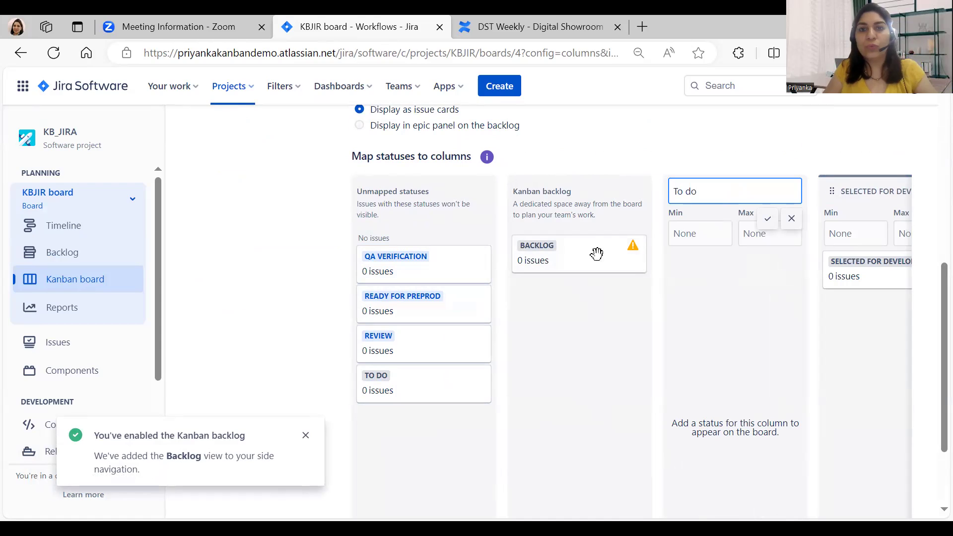
drag(419, 378, 739, 291)
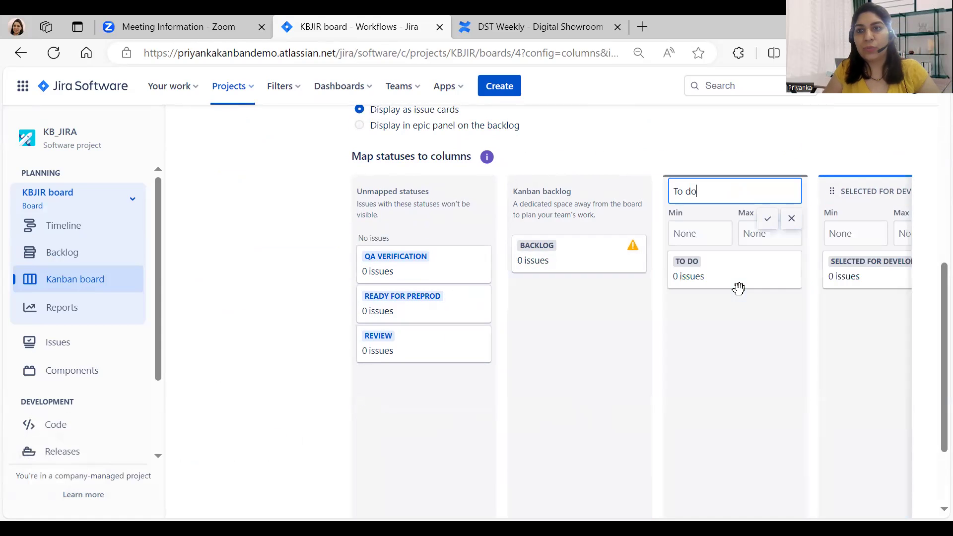
click(768, 221)
Step: Rename the Selected for Development column QA verification and replace its status with QA VERIFICATION
click(865, 193)
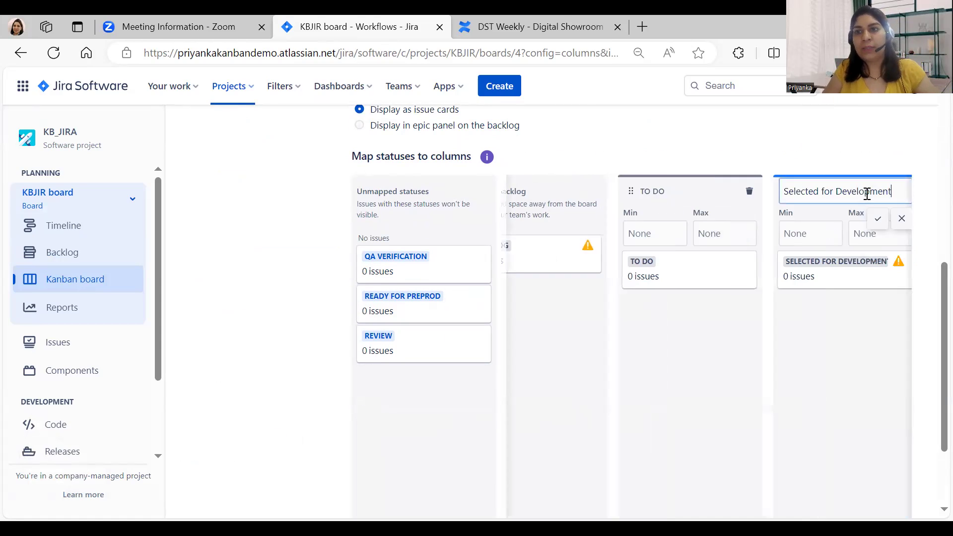
drag(897, 191, 710, 178)
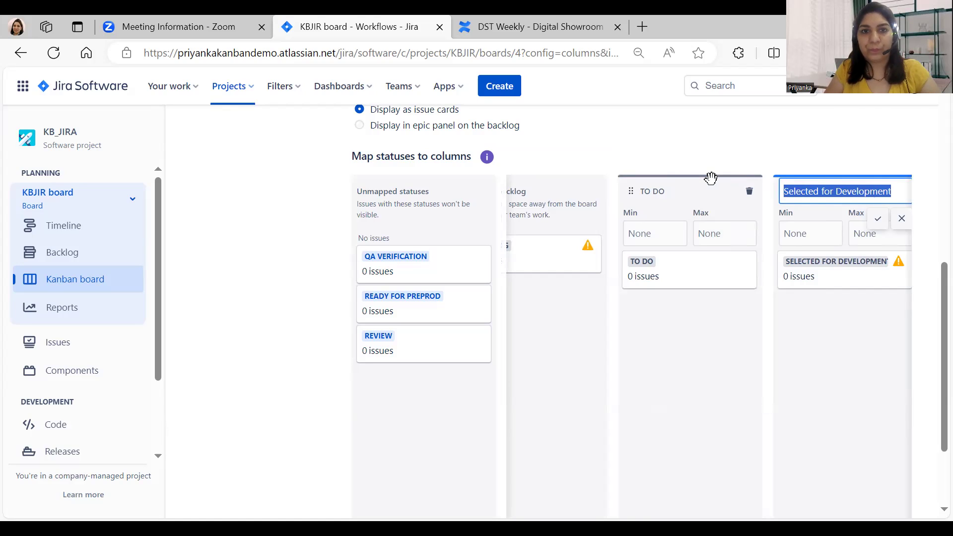
text(Qa verification)
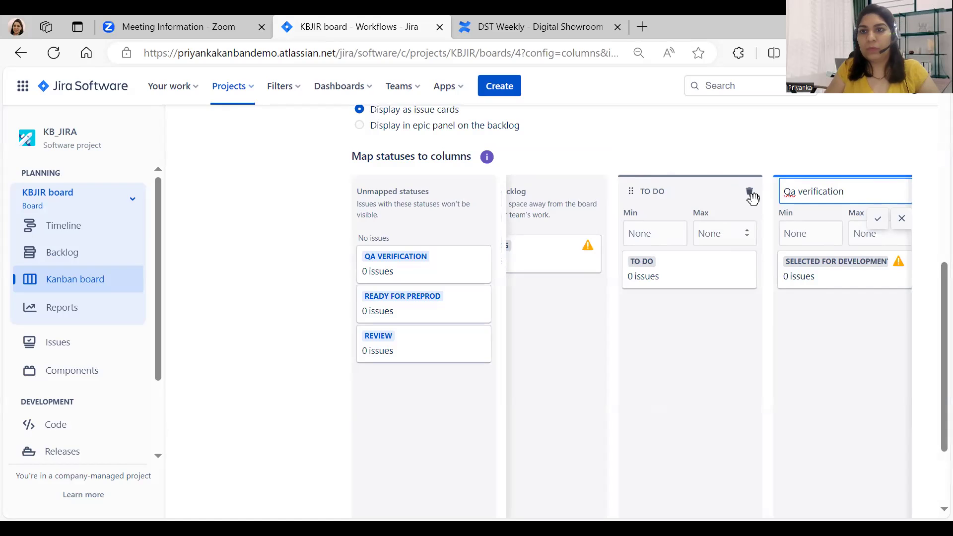
click(792, 197)
key(BackSpace)
text(A)
drag(412, 277, 759, 318)
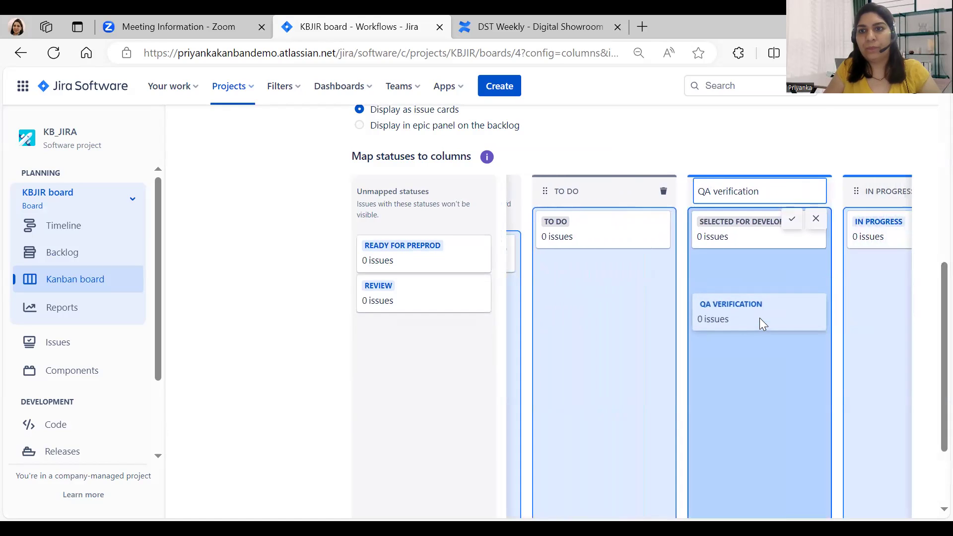
drag(745, 269, 388, 355)
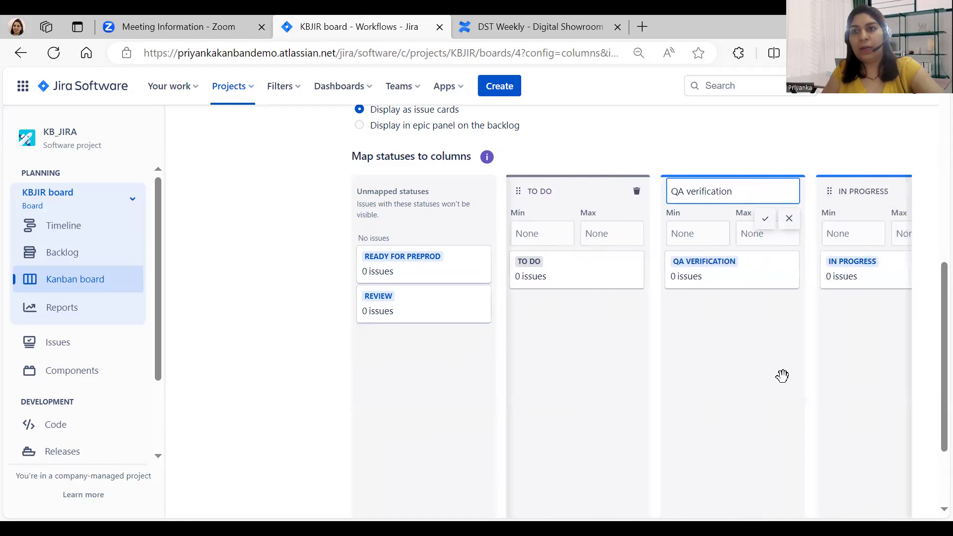
Step: Move the In Progress column ahead of the QA verification column
scroll(781, 376, right, 1)
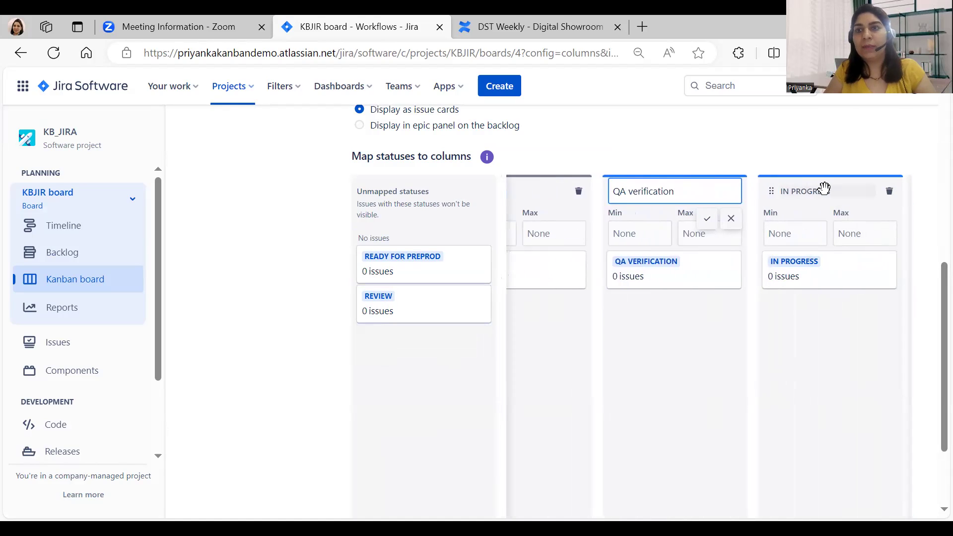
drag(834, 187, 672, 191)
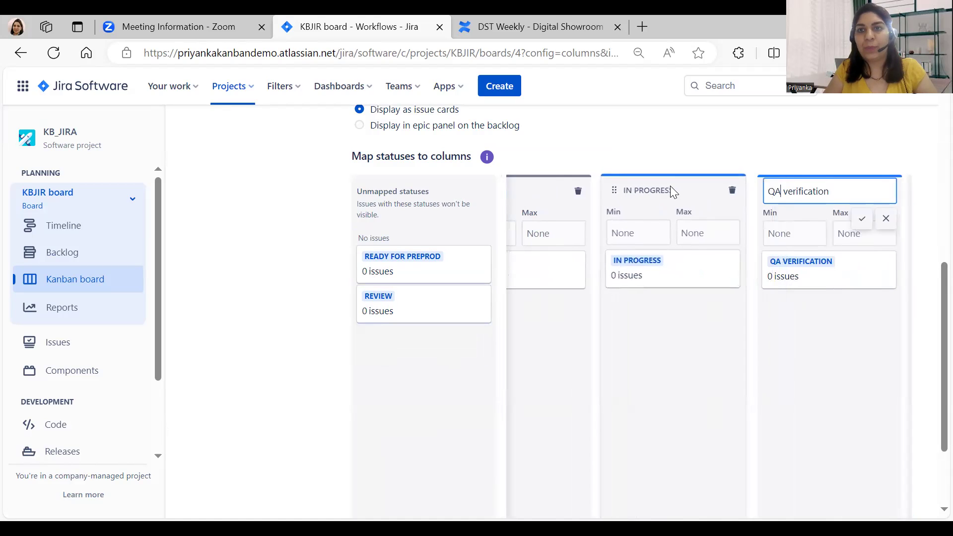
Step: Add a column named Review after the Done column and map the REVIEW status to it
scroll(805, 320, right, 3)
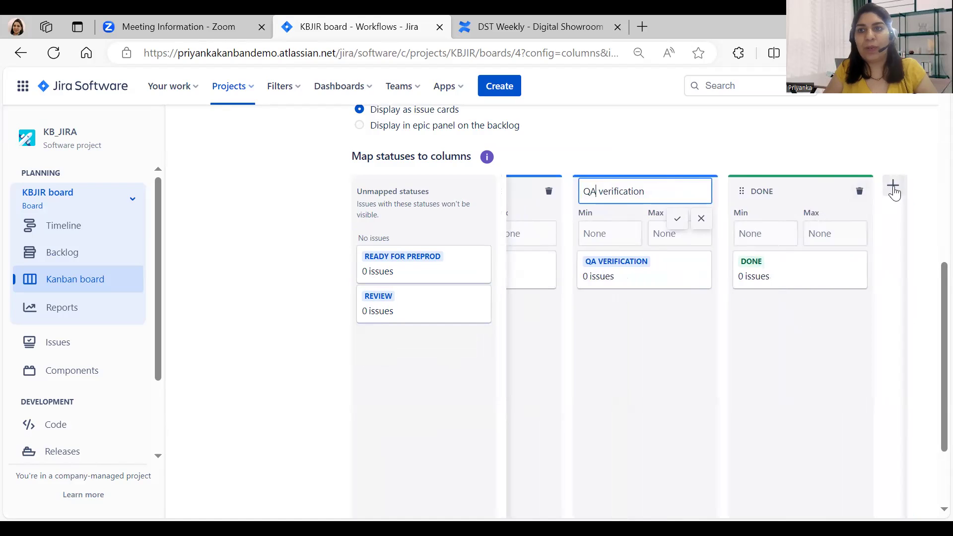
click(893, 191)
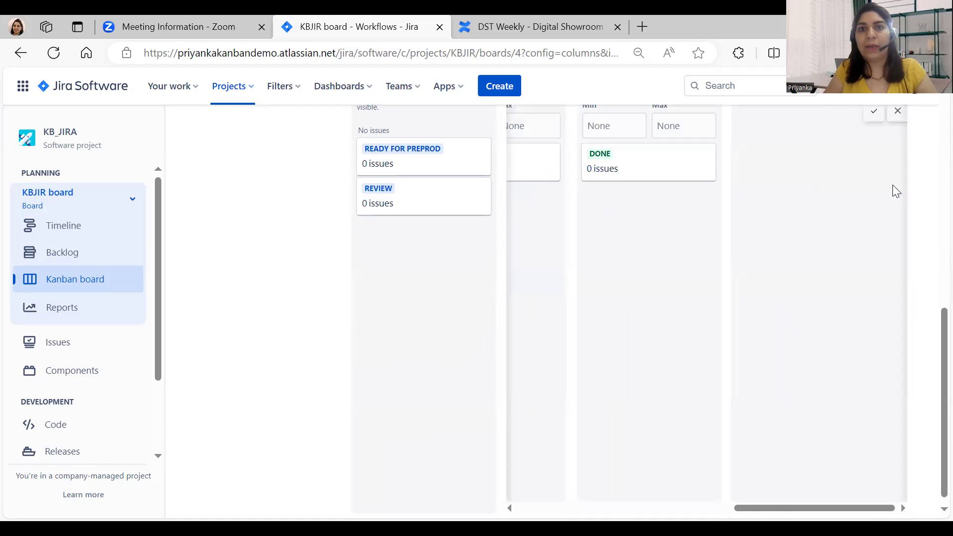
scroll(929, 213, up, 5)
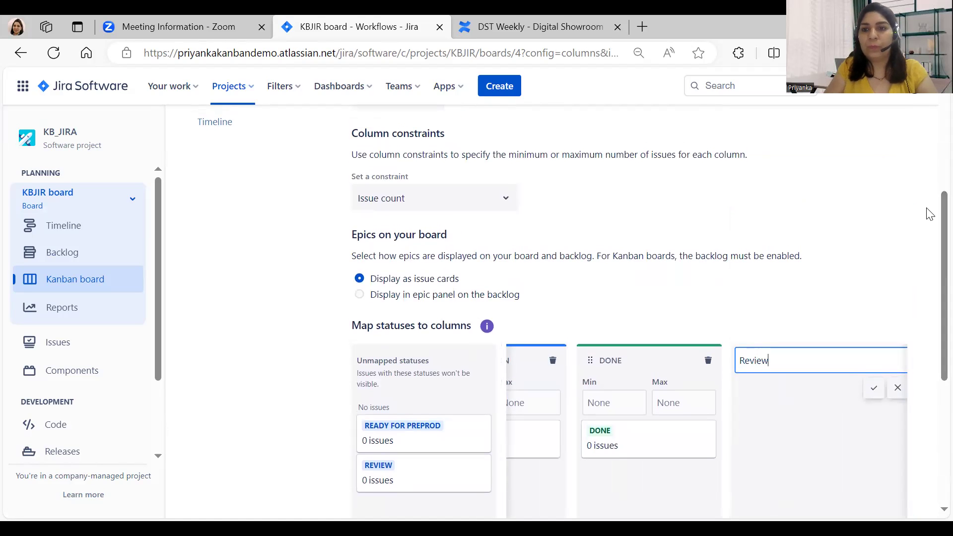
click(873, 387)
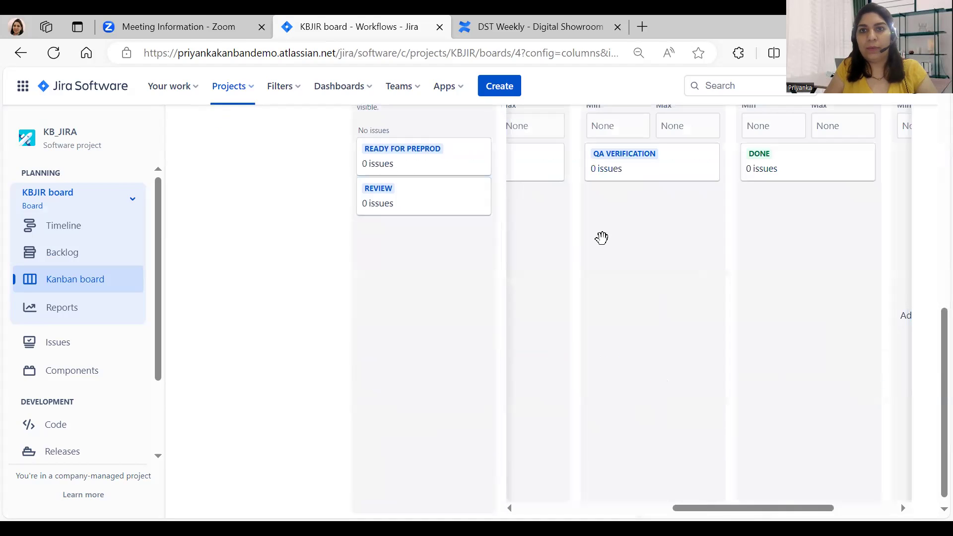
drag(412, 206, 805, 219)
scroll(930, 353, up, 5)
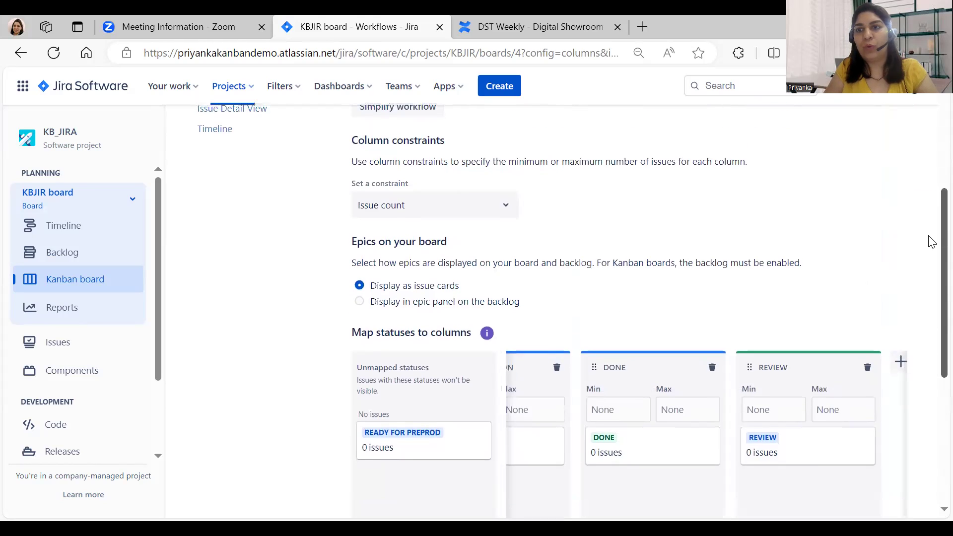
click(899, 360)
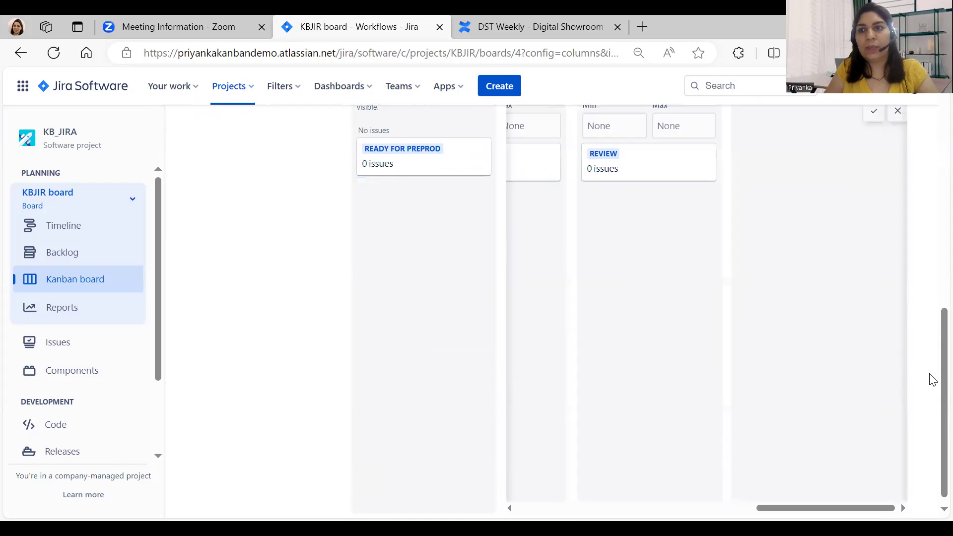
scroll(931, 316, up, 2)
scroll(932, 315, up, 1)
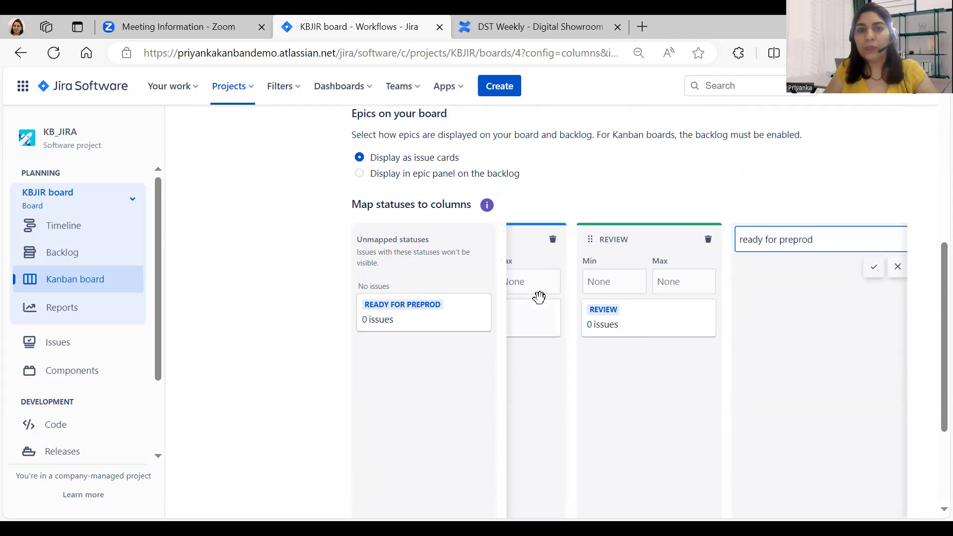
drag(408, 321, 815, 312)
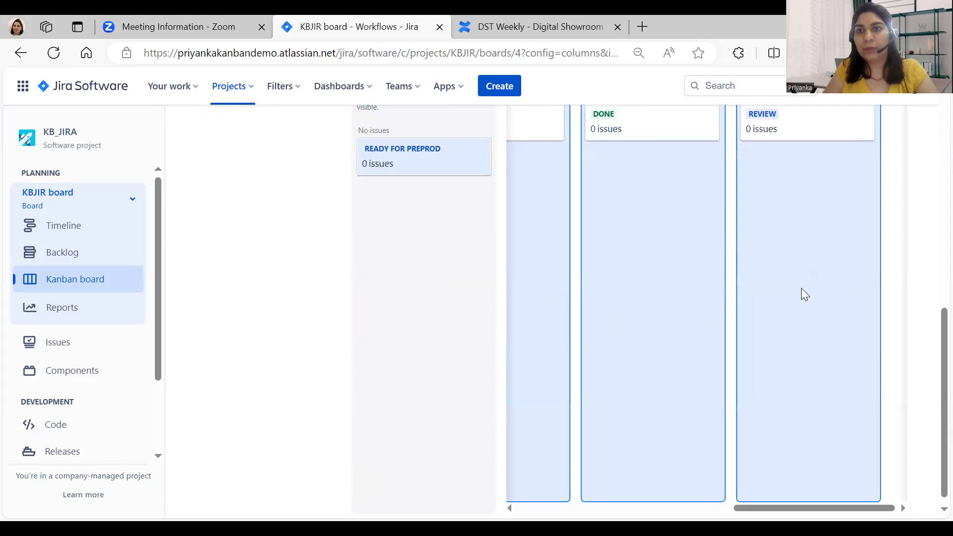
Step: Add a column named Ready to preprod after the Review column and map the READY FOR PREPROD status to it
scroll(926, 278, up, 5)
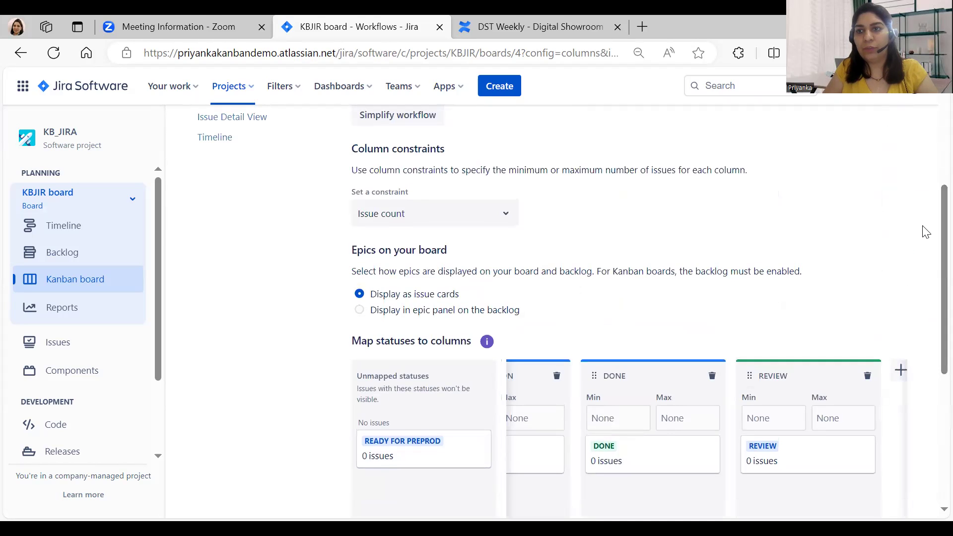
click(900, 373)
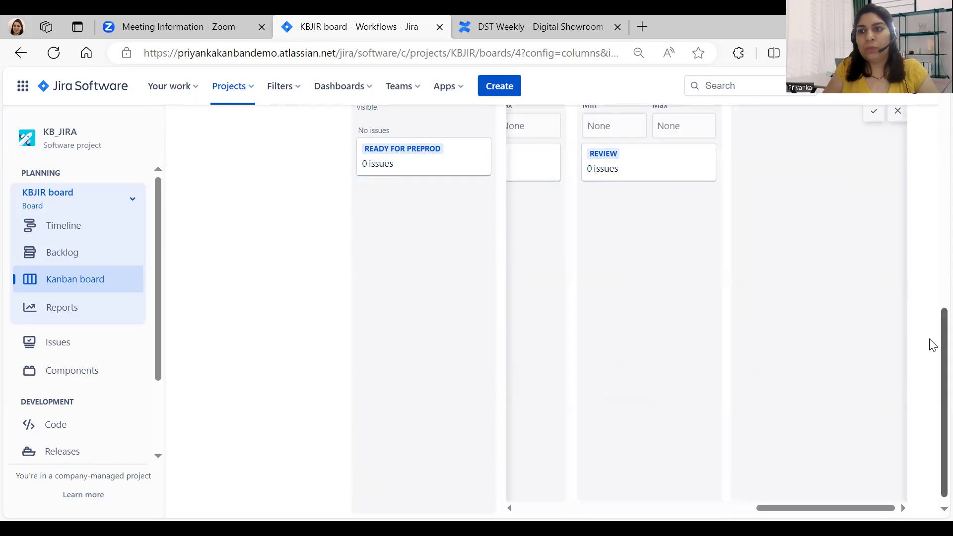
scroll(931, 317, up, 3)
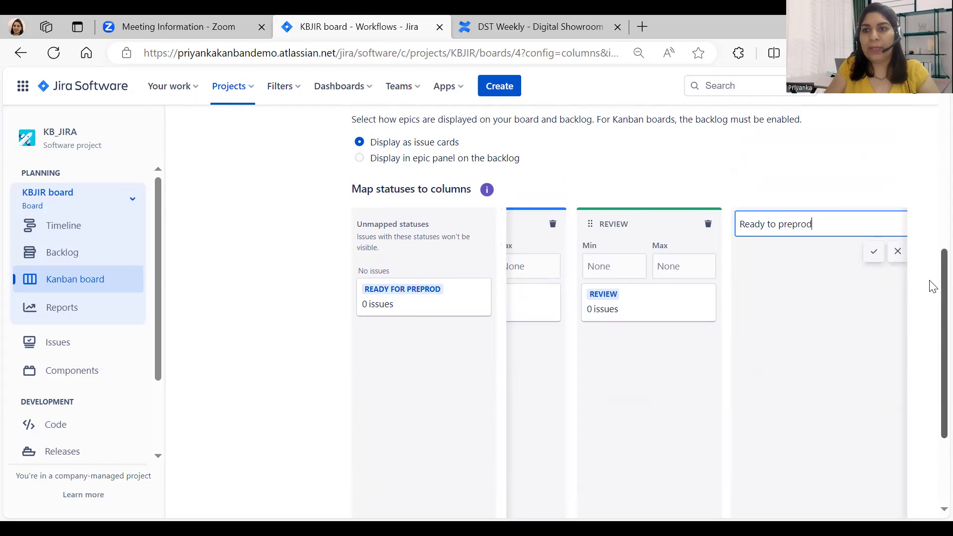
click(873, 259)
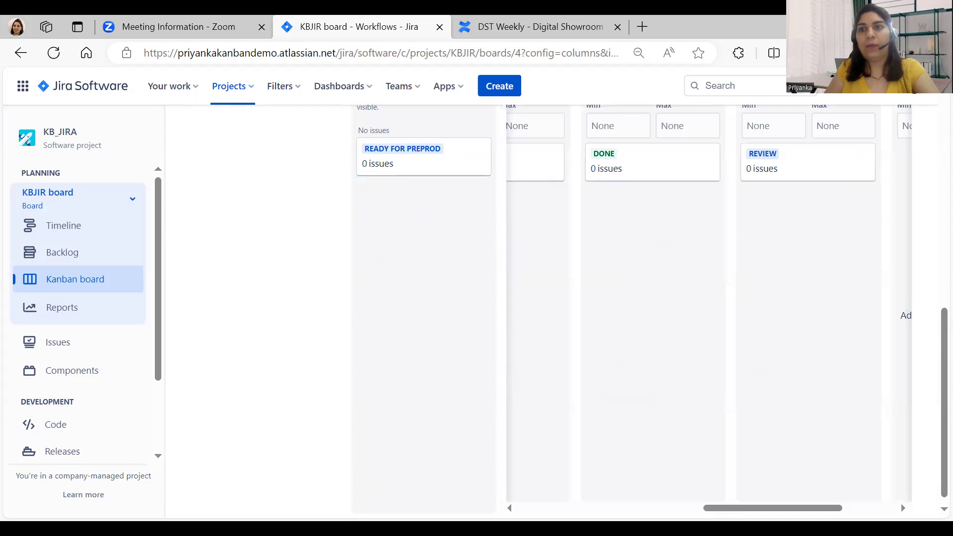
drag(376, 362, 791, 337)
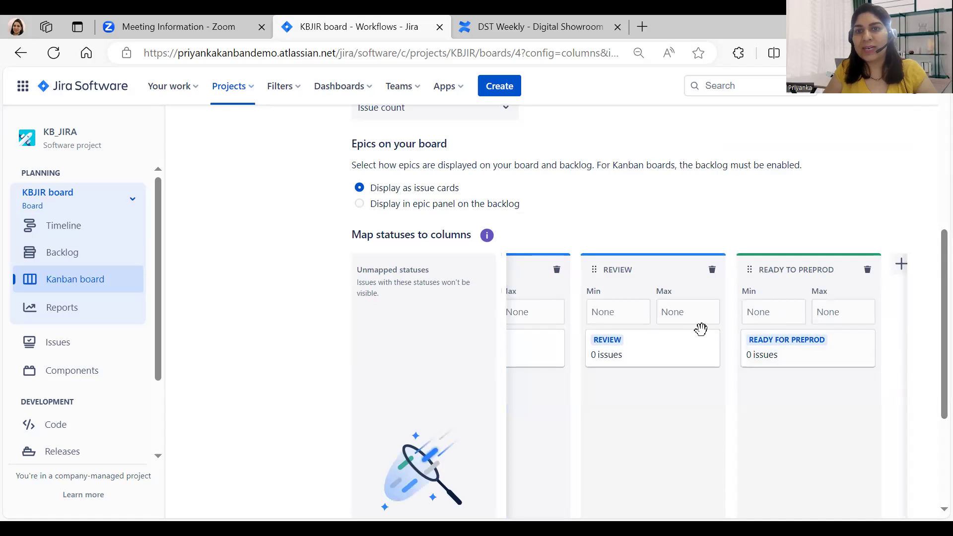
Step: Move the Done column after Ready to preprod, and move the BACKLOG status from the Kanban backlog to the unmapped statuses
drag(520, 269, 841, 134)
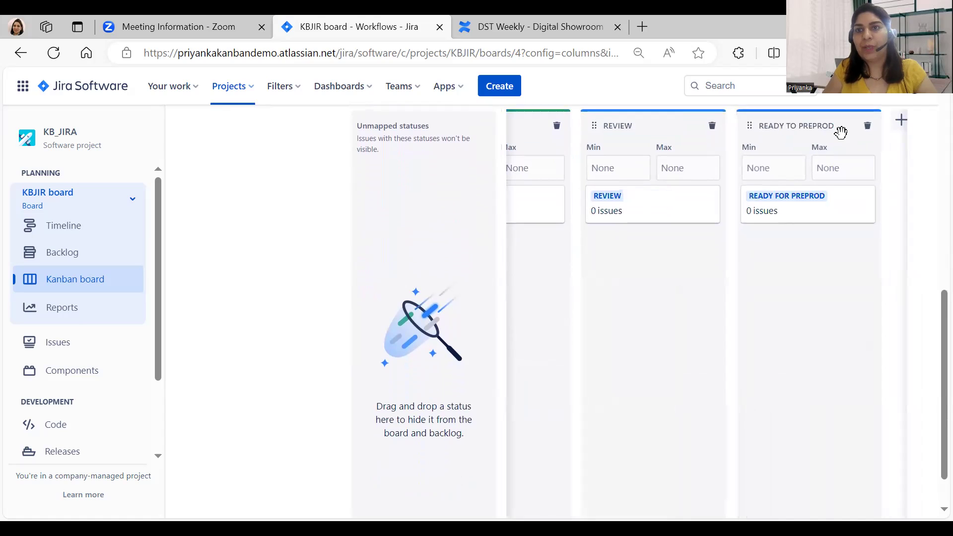
scroll(841, 132, left, 10)
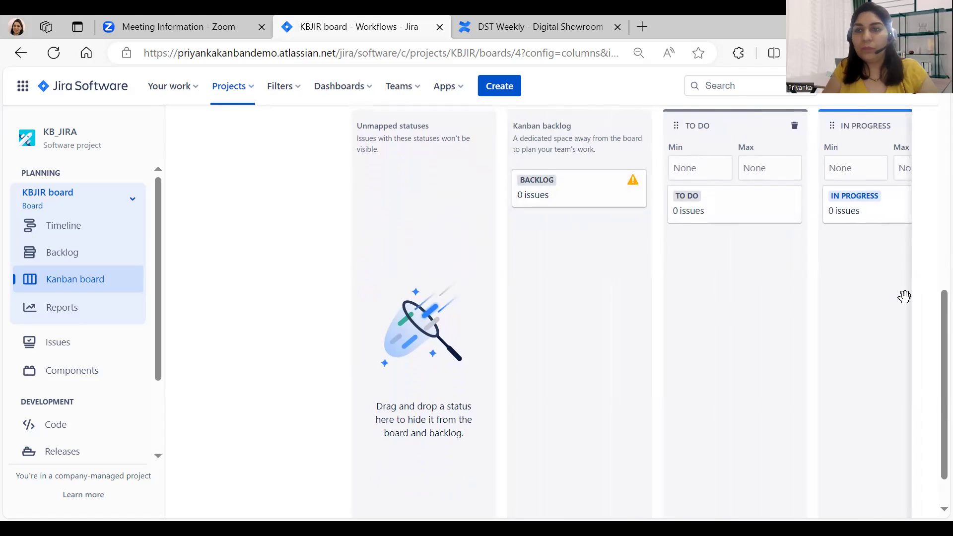
scroll(932, 341, up, 3)
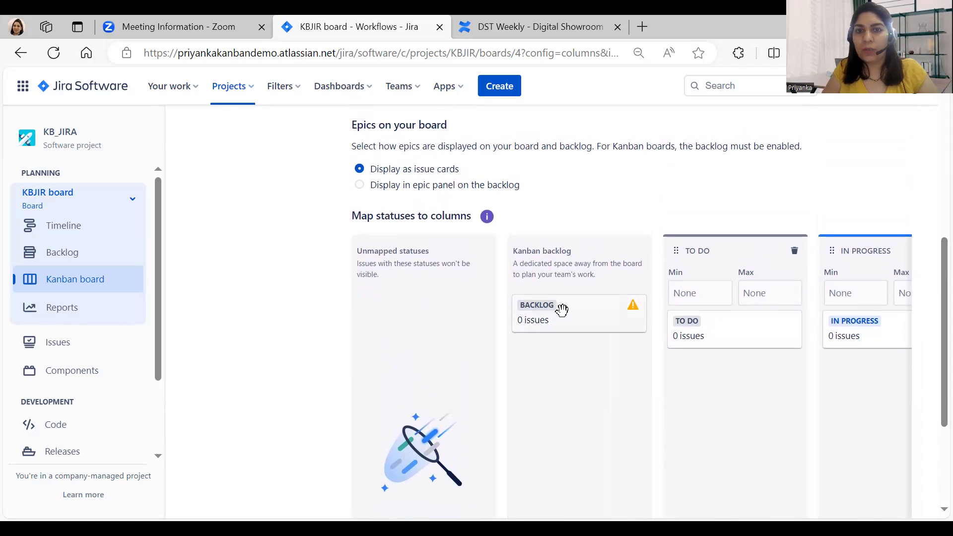
drag(579, 313, 418, 354)
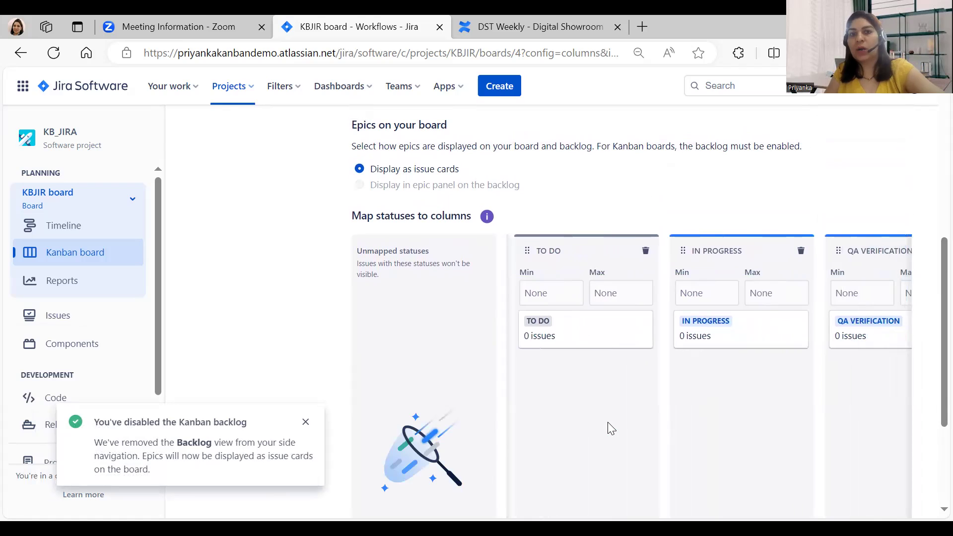
Step: Review the order of the mapped columns and return to the Kanban board
scroll(607, 422, right, 7)
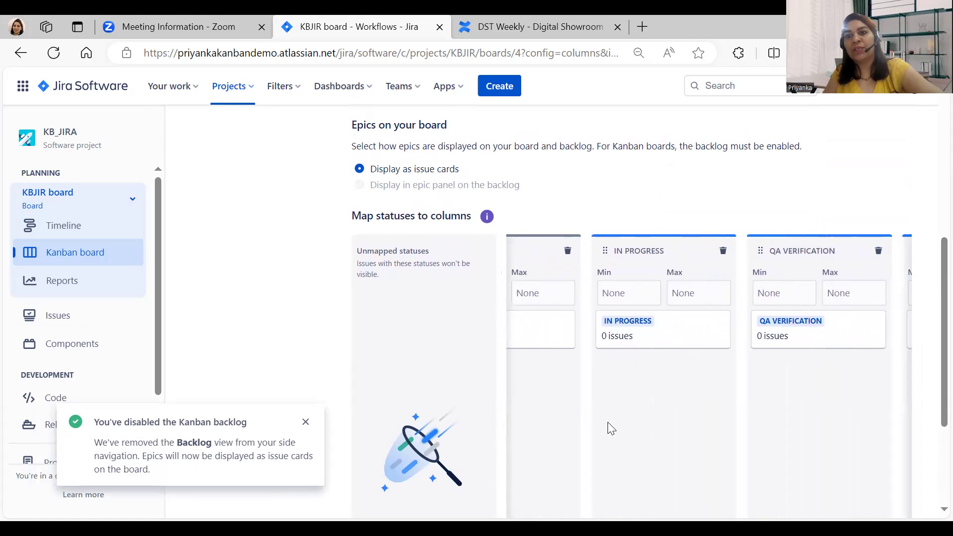
scroll(610, 428, right, 3)
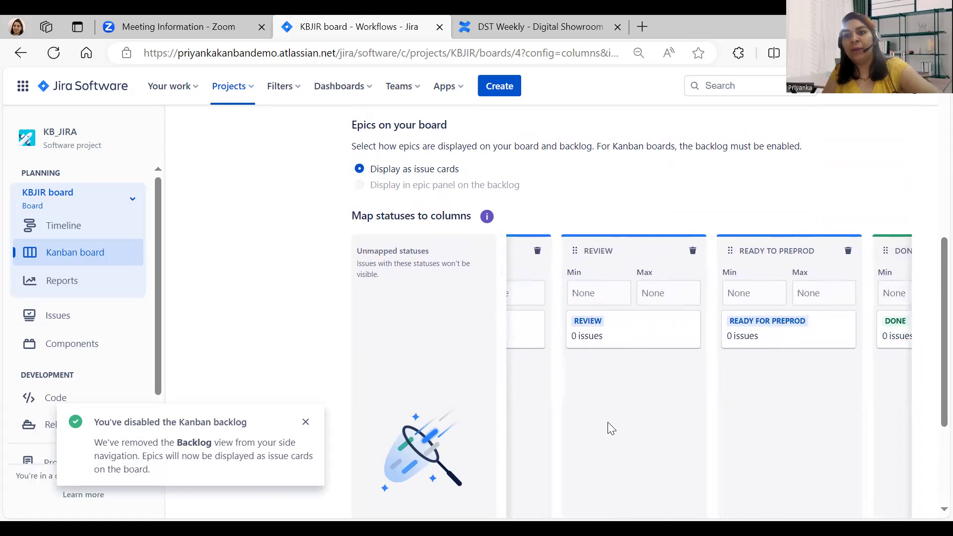
scroll(610, 427, left, 8)
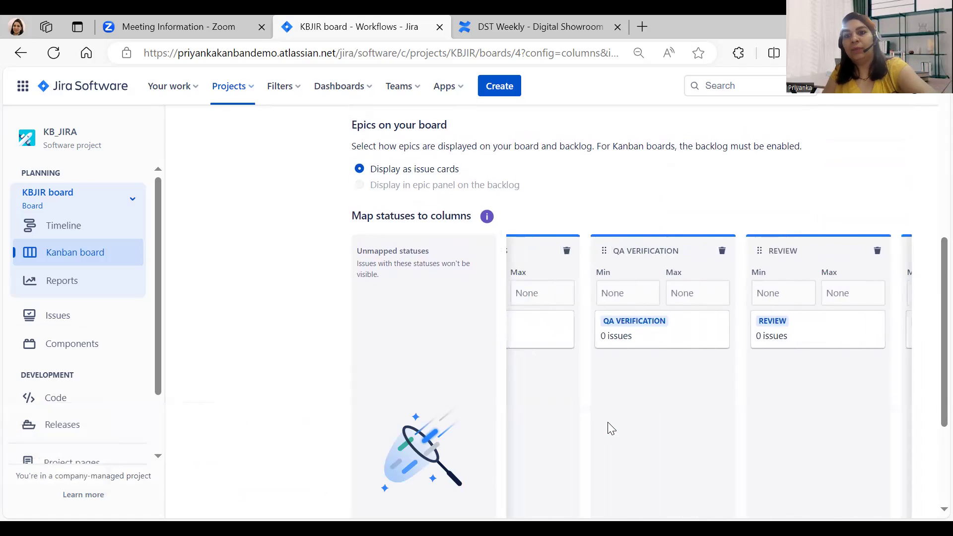
scroll(609, 426, left, 1)
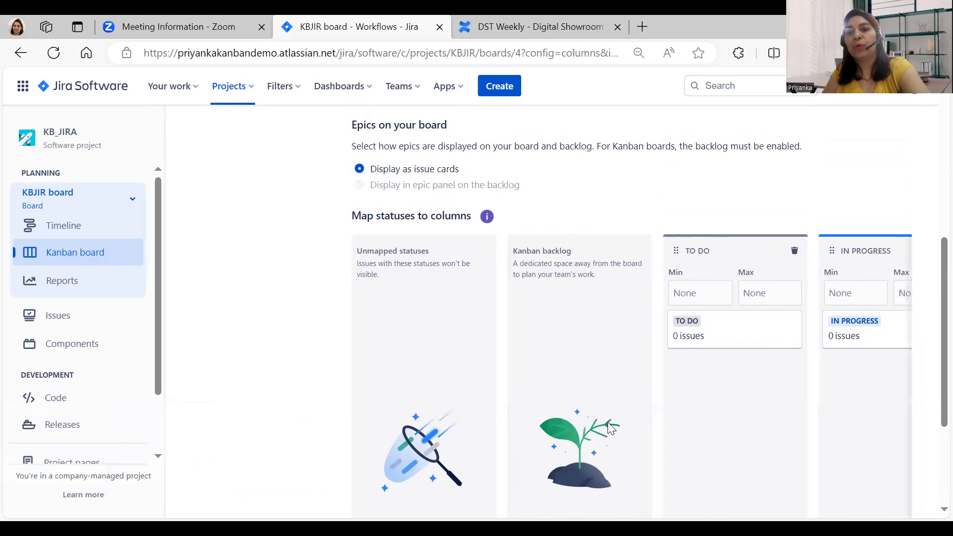
click(254, 94)
click(301, 149)
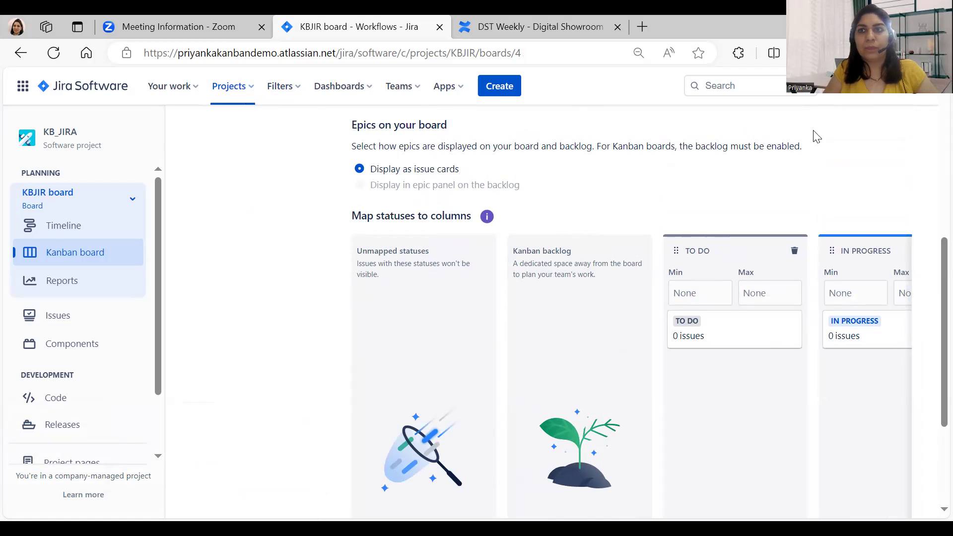
scroll(932, 245, up, 6)
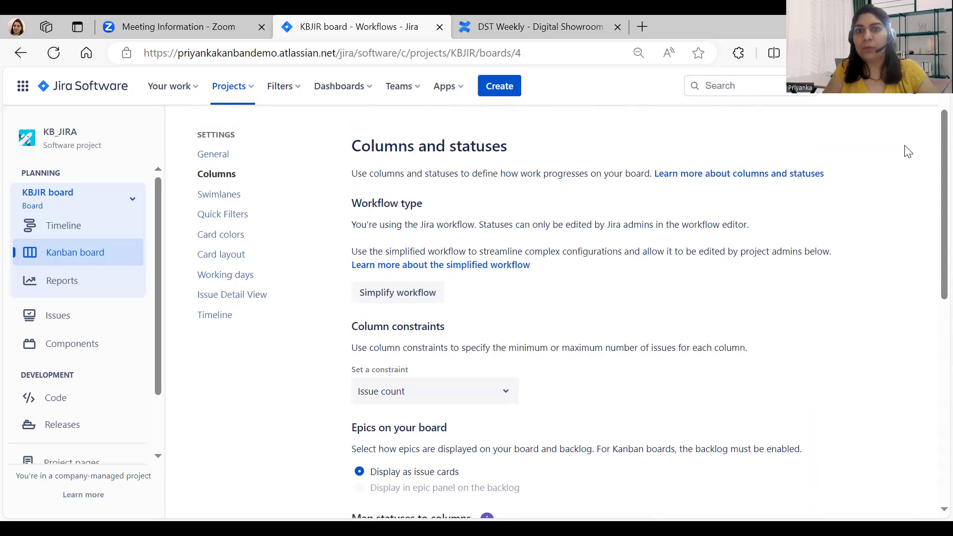
scroll(907, 151, up, 2)
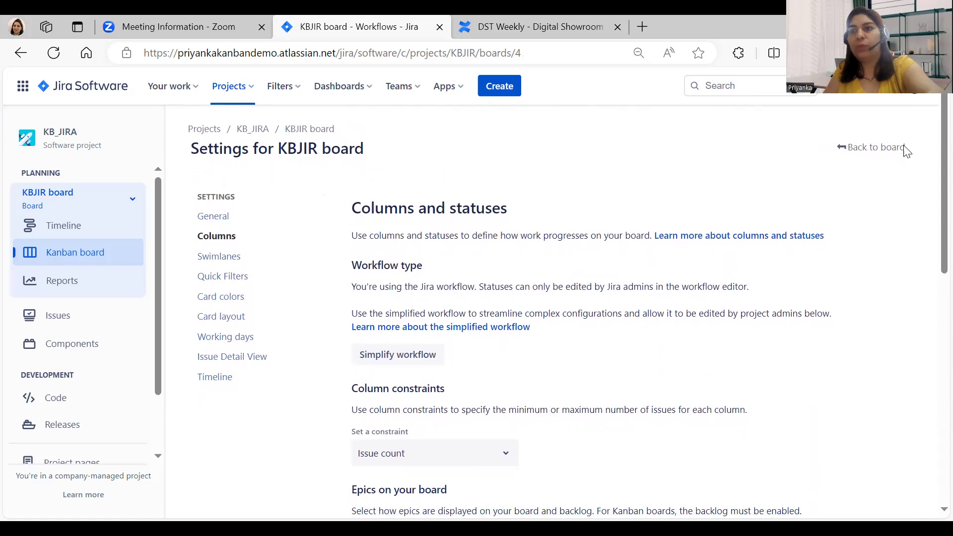
click(903, 148)
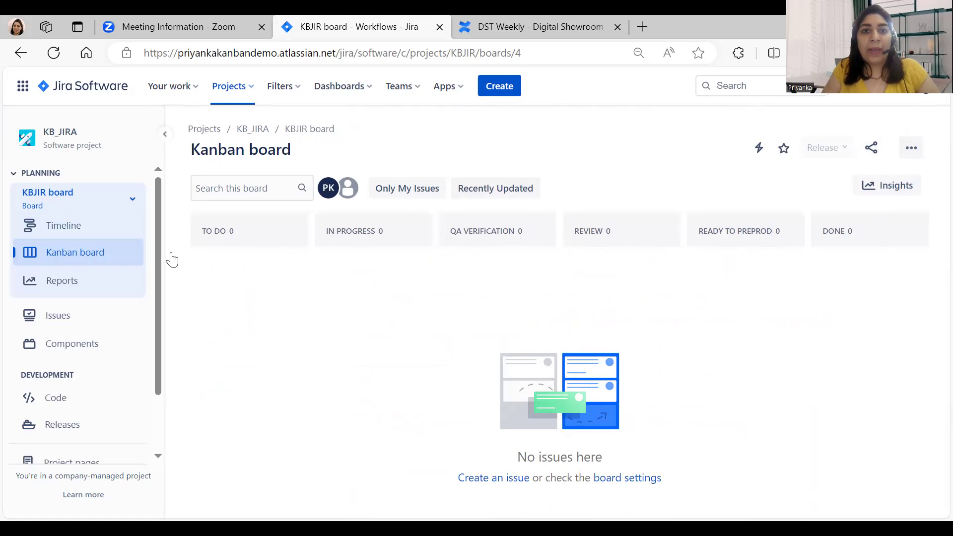
Step: Reopen the board's column settings and set the To do column's issue limits to minimum 1 and maximum 4
click(911, 149)
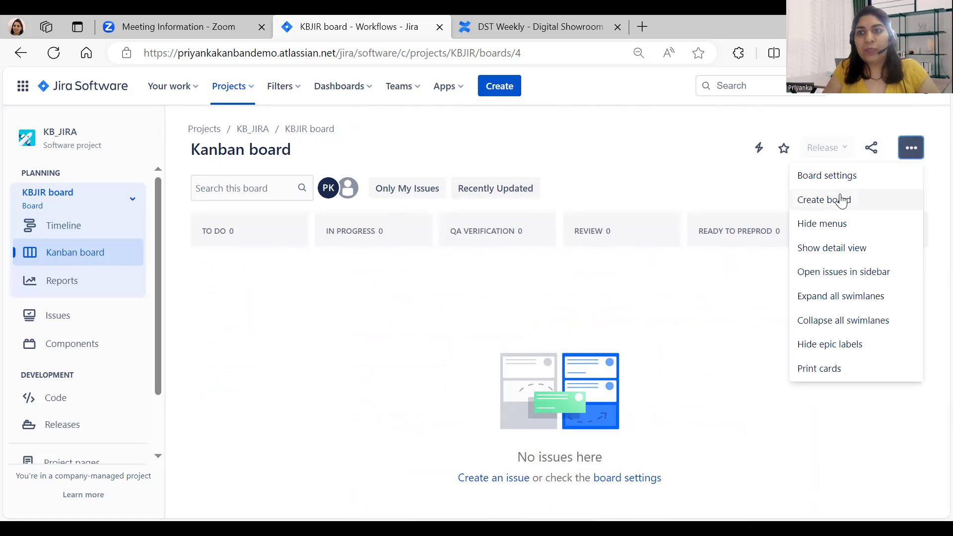
click(882, 176)
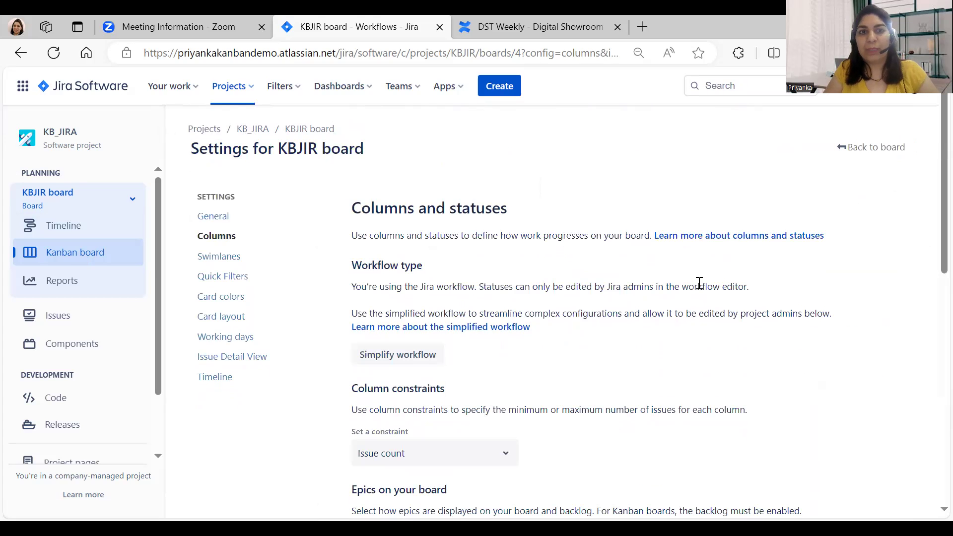
scroll(558, 274, down, 10)
scroll(557, 274, right, 3)
scroll(557, 275, left, 2)
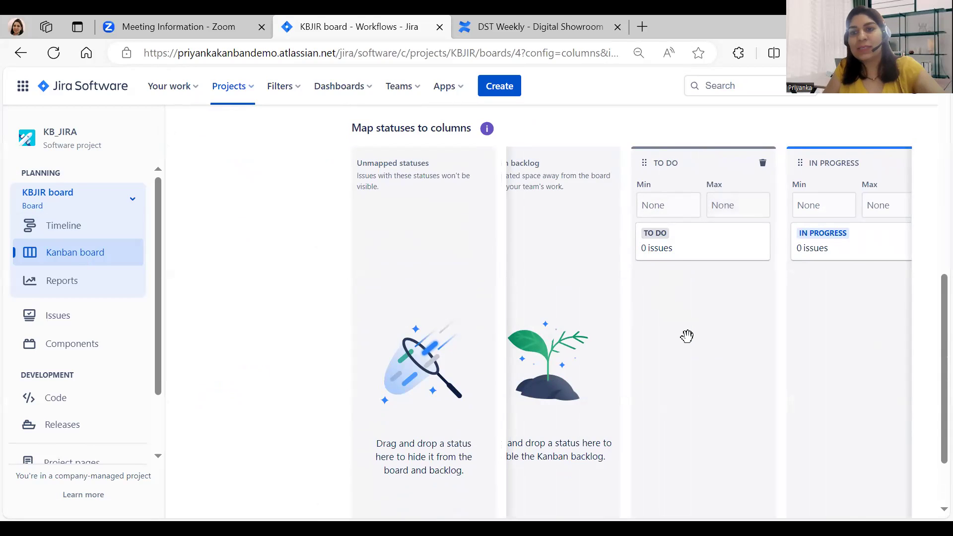
scroll(686, 336, right, 3)
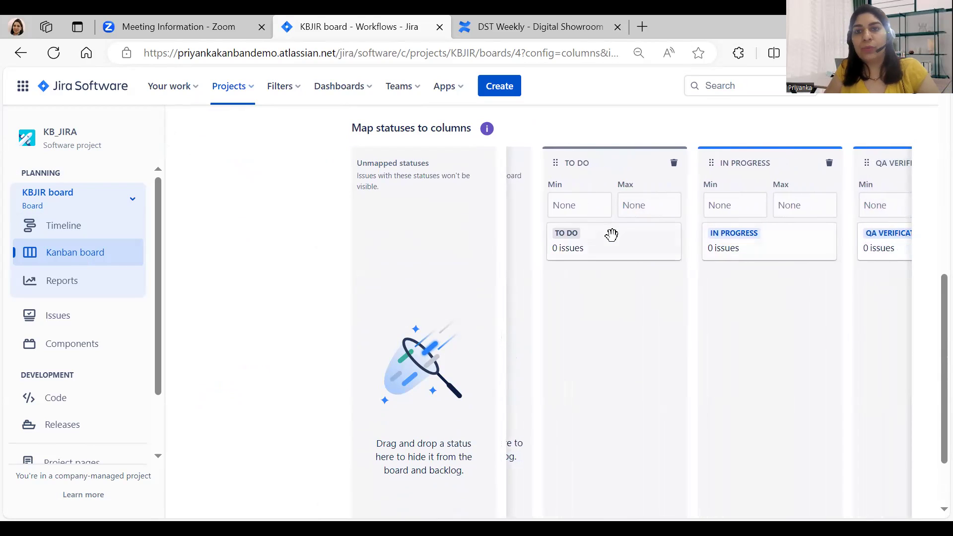
click(642, 205)
click(629, 250)
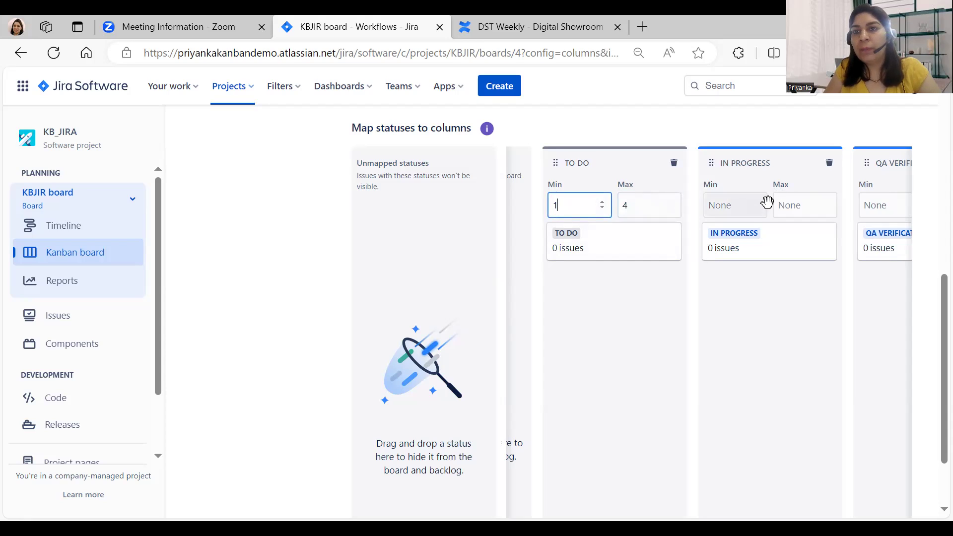
Step: Set the maximum issue count to 2 for both the In Progress and QA verification columns
click(800, 204)
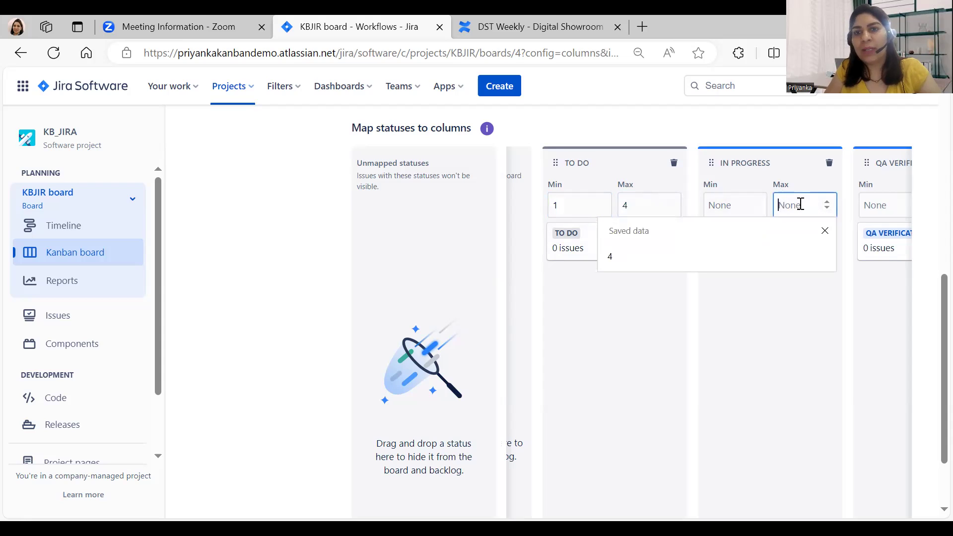
text(2)
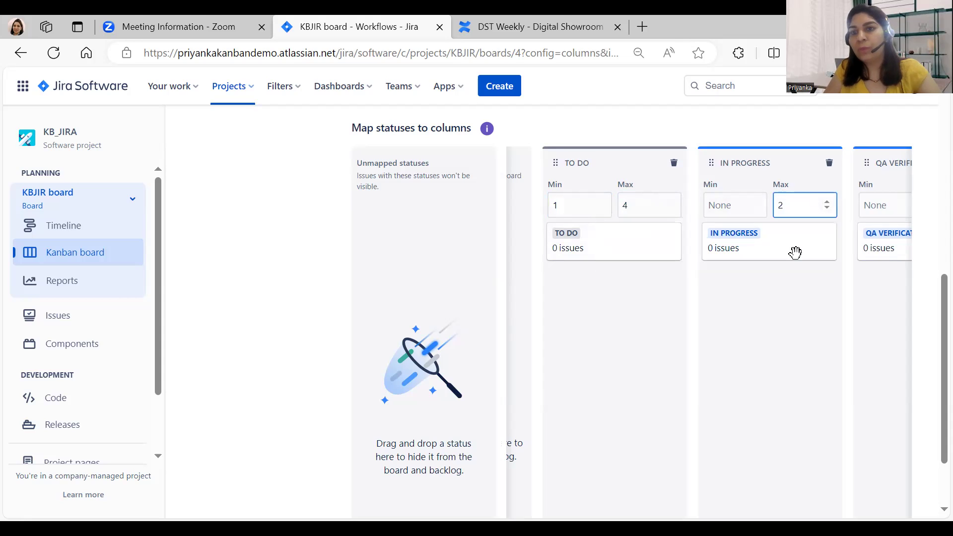
scroll(780, 326, right, 3)
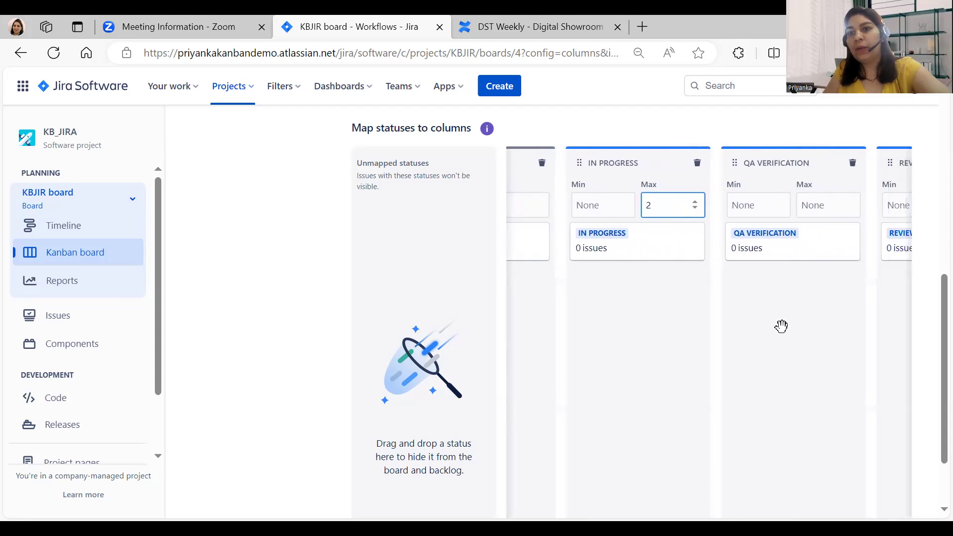
click(805, 210)
text(2)
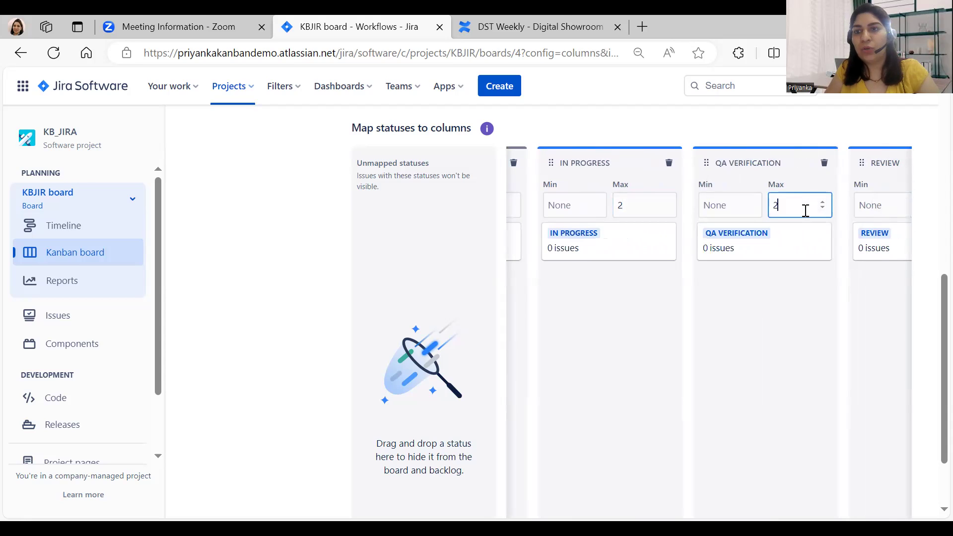
Step: Set the maximum issue count to 4 for both the Review and Ready to preprod columns
scroll(877, 203, right, 3)
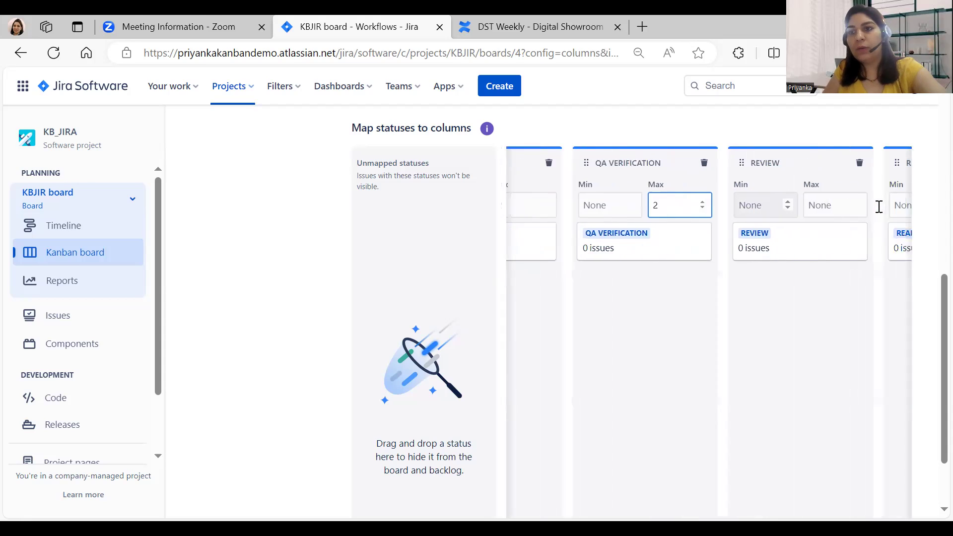
click(769, 202)
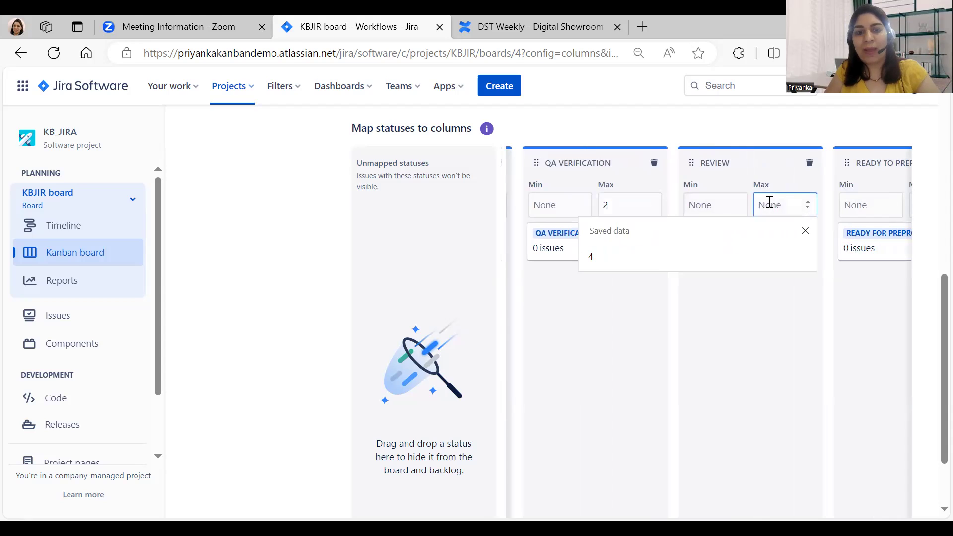
text(4)
scroll(814, 212, right, 3)
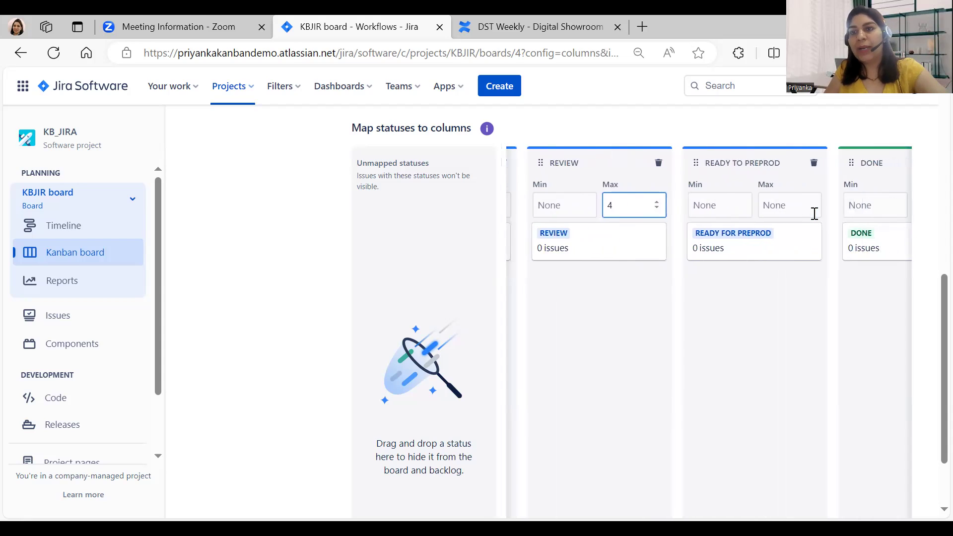
click(786, 204)
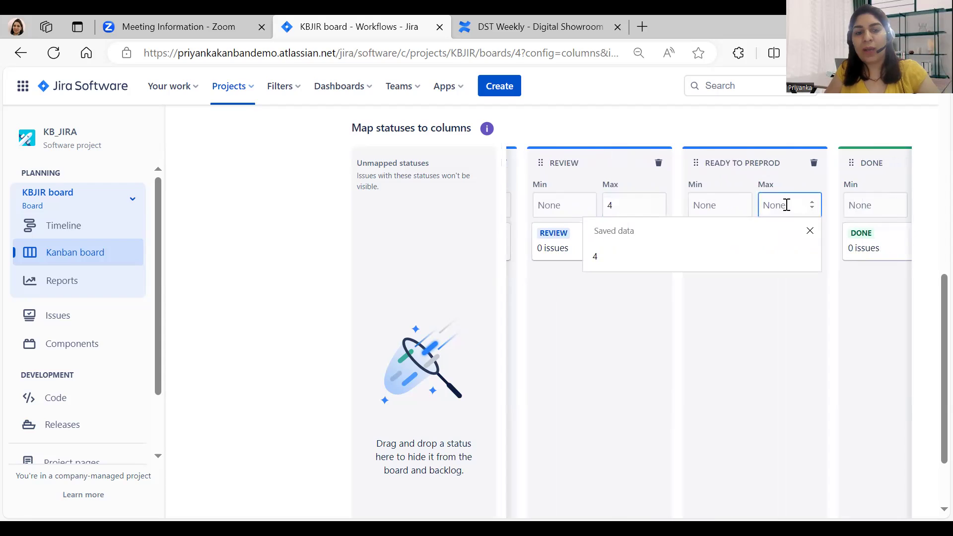
text(4)
scroll(868, 298, right, 2)
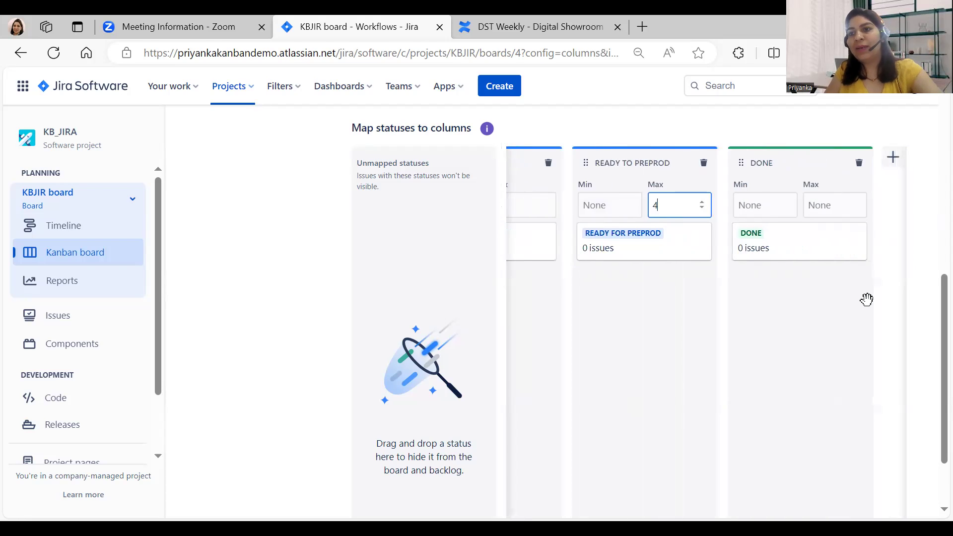
scroll(866, 299, left, 8)
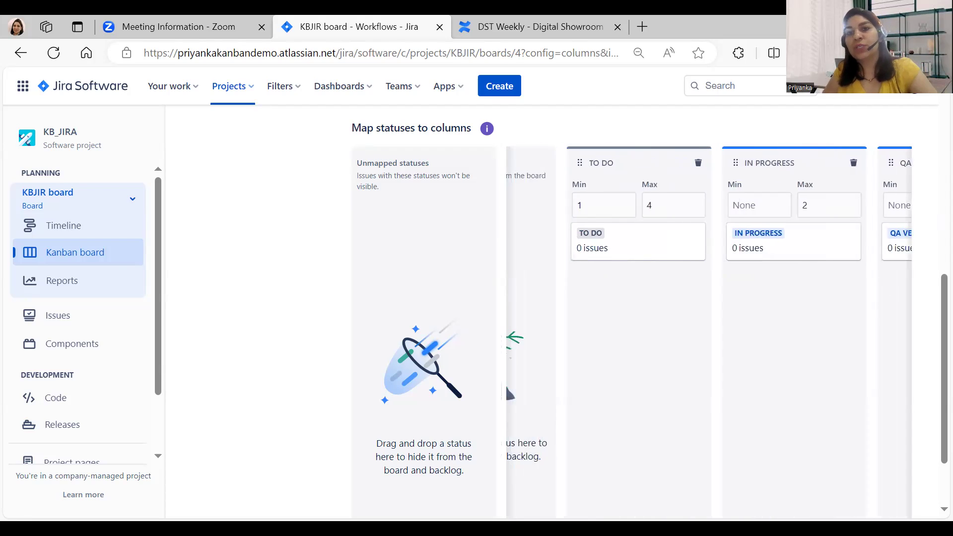
Step: Leave the board's column settings and return to the KB_JIRA Kanban board
click(243, 90)
click(268, 145)
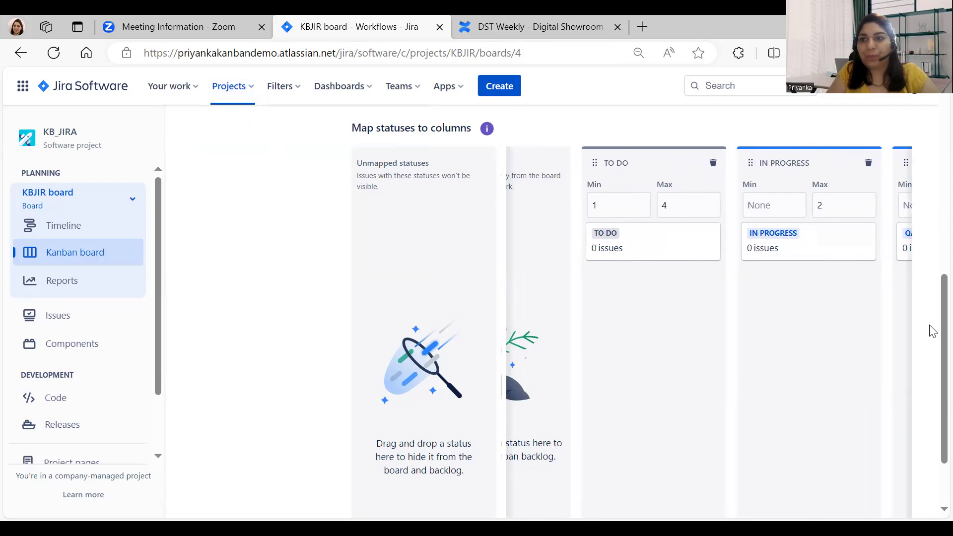
scroll(930, 329, up, 10)
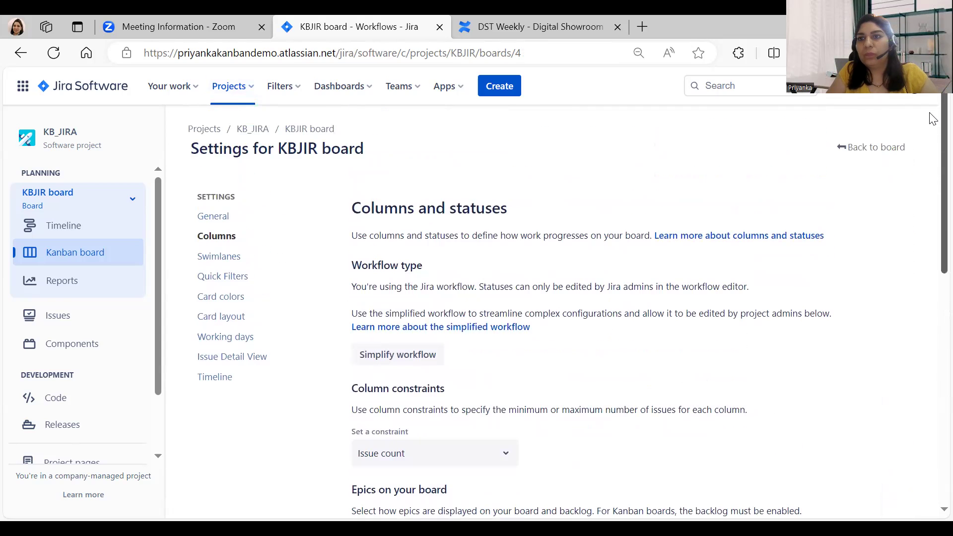
click(873, 156)
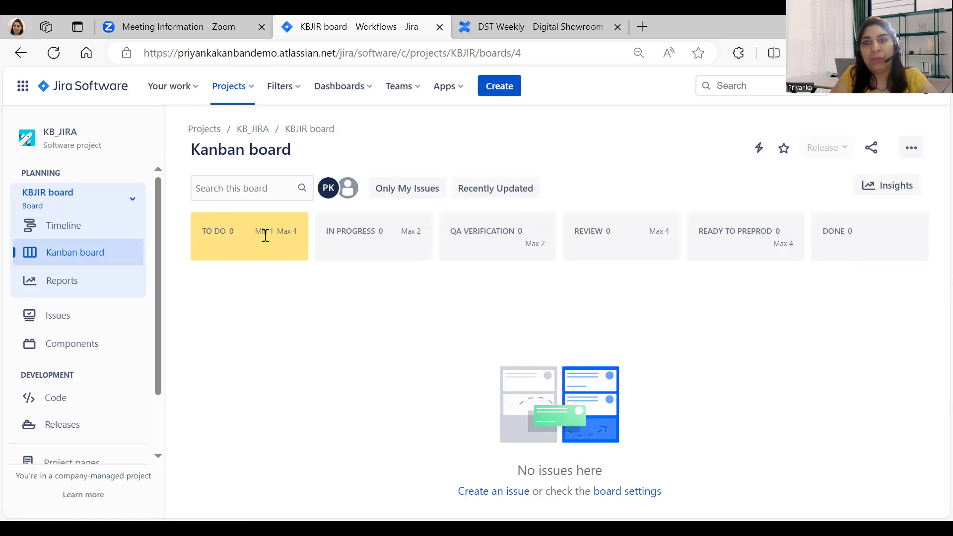
Step: Create a story named US1 in the KB_JIRA project with To Do status
click(501, 87)
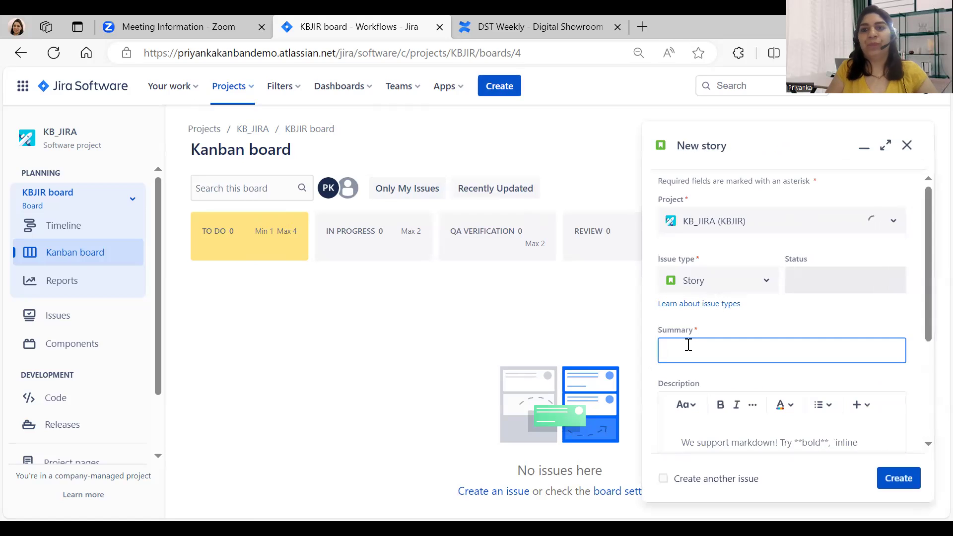
text(US1)
click(692, 399)
scroll(924, 328, down, 4)
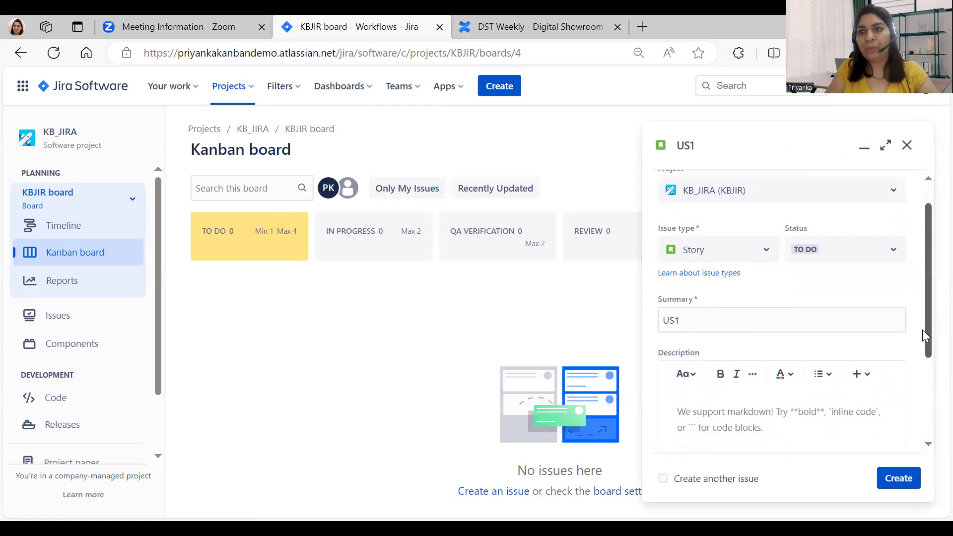
click(906, 145)
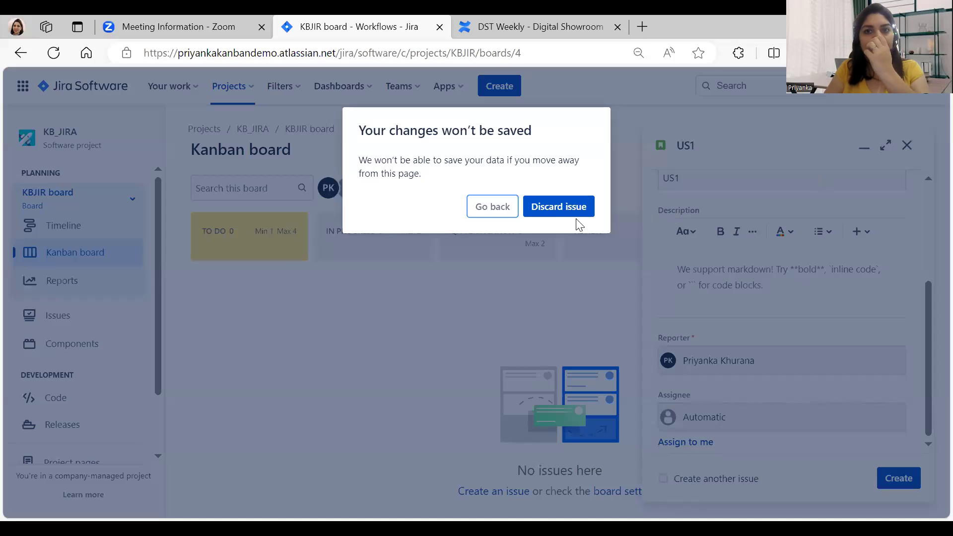
click(489, 207)
drag(928, 297, 924, 324)
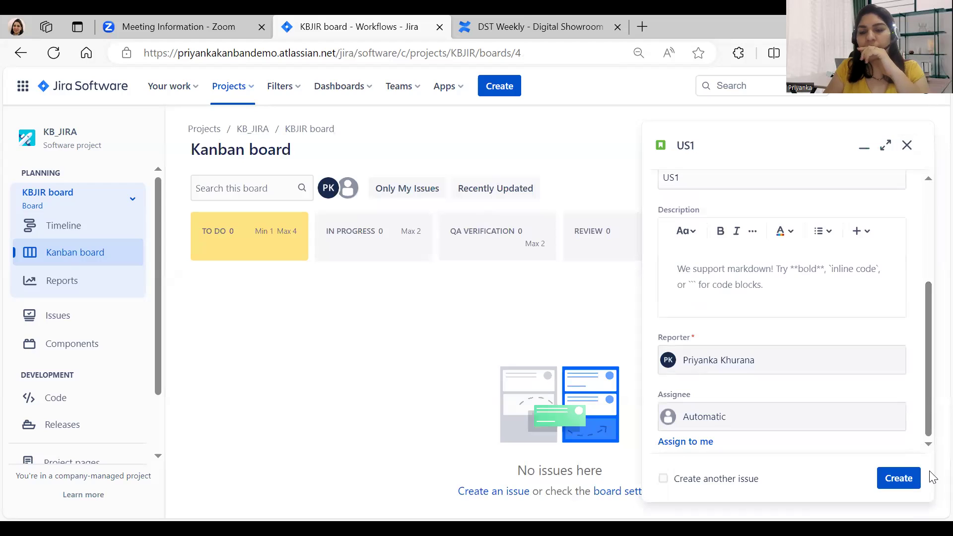
click(899, 478)
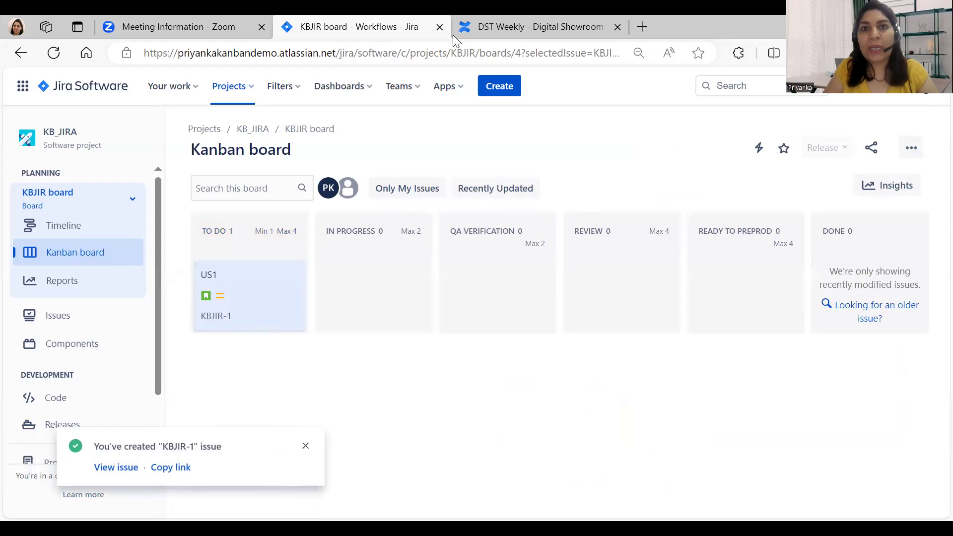
Step: Create two more stories named US2 and US3 in the KB_JIRA project
click(499, 91)
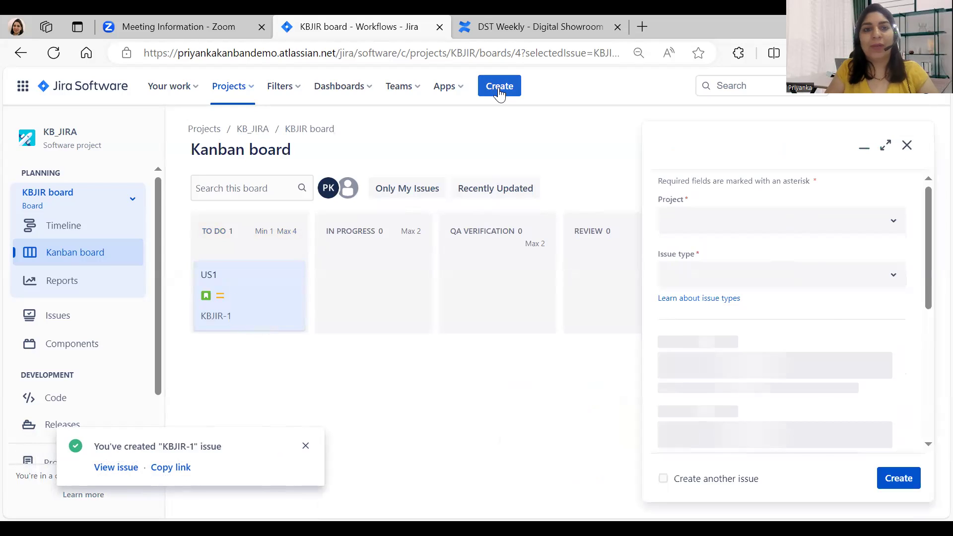
text(US2)
click(893, 479)
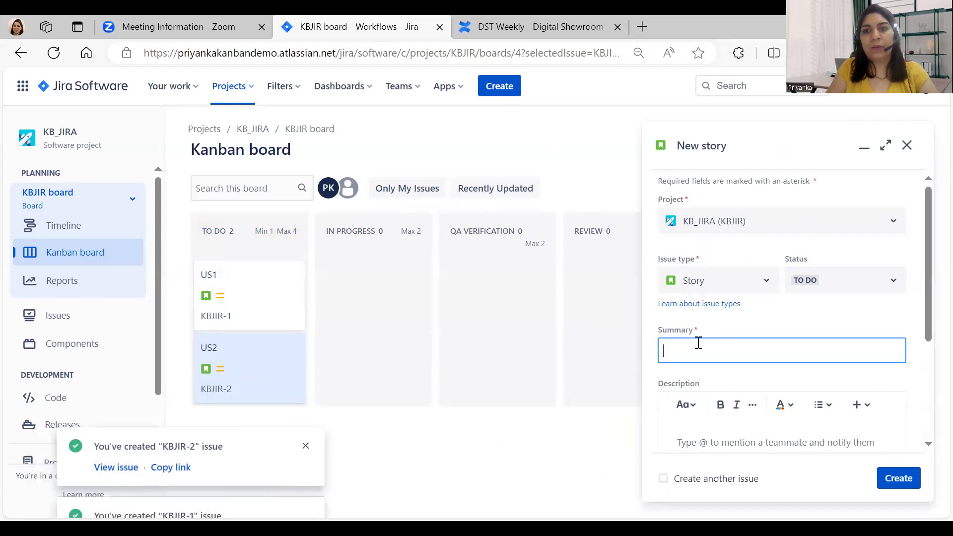
text(US3)
click(899, 479)
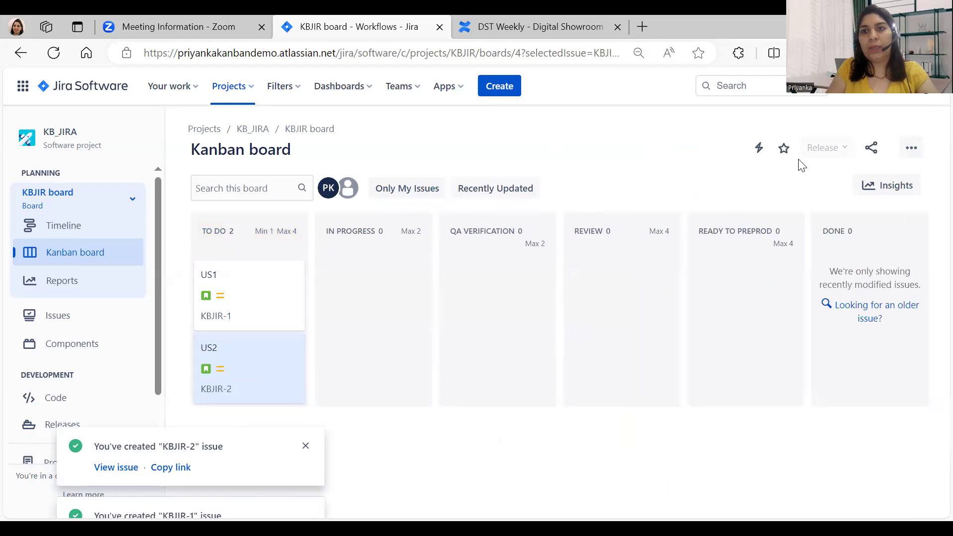
Step: Create a story named US4, making sure KB_JIRA (KBJIR) is selected as its project
click(501, 87)
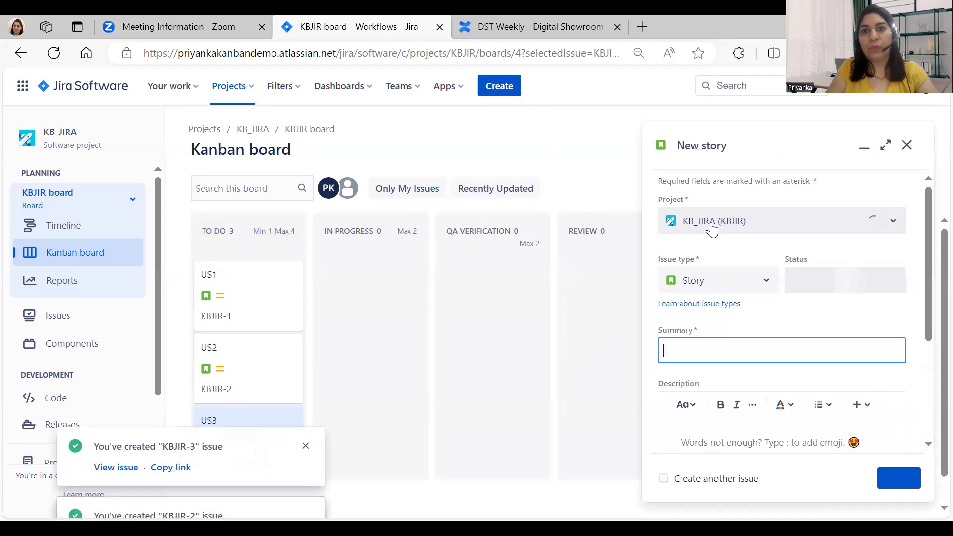
click(712, 221)
click(715, 356)
click(759, 230)
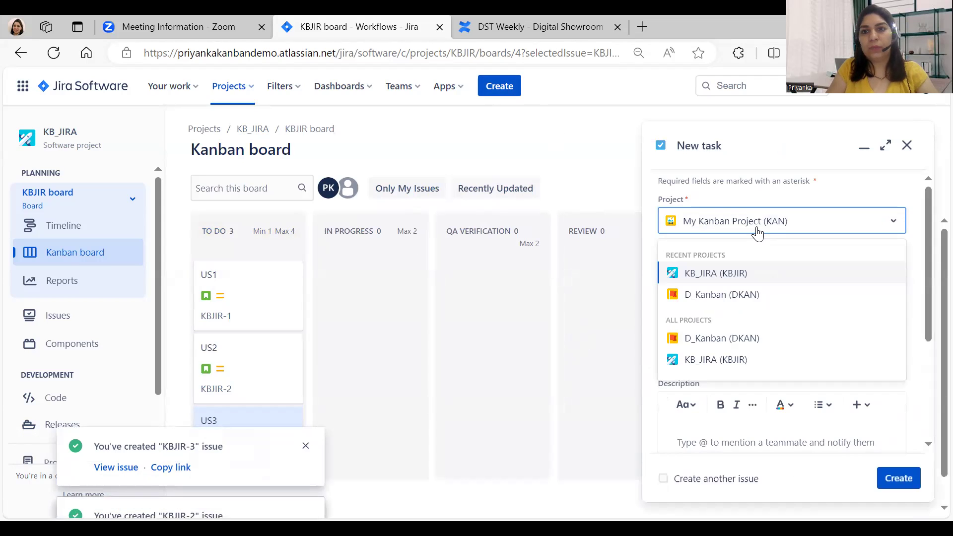
click(739, 355)
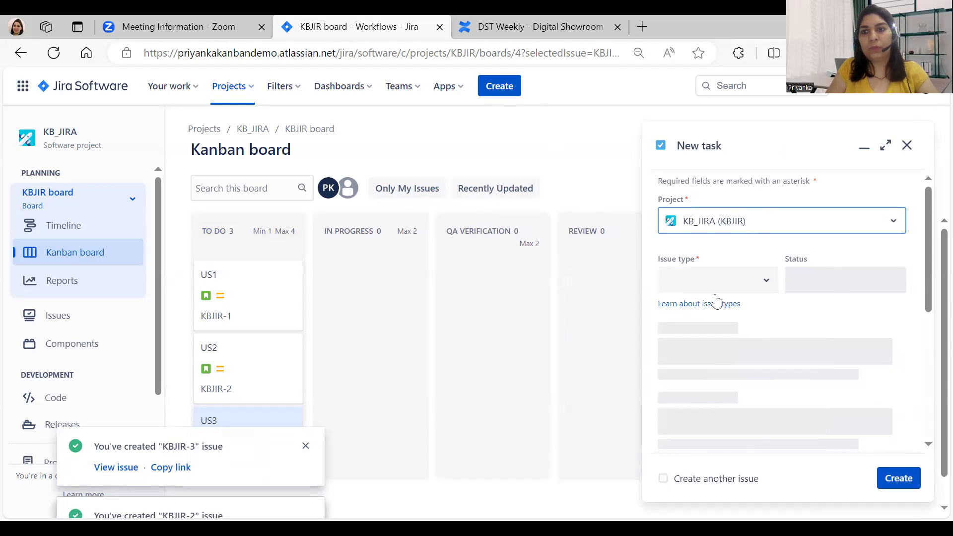
click(716, 356)
text(US4)
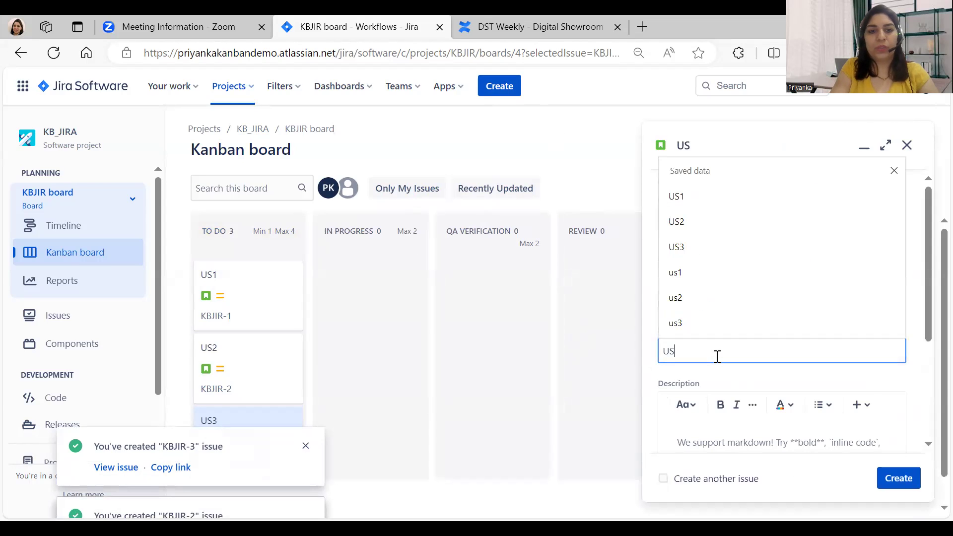
click(899, 477)
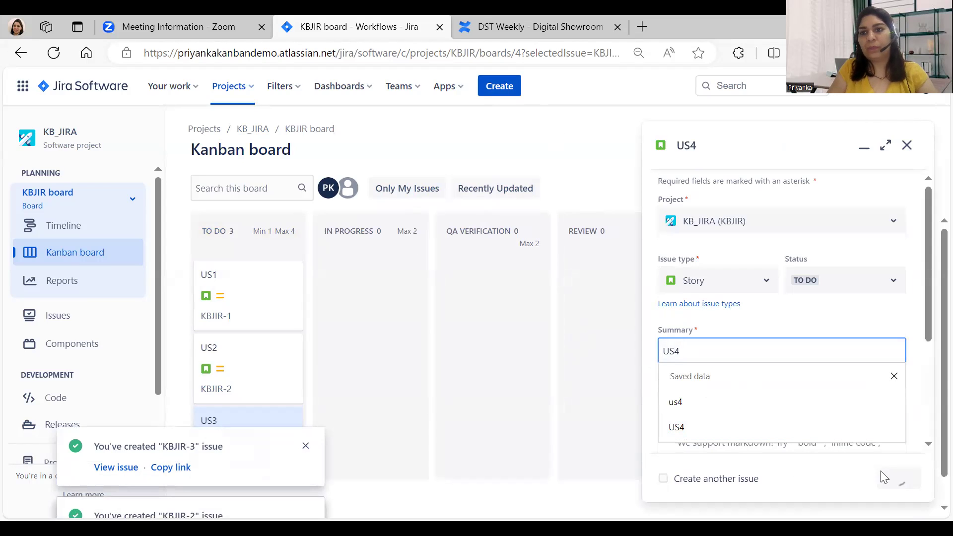
Step: Create a fifth story named US5 in the KB_JIRA project
click(501, 86)
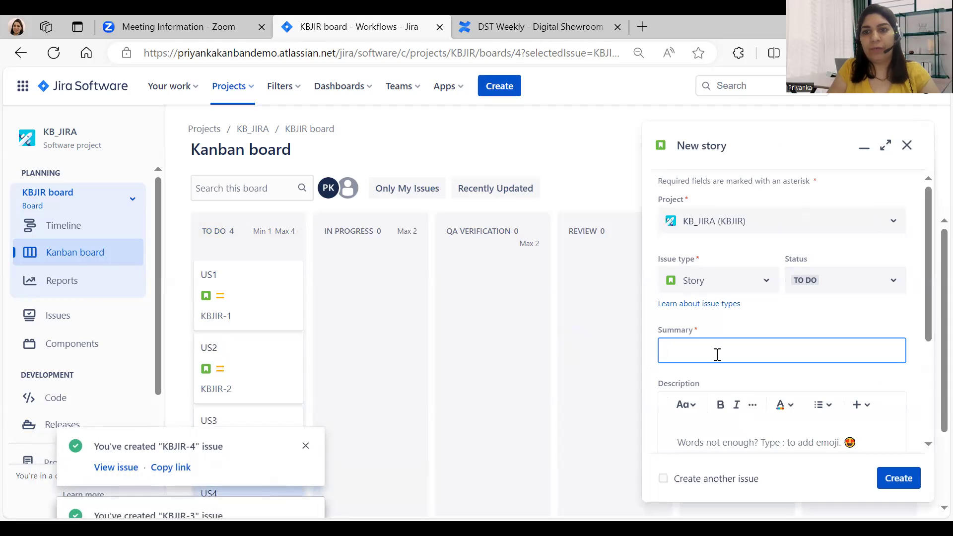
text(US)
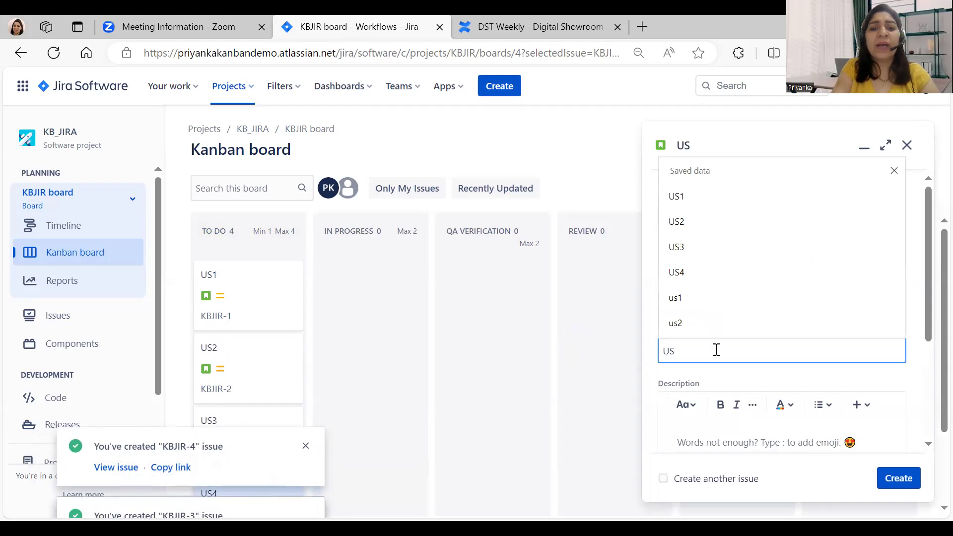
text(5)
click(916, 478)
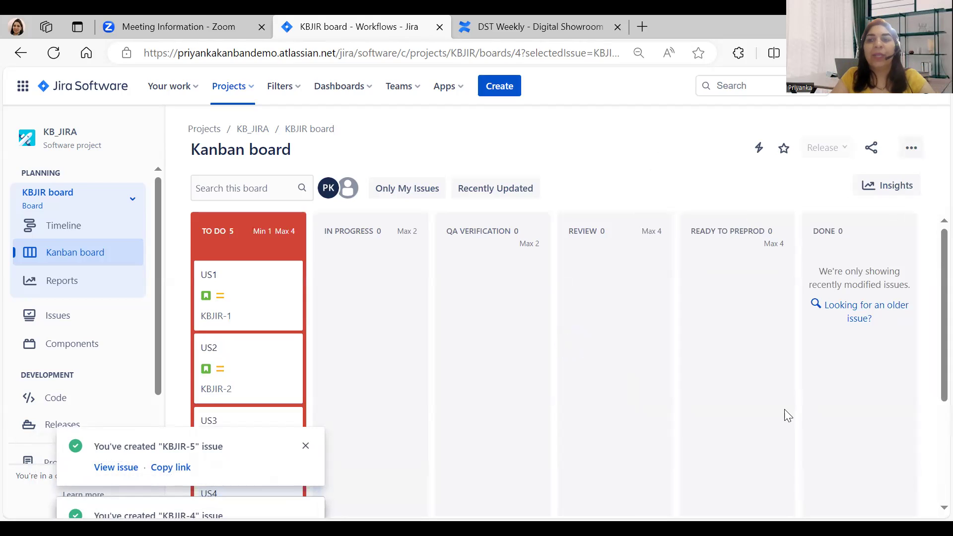
Step: Dismiss issue-creation notifications and move stories US1 and US3 from To Do to In Progress
scroll(932, 271, down, 1)
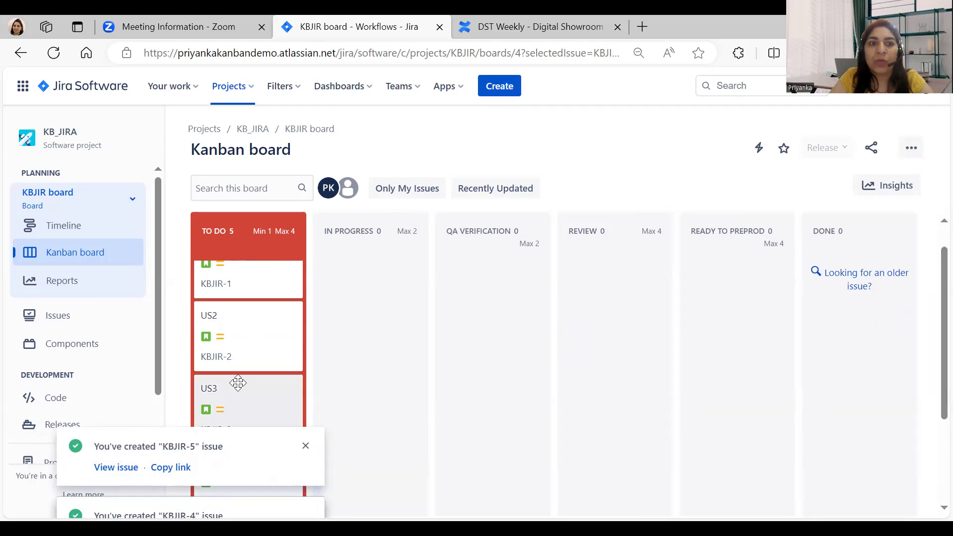
click(306, 447)
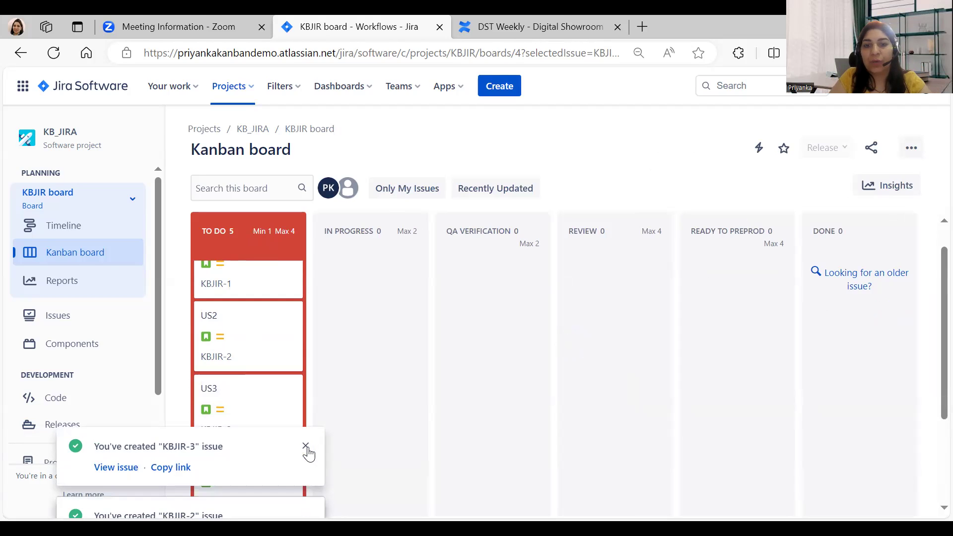
click(306, 446)
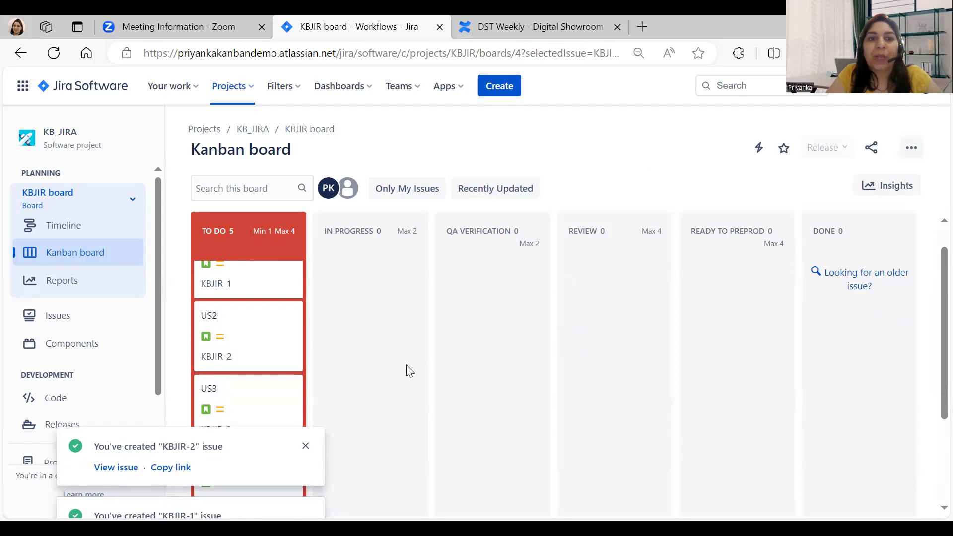
drag(253, 274, 357, 296)
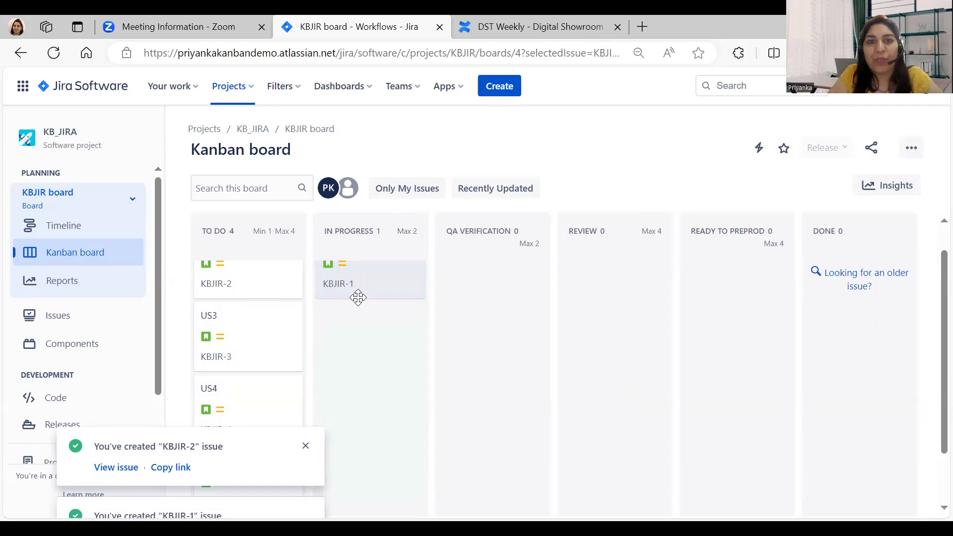
drag(253, 323, 366, 336)
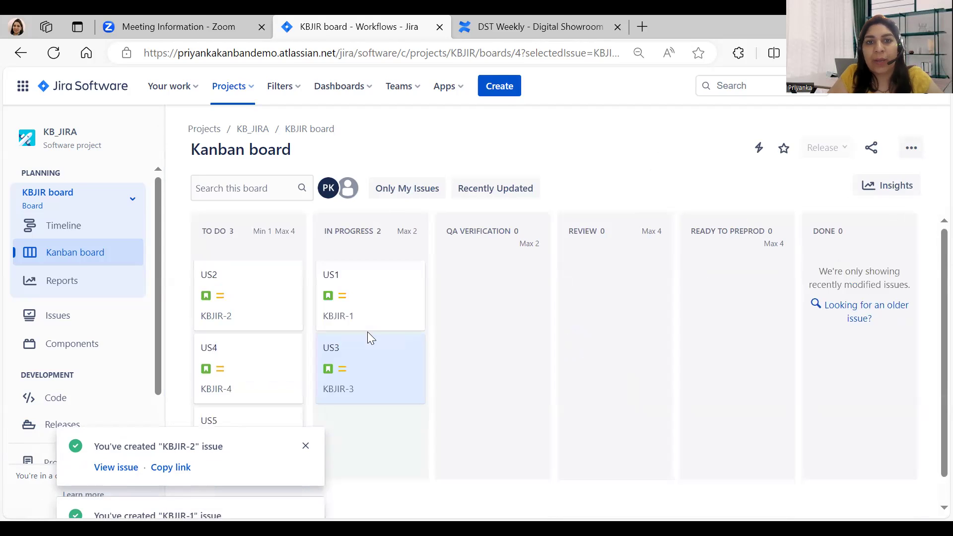
Step: Try to move US1 and US3 from In Progress to QA verification, and move US1 to Review
drag(378, 299, 498, 310)
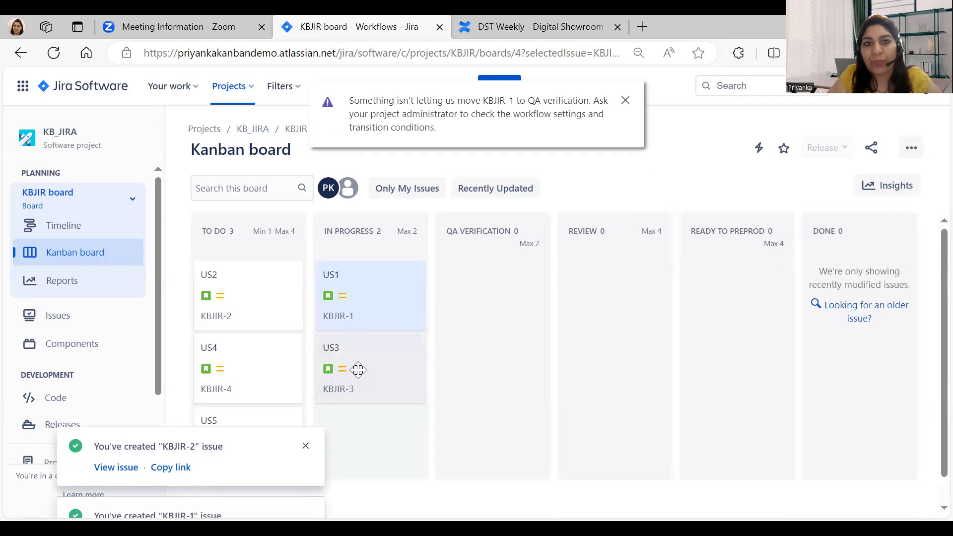
drag(406, 371, 507, 371)
drag(388, 300, 609, 291)
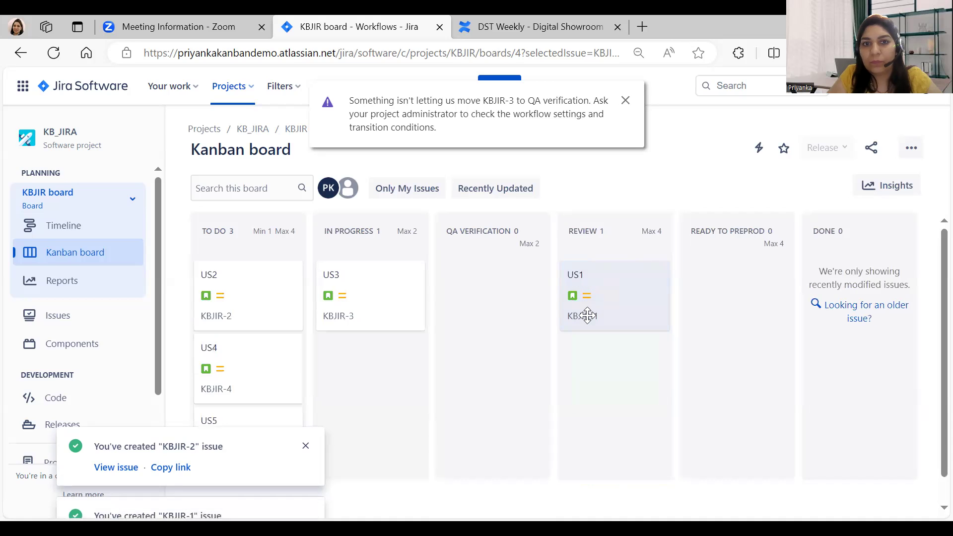
Step: Move stories US4 and US2 from To Do to In Progress to test the column's maximum limit
drag(273, 380, 379, 386)
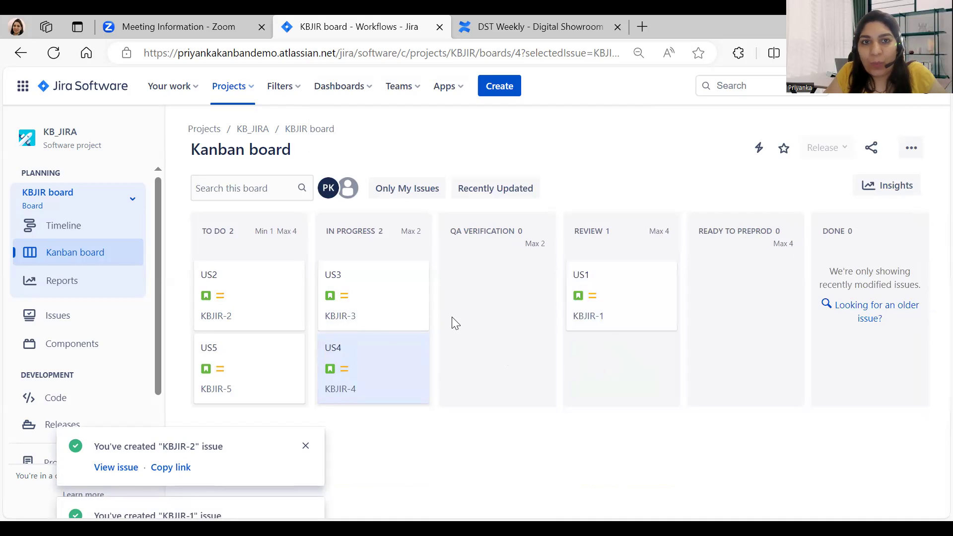
drag(287, 397, 390, 432)
drag(251, 303, 395, 366)
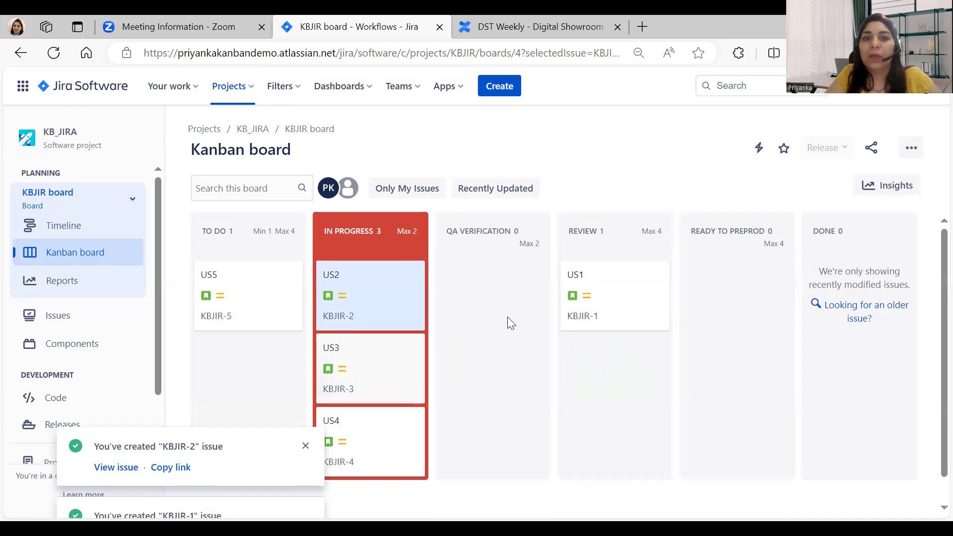
Step: Review the swimlane configuration in the board settings and return to the Kanban board
click(913, 149)
click(819, 183)
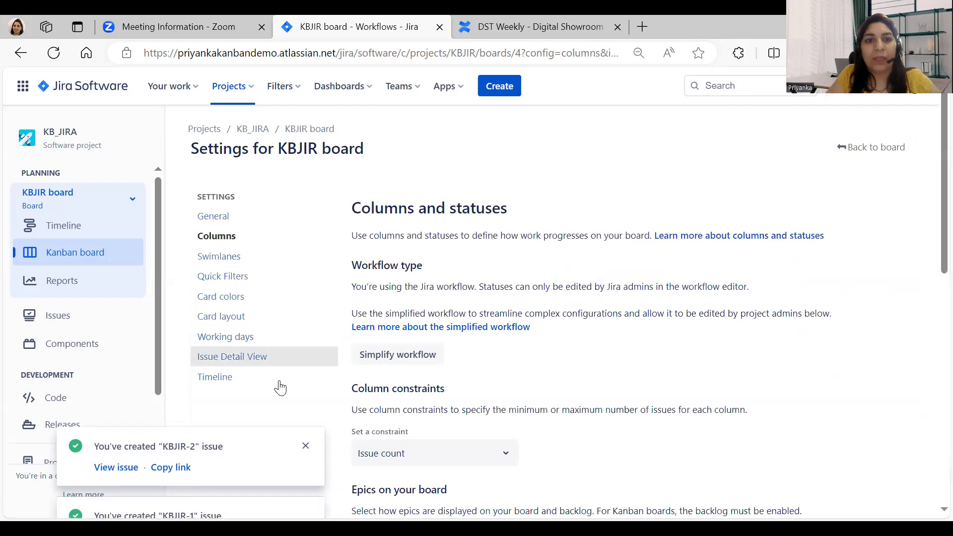
click(305, 446)
click(220, 257)
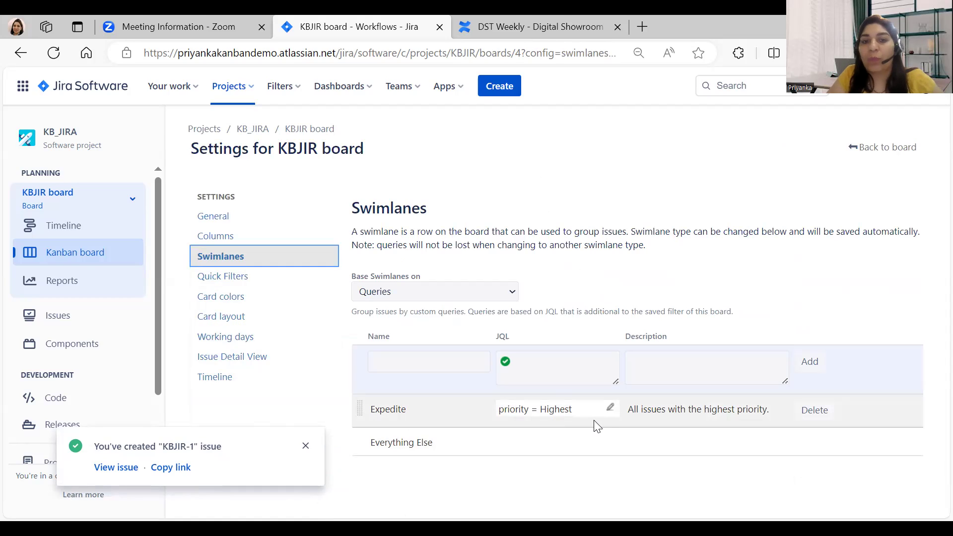
click(866, 155)
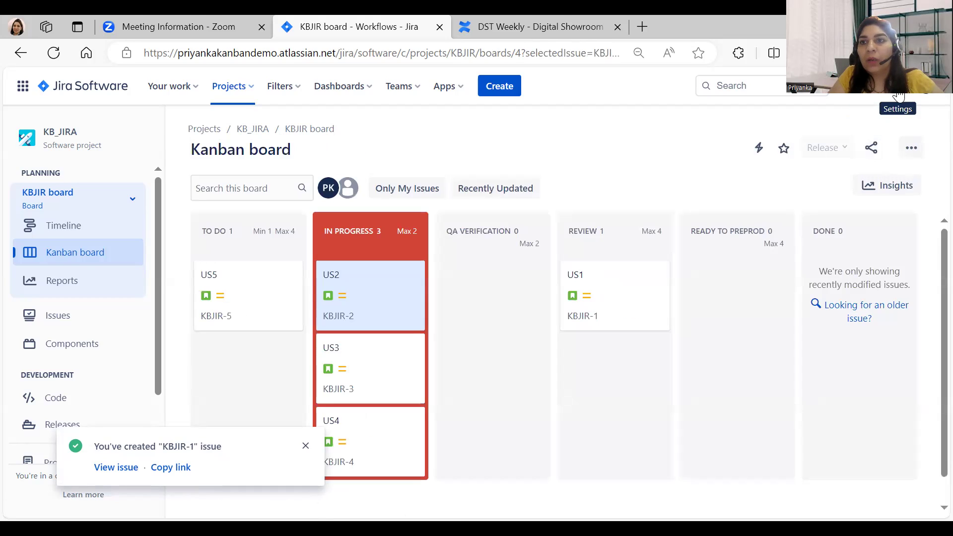
Step: Open Jira's administration settings for issues and look through the available configuration categories
click(899, 94)
drag(899, 144, 903, 229)
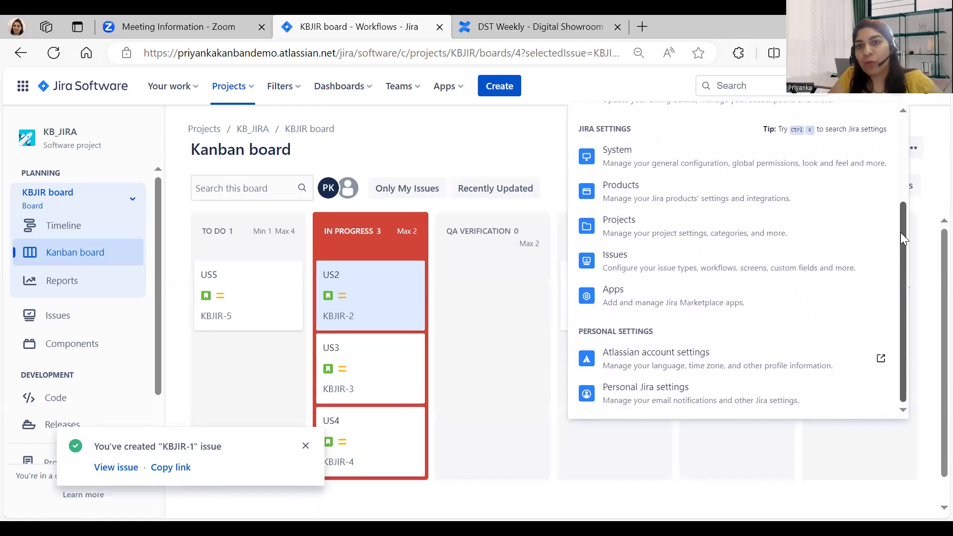
click(698, 256)
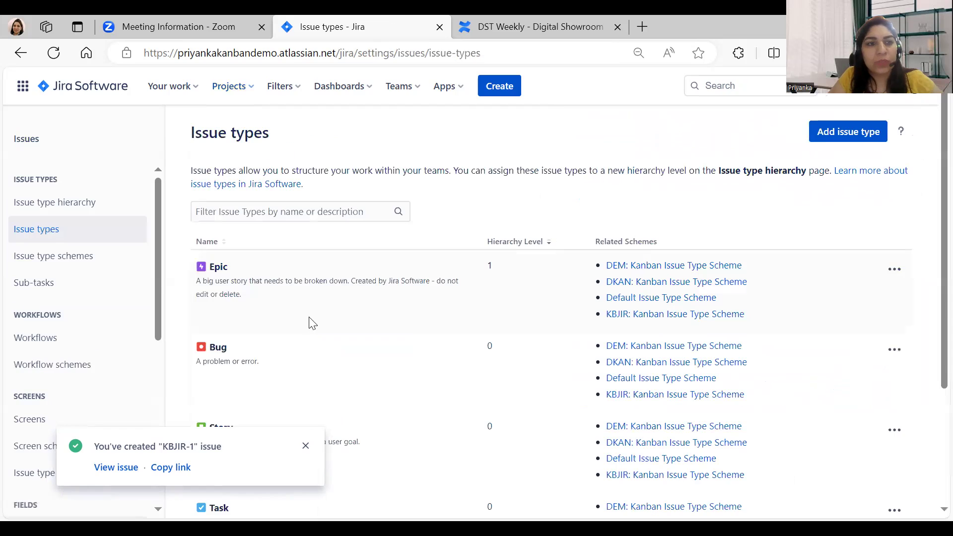
click(304, 447)
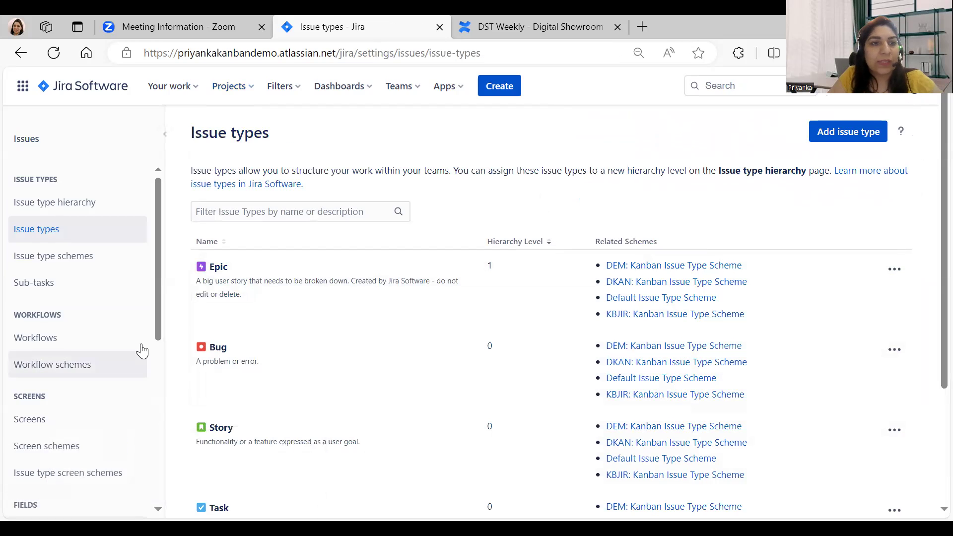
drag(156, 307, 154, 402)
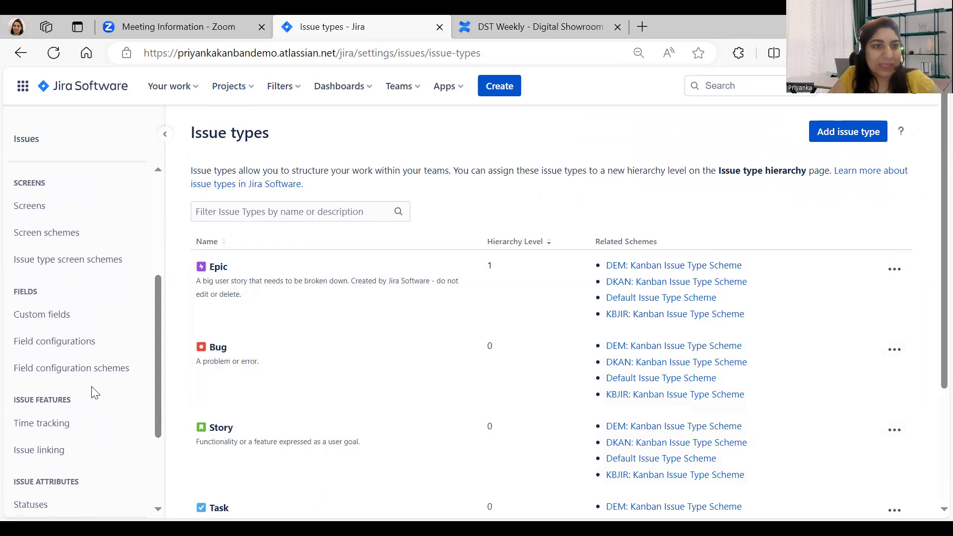
Step: Search the existing custom fields for SWLA
click(44, 320)
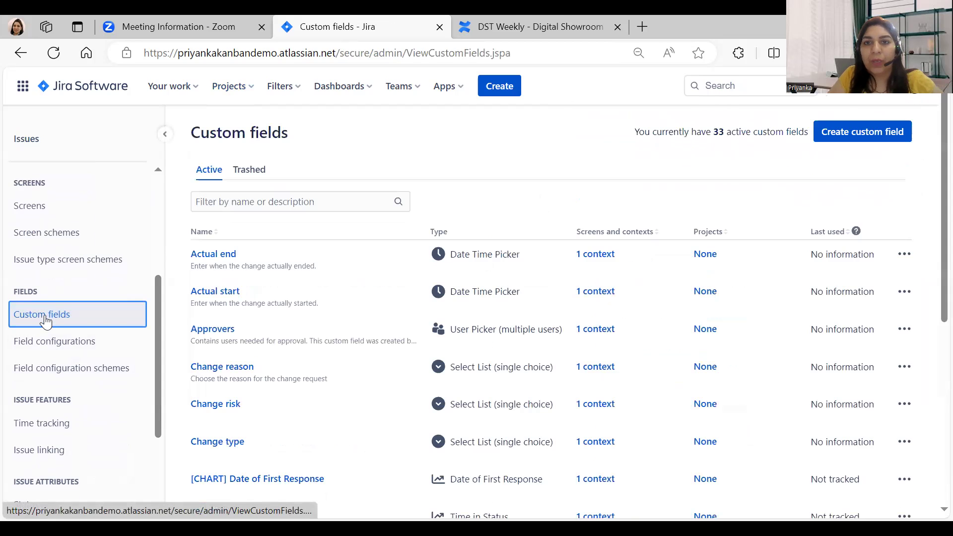
click(311, 200)
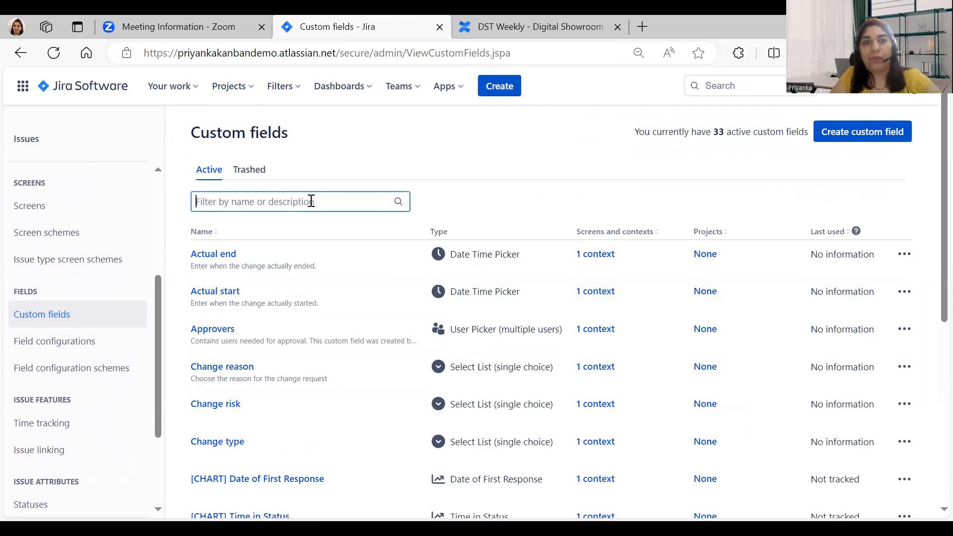
text(SWLA)
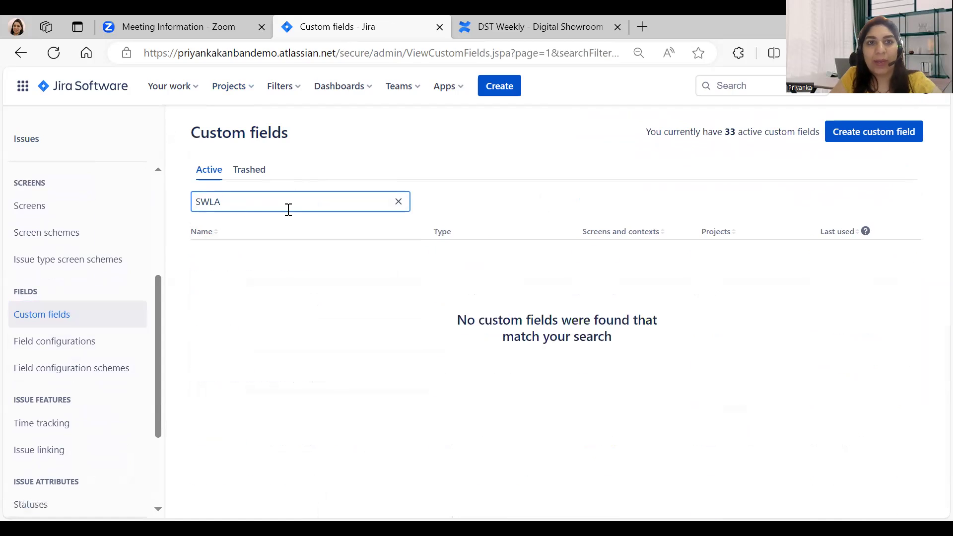
Step: Start a new custom field of type Select List (multiple choices) and name it SWLA
click(869, 138)
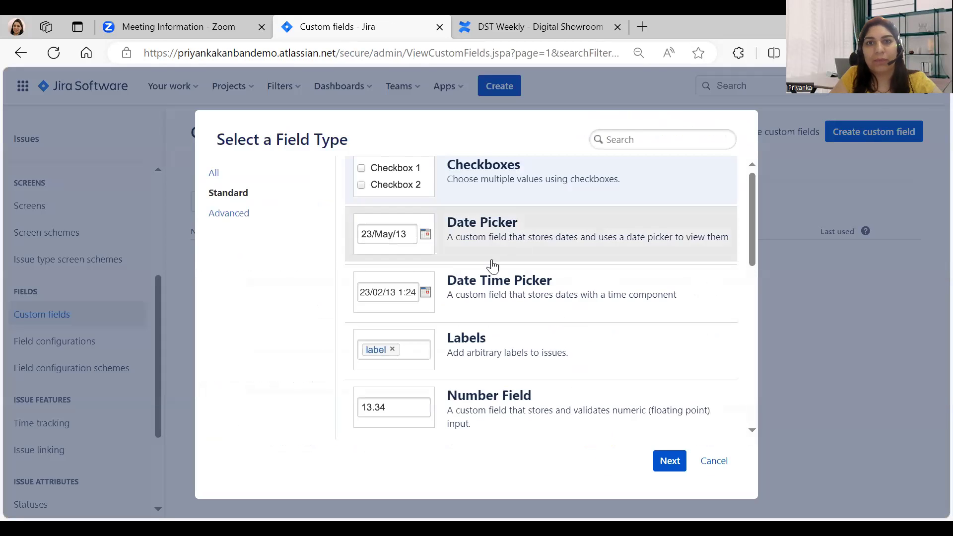
drag(749, 209, 731, 323)
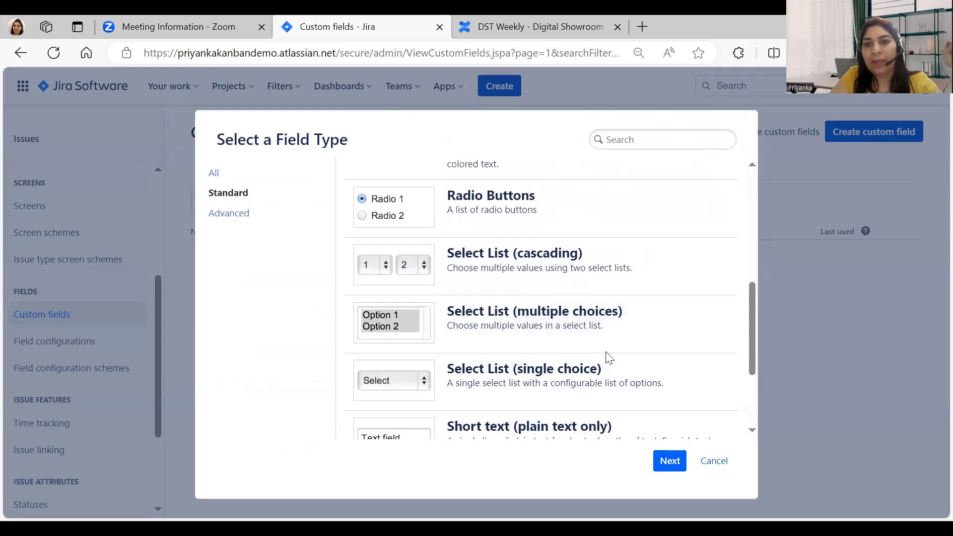
click(603, 332)
click(668, 472)
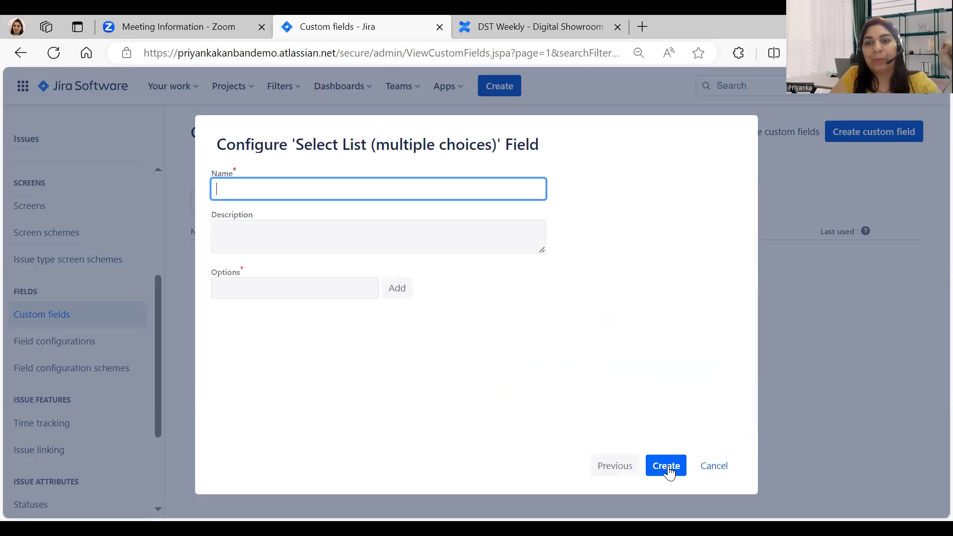
text(S)
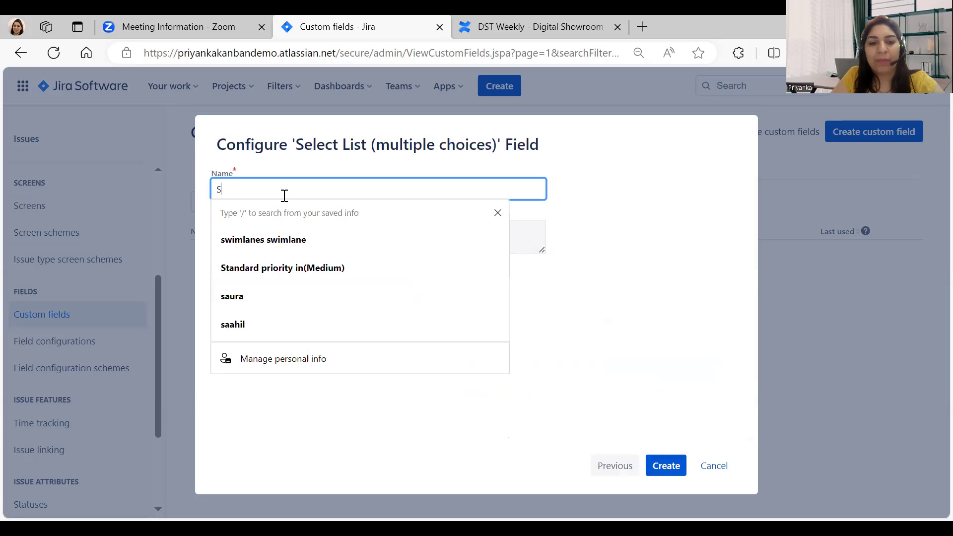
text(WLA)
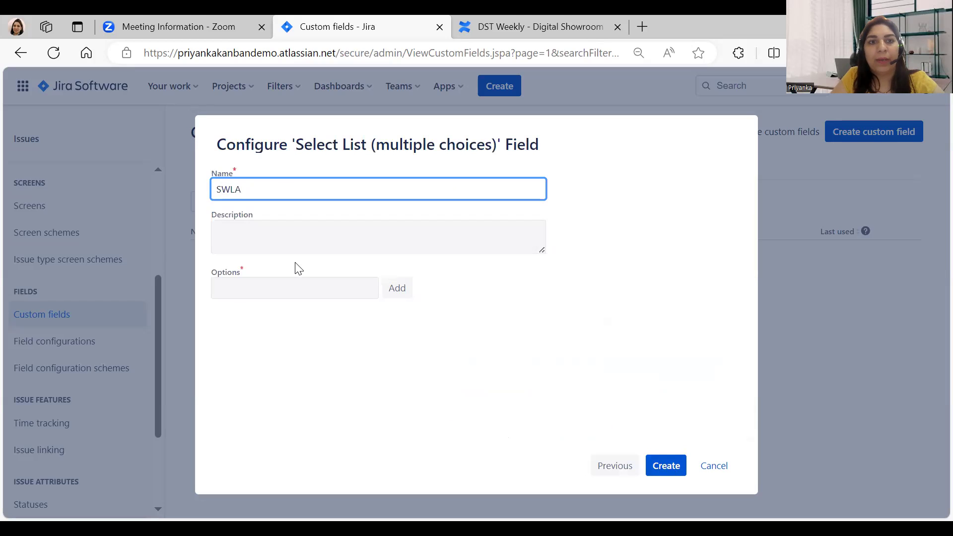
Step: Add the options Standard, Expedite, Timebound and Intangile to the SWLA field and create it
click(330, 294)
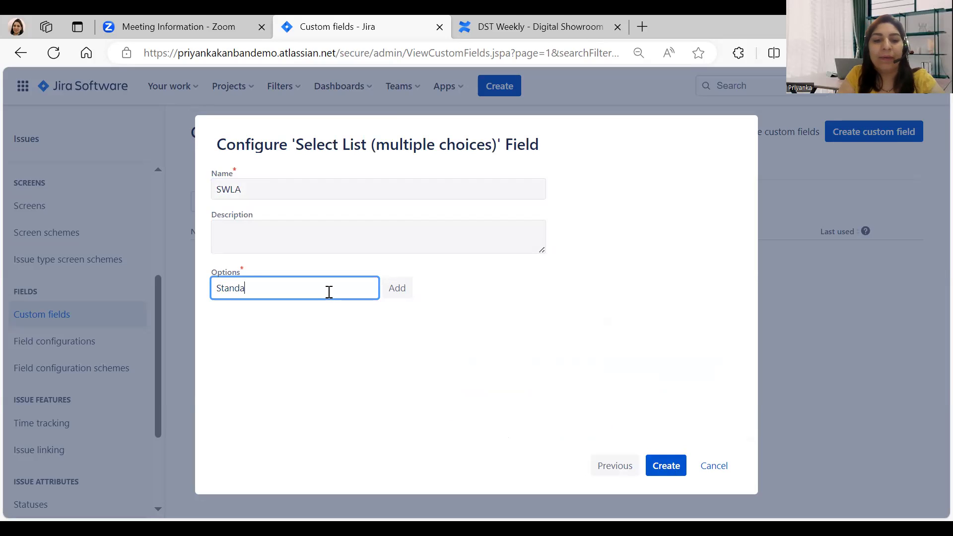
click(407, 296)
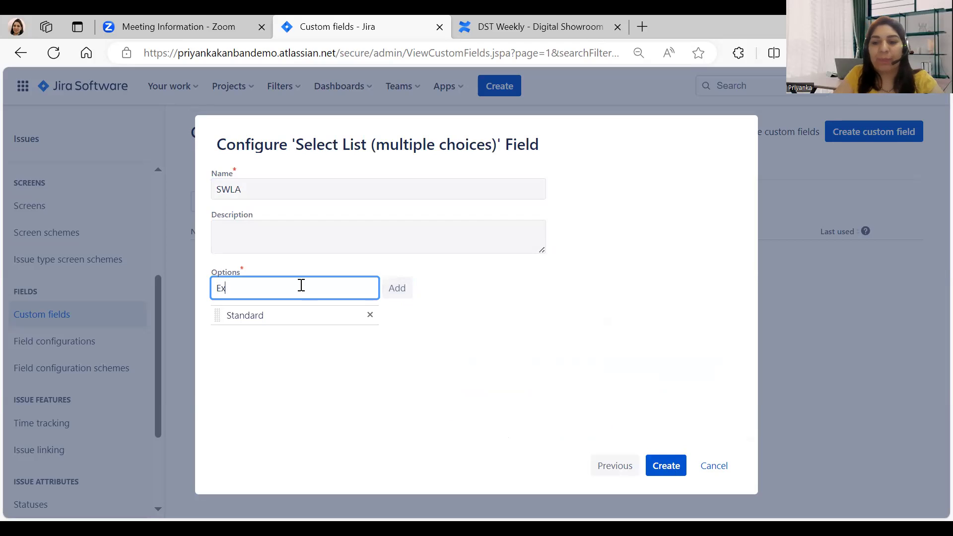
click(403, 298)
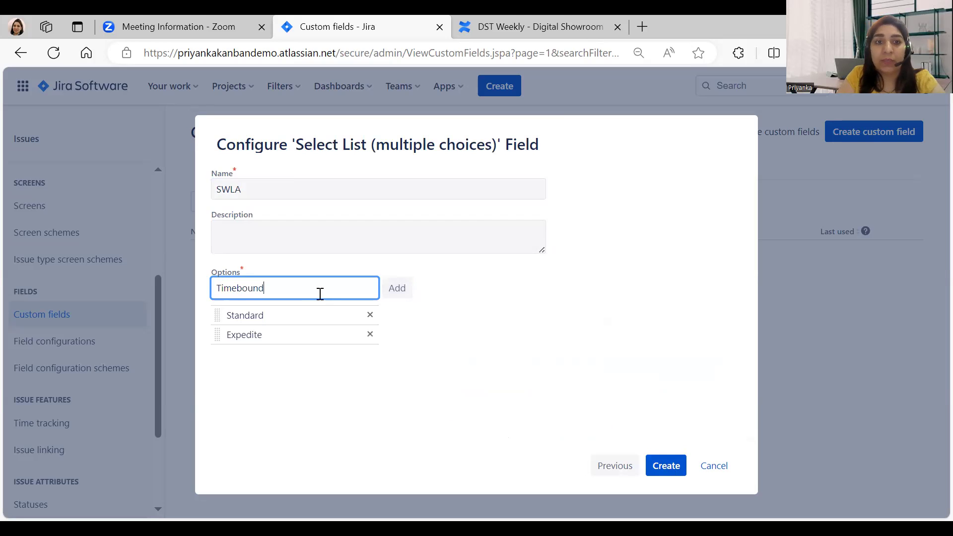
click(404, 294)
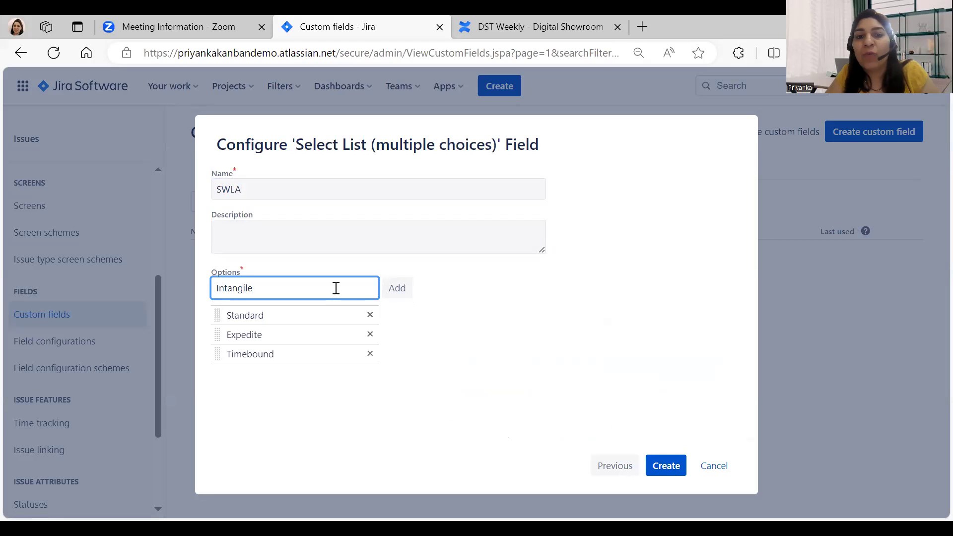
click(397, 292)
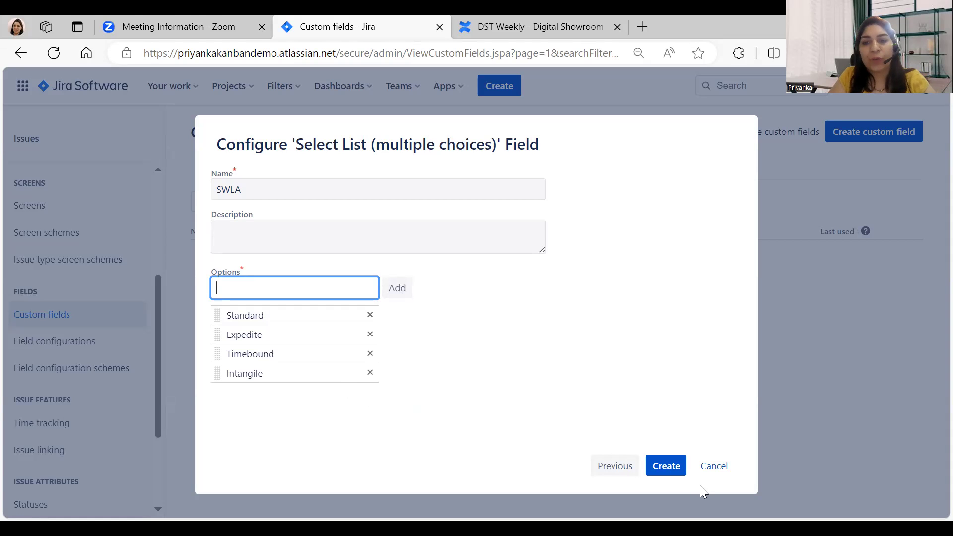
click(670, 468)
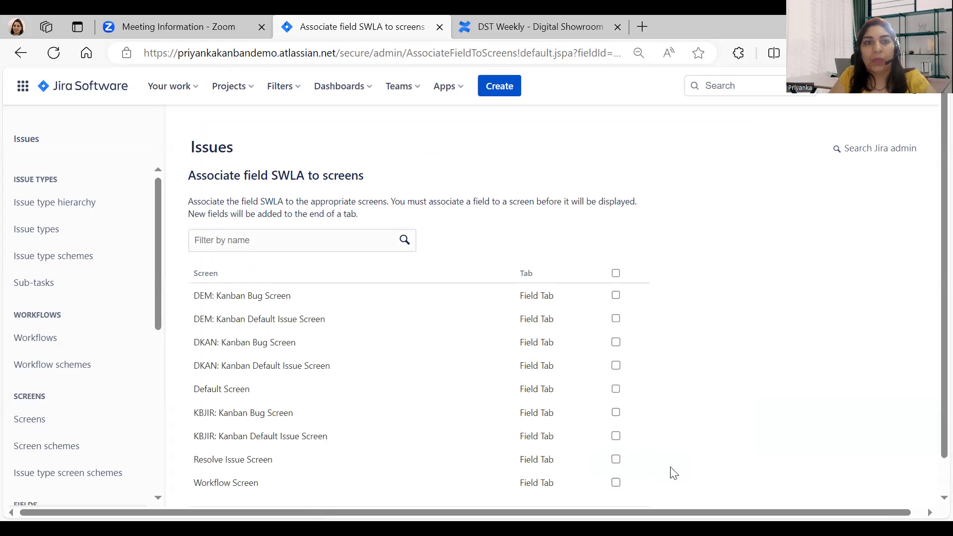
text(sw)
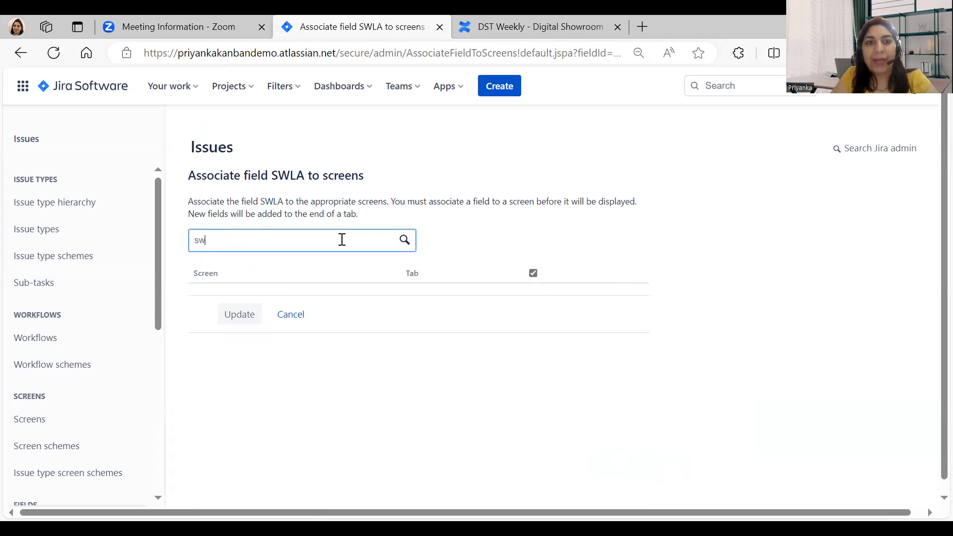
click(300, 314)
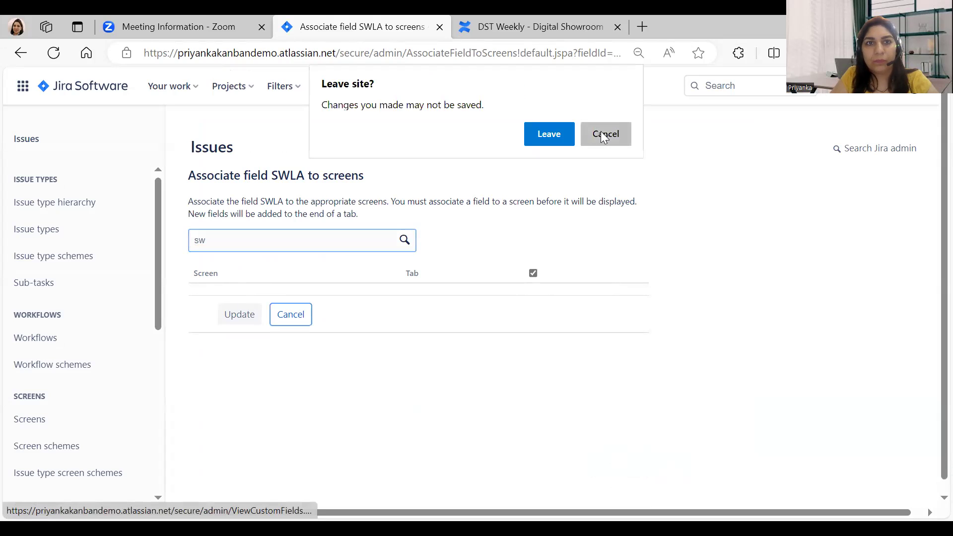
click(606, 134)
click(230, 248)
key(BackSpace)
key(BackSpace)
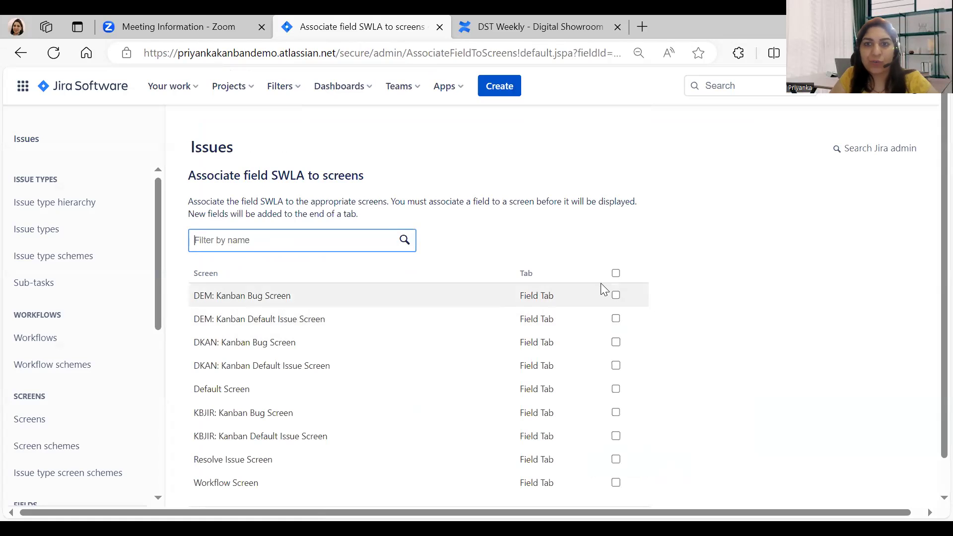
Step: Associate the SWLA field with all listed screens and save the association
click(615, 274)
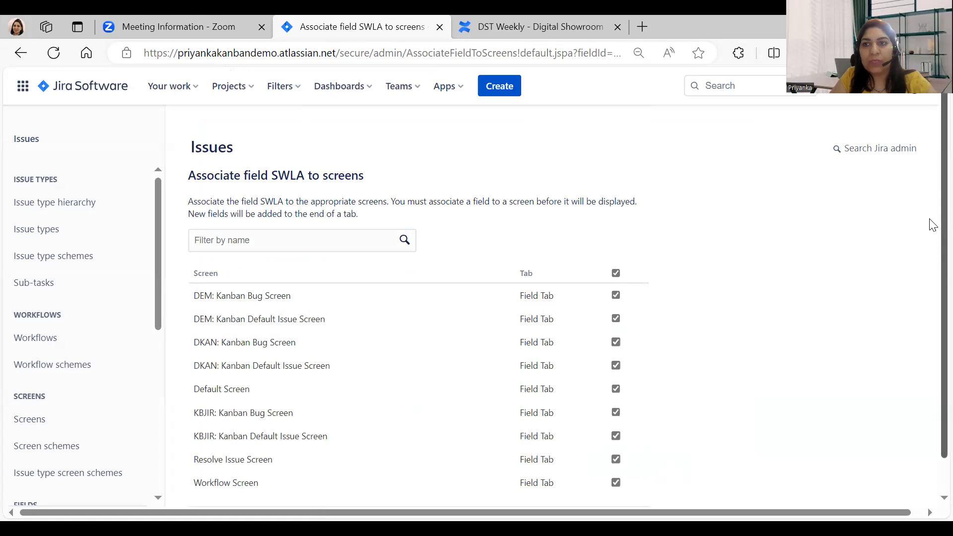
scroll(930, 298, down, 1)
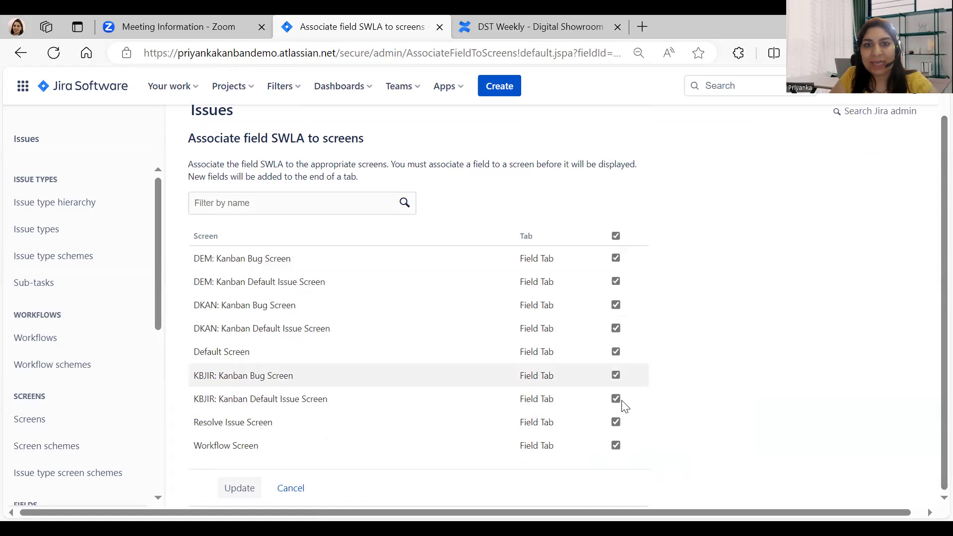
click(232, 493)
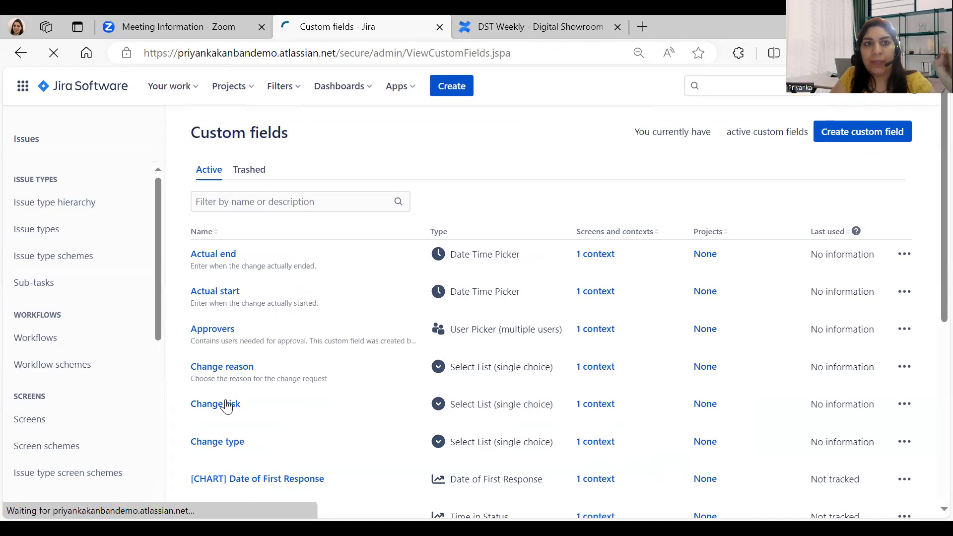
Step: Find the SWLA custom field and set its default value to Standard in its default configuration scheme
click(244, 198)
text(SW)
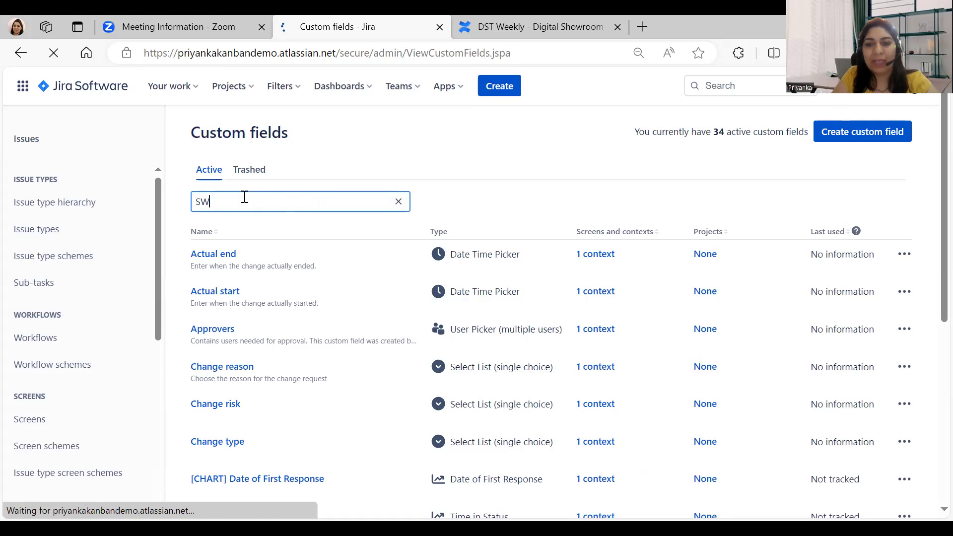
text(LA)
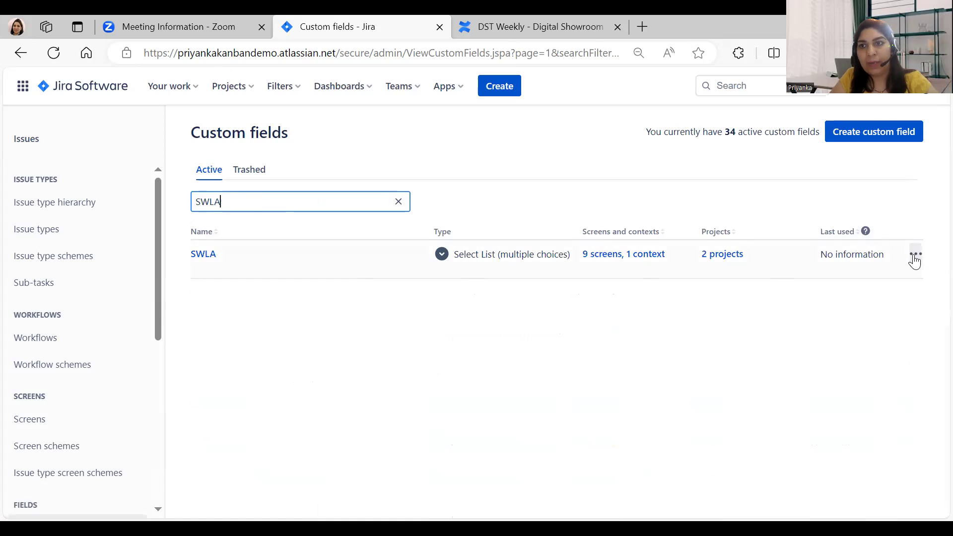
click(914, 255)
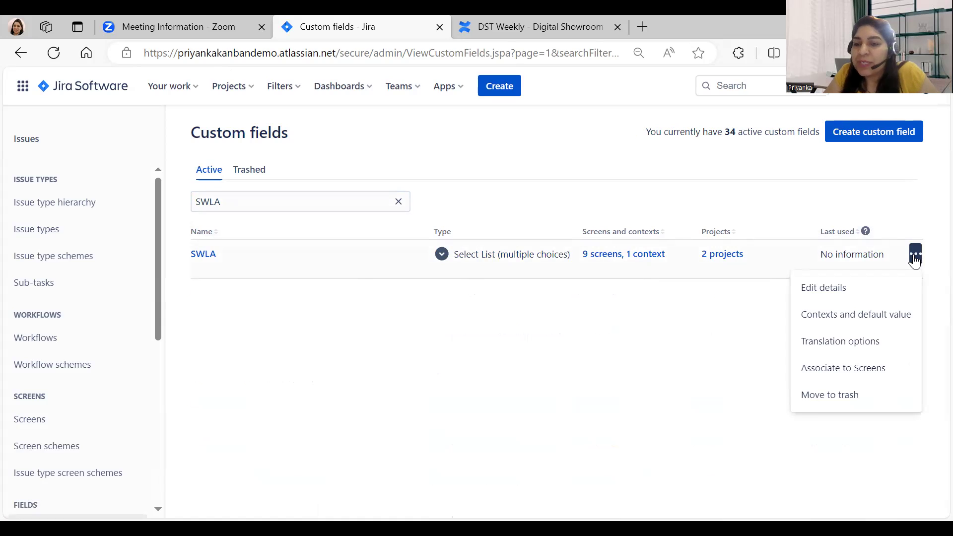
click(833, 316)
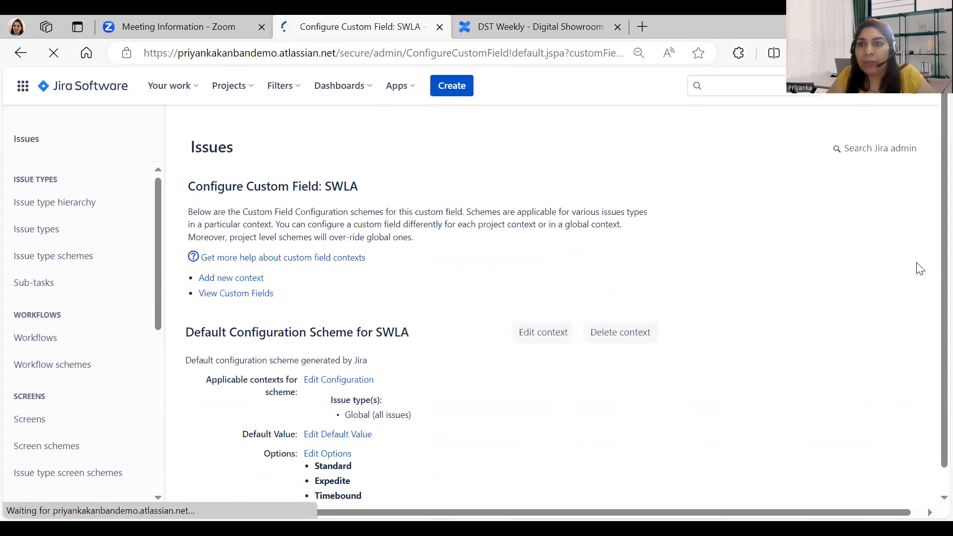
drag(930, 281, 927, 343)
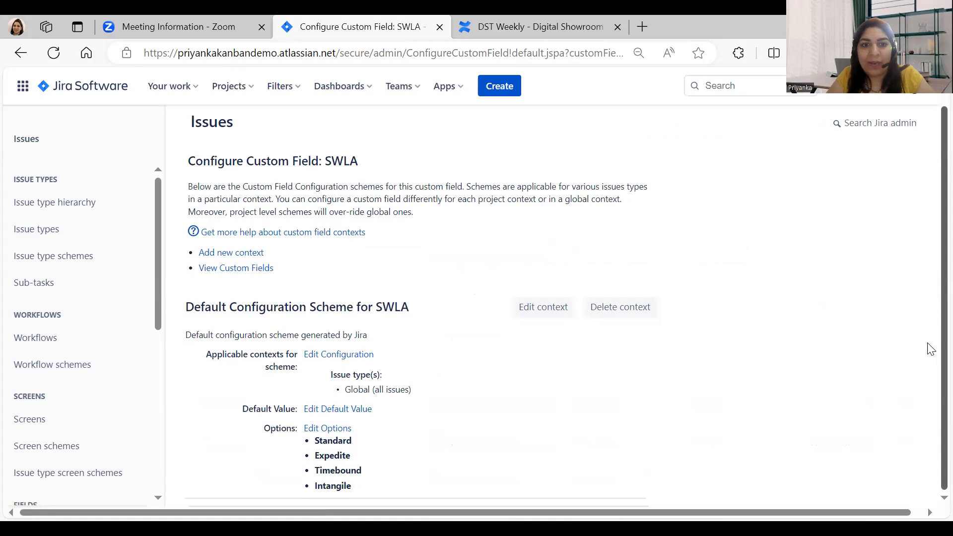
click(323, 409)
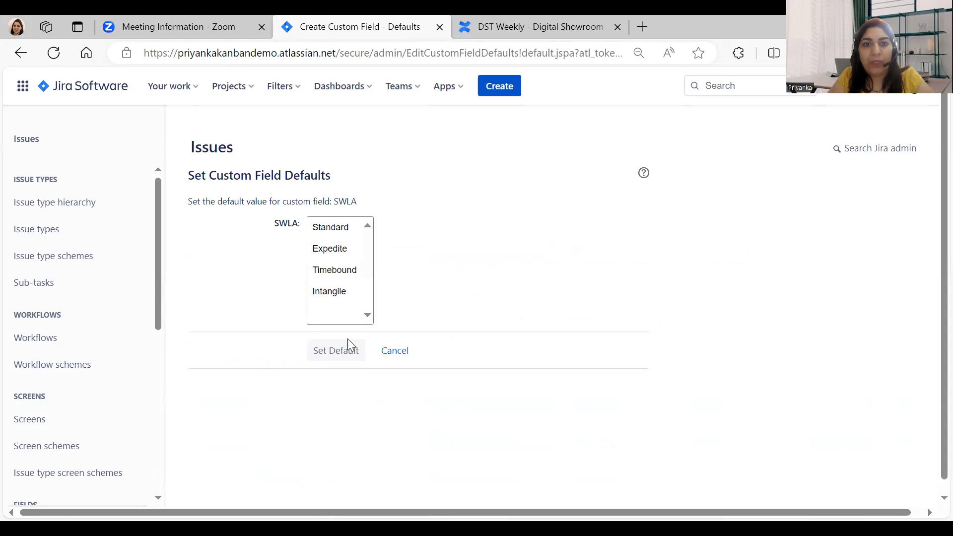
click(333, 348)
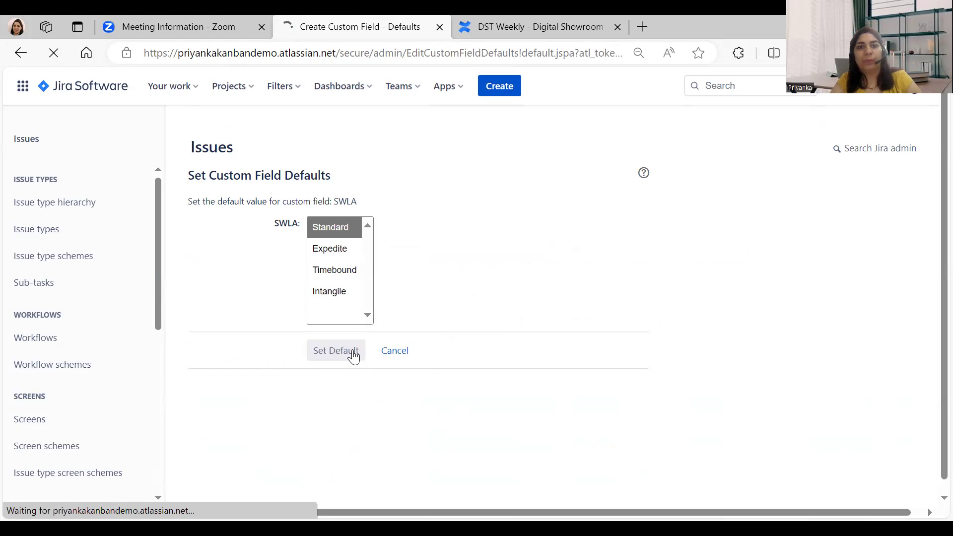
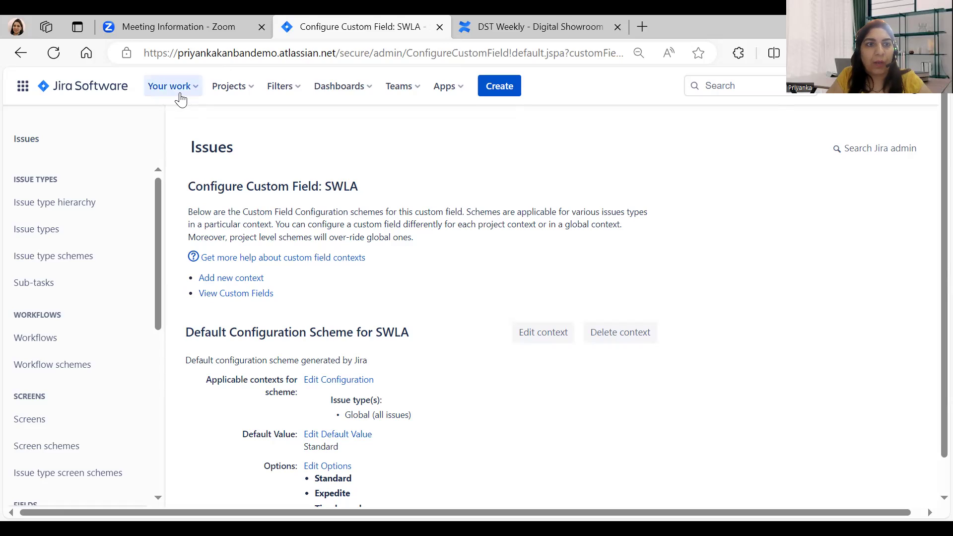
Step: Open the KB_JIRA board's settings and add the SWLA field to the general fields of its Issue Detail View
click(240, 88)
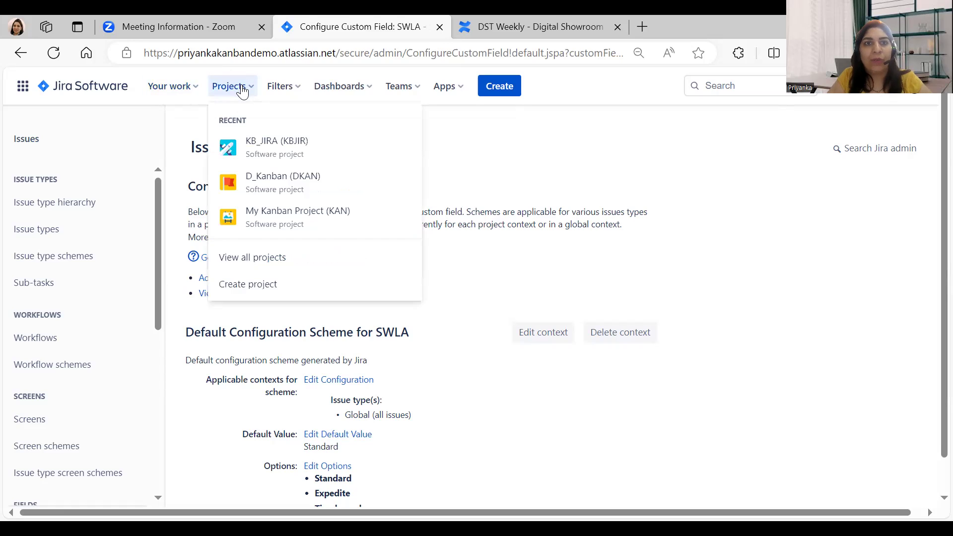
click(303, 156)
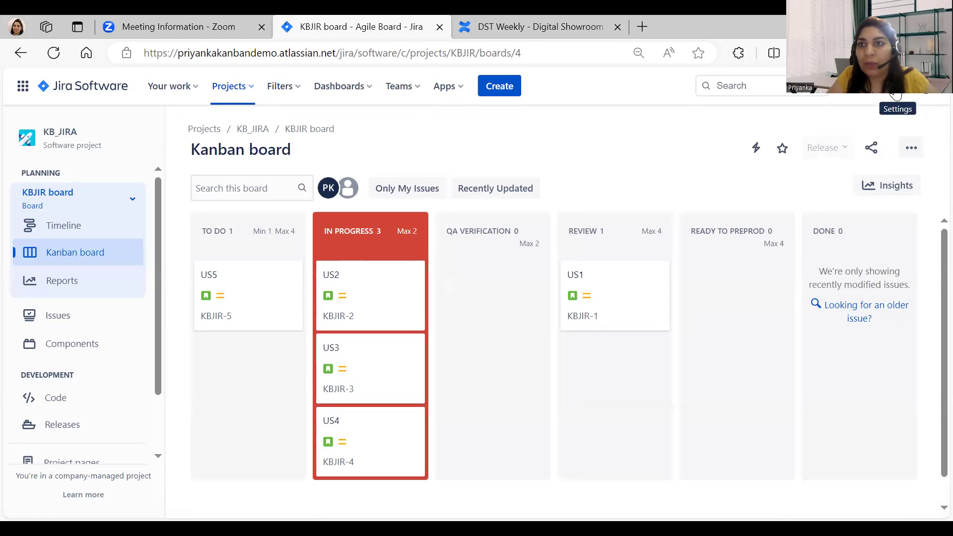
click(912, 150)
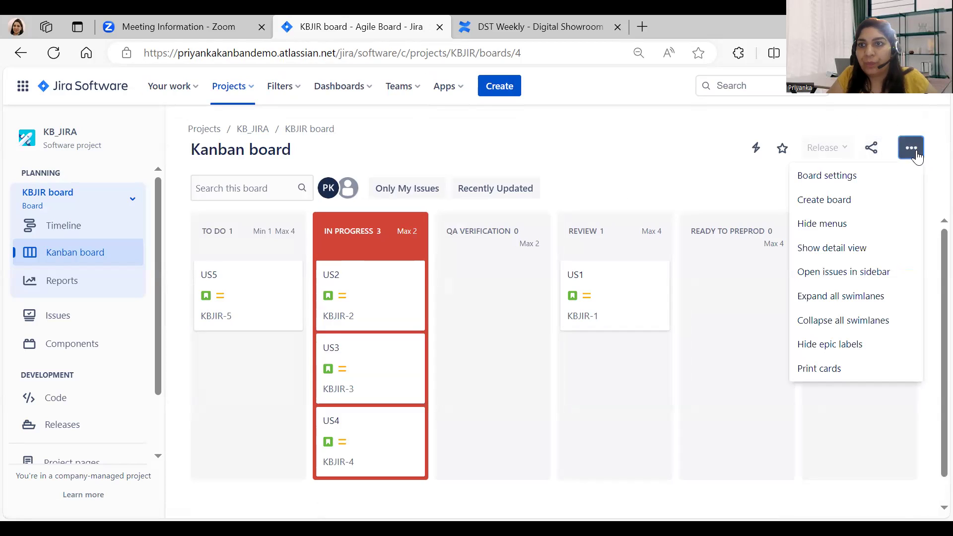
click(866, 182)
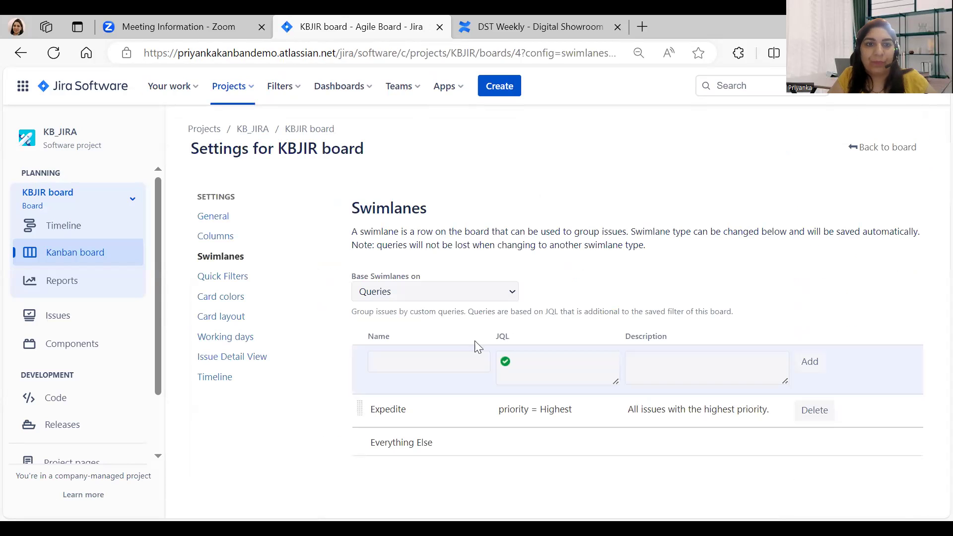
click(266, 362)
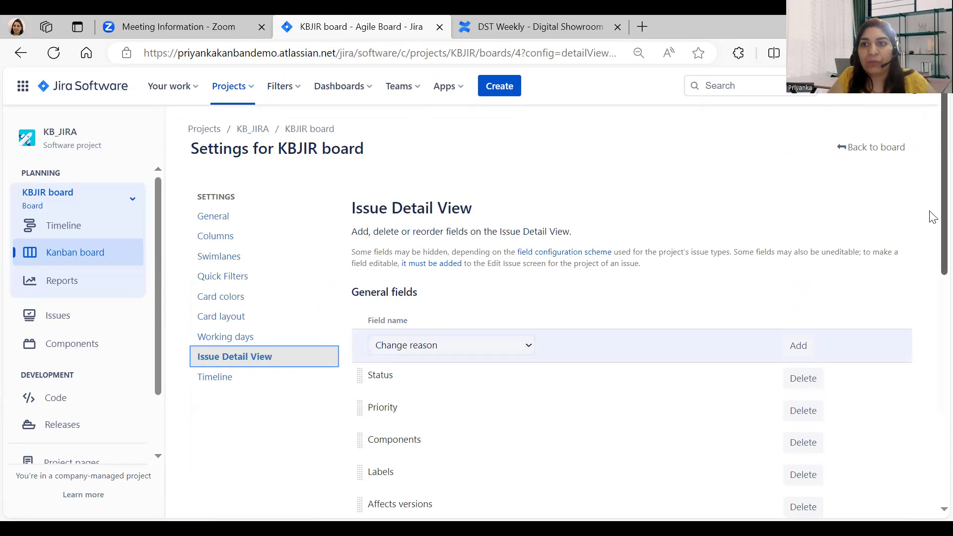
scroll(931, 248, down, 3)
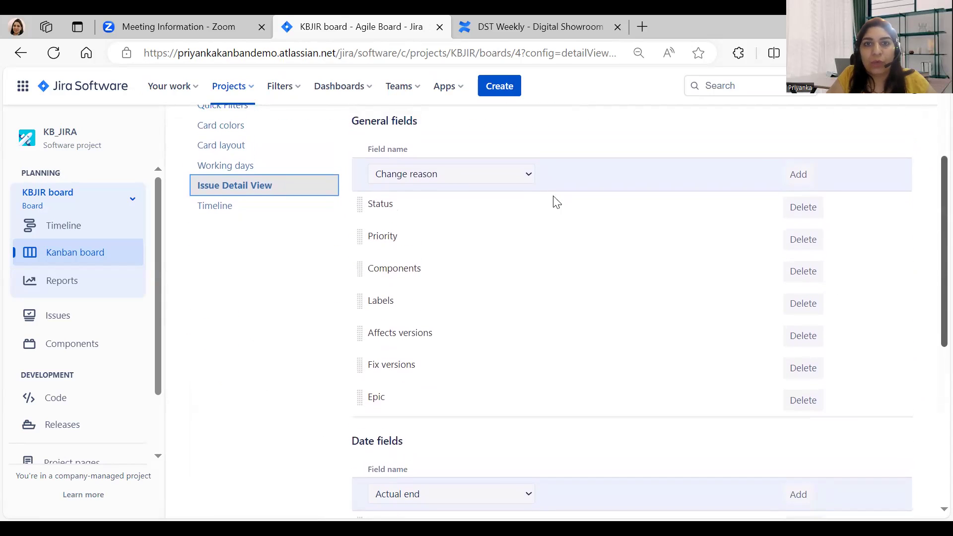
click(509, 176)
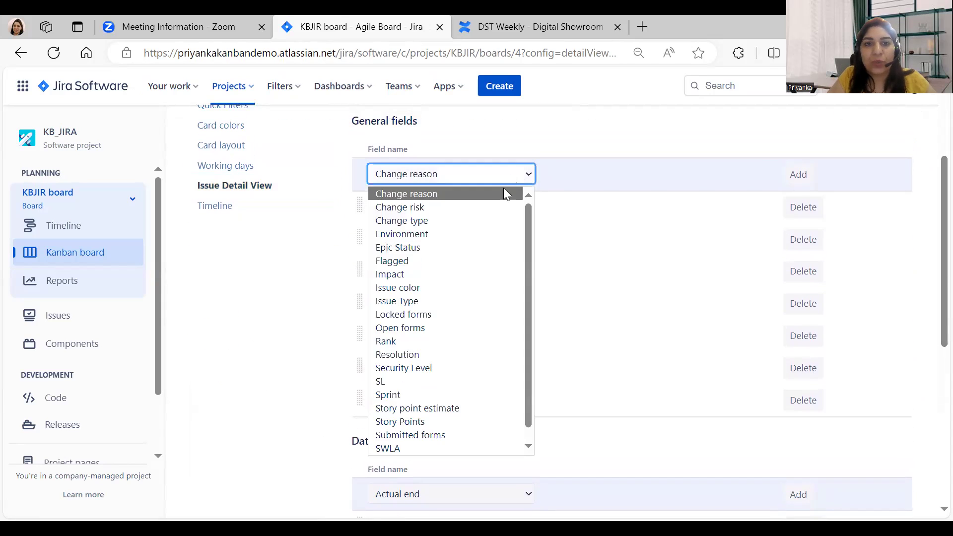
click(451, 448)
click(798, 175)
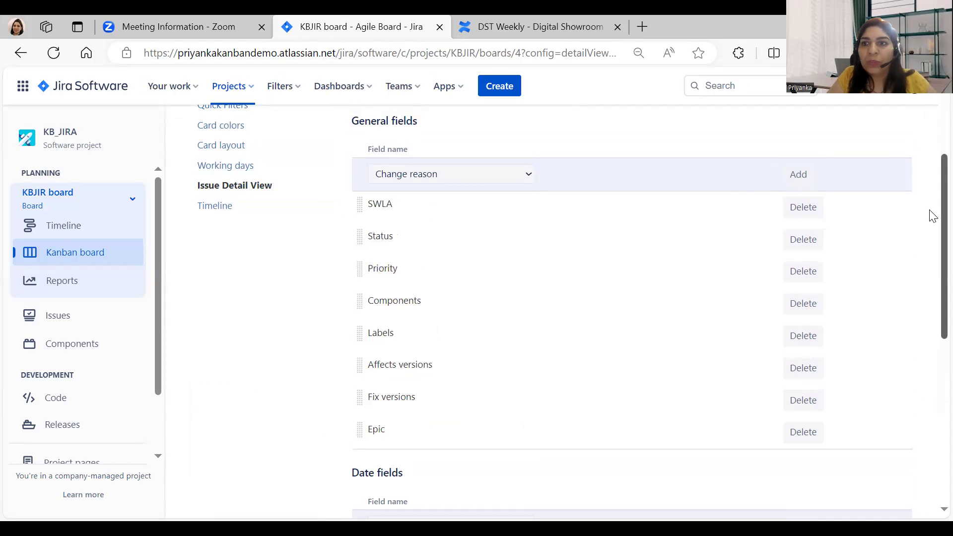
scroll(931, 204, up, 1)
scroll(931, 188, up, 2)
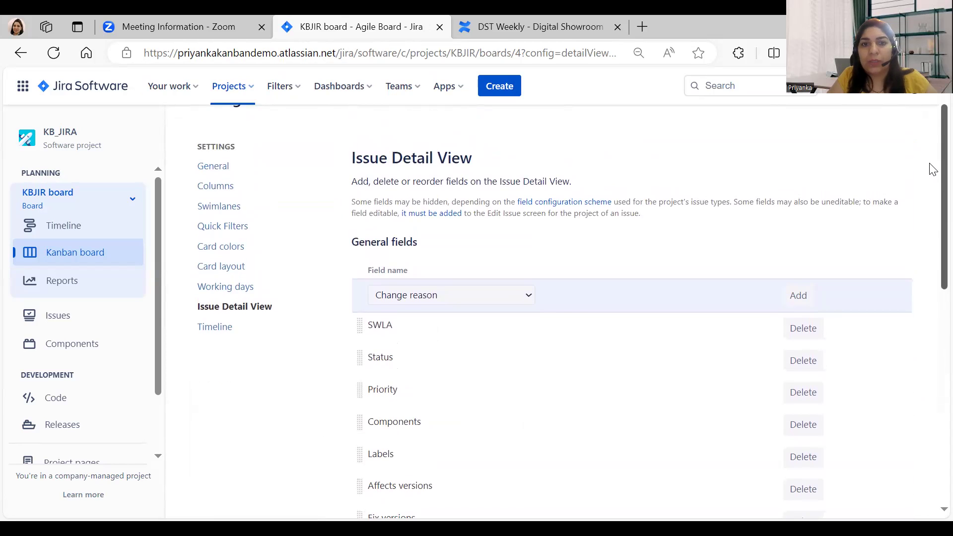
scroll(932, 168, up, 1)
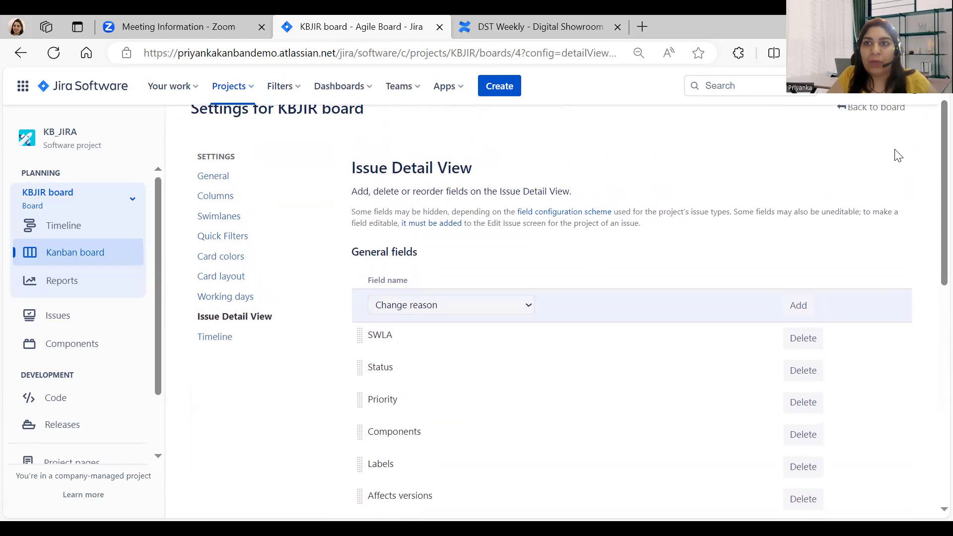
Step: Return to the Kanban board, set the SWLA field of issue US5 to Expedite only, and close the issue
click(854, 119)
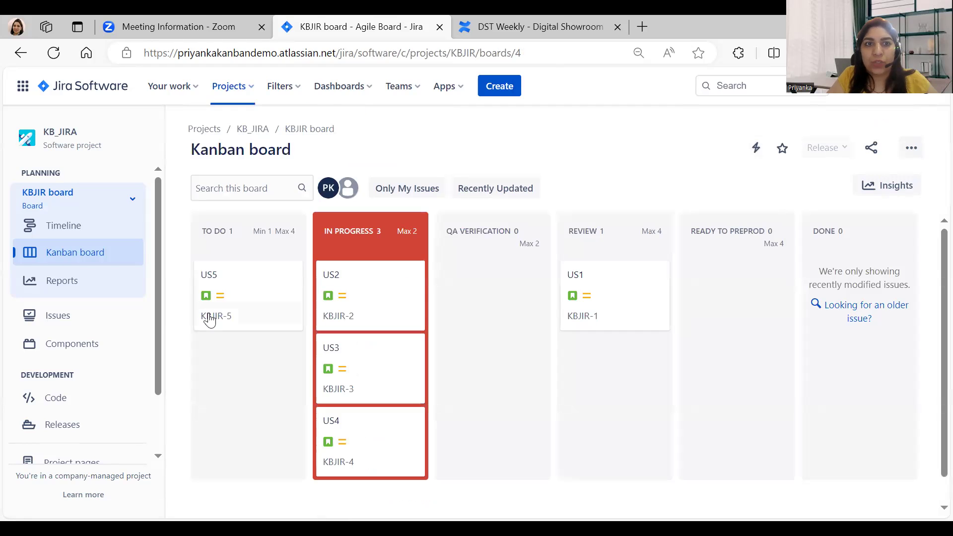
click(248, 293)
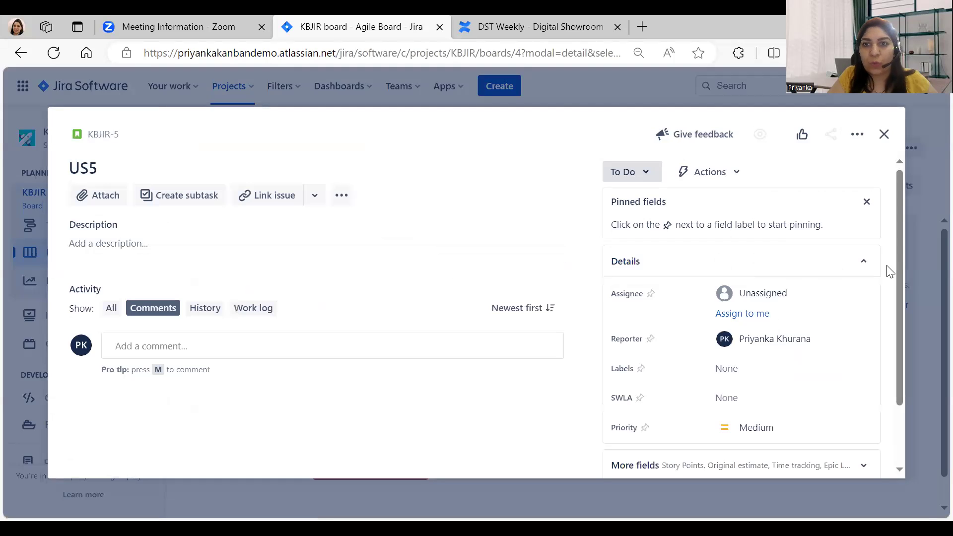
drag(898, 242, 899, 302)
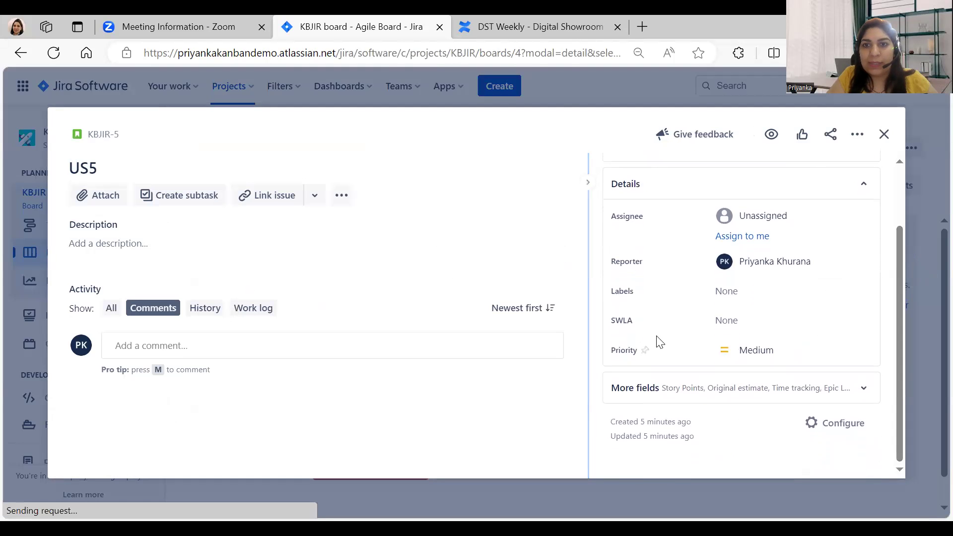
click(761, 329)
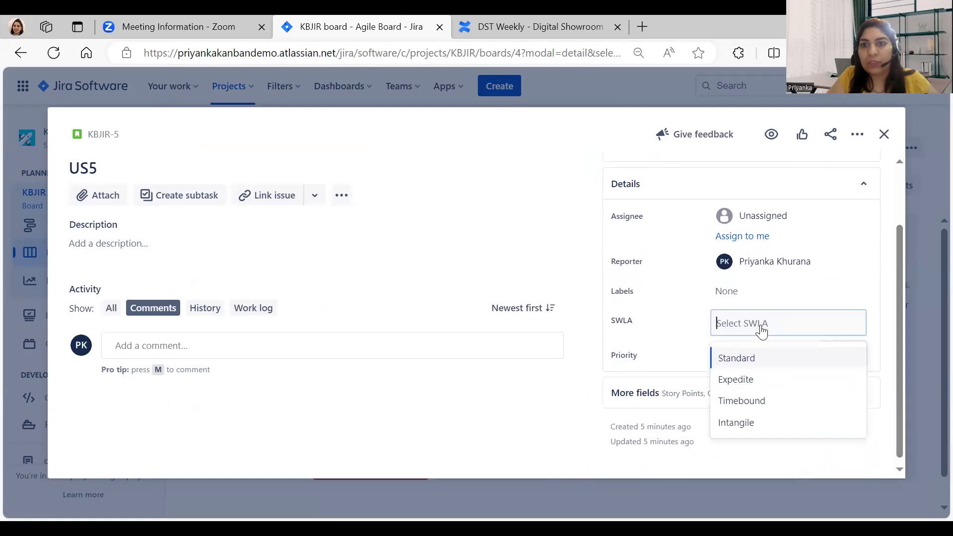
click(747, 368)
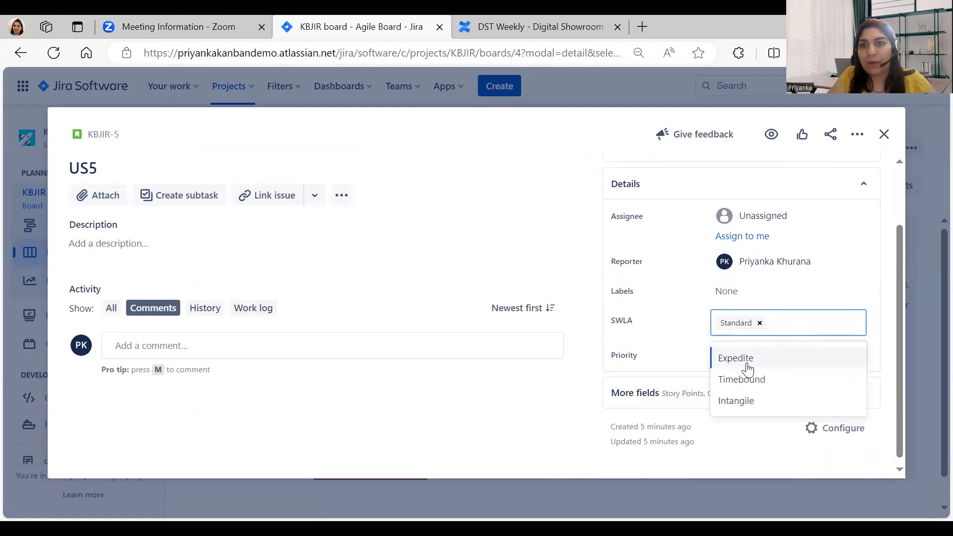
click(754, 366)
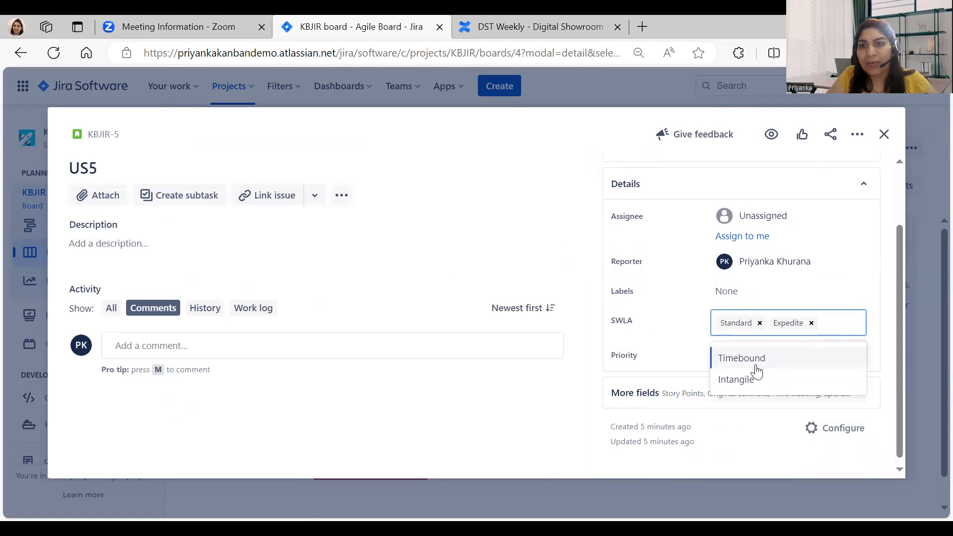
click(759, 323)
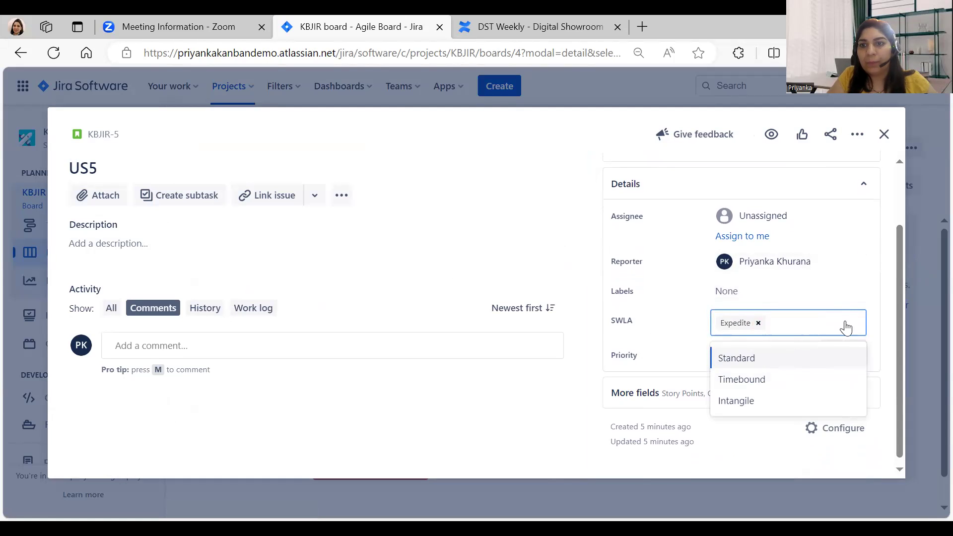
click(843, 274)
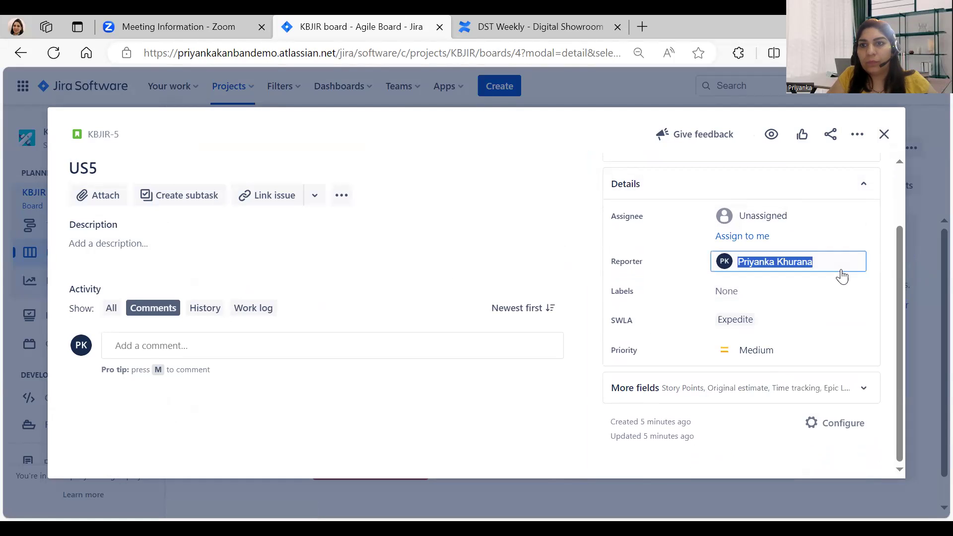
click(886, 138)
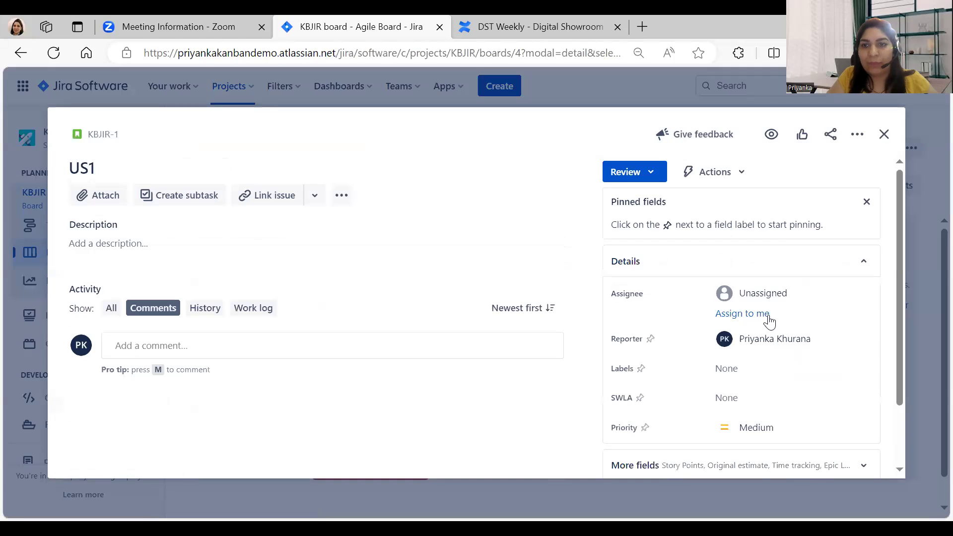
Step: Set the SWLA field of issue US1 to Timebound only and close the issue
click(731, 403)
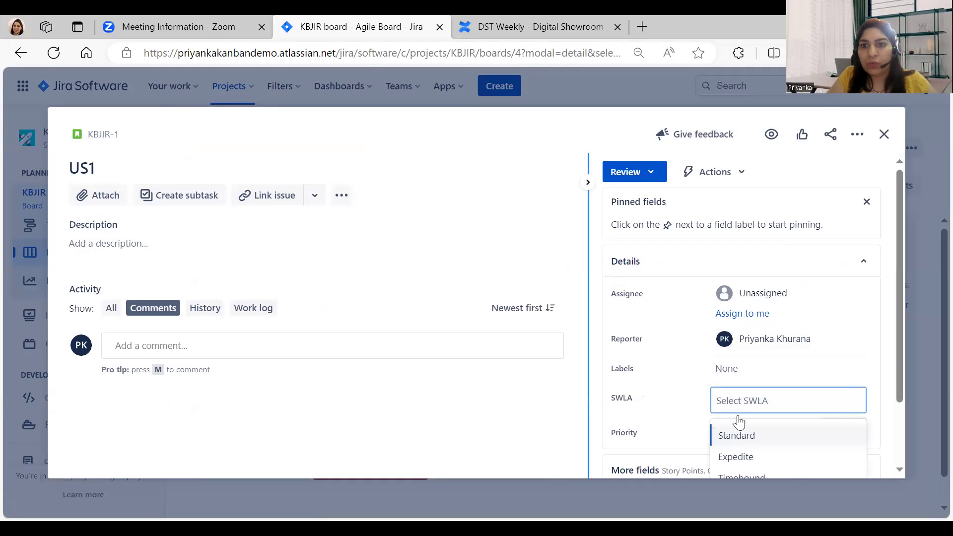
click(731, 483)
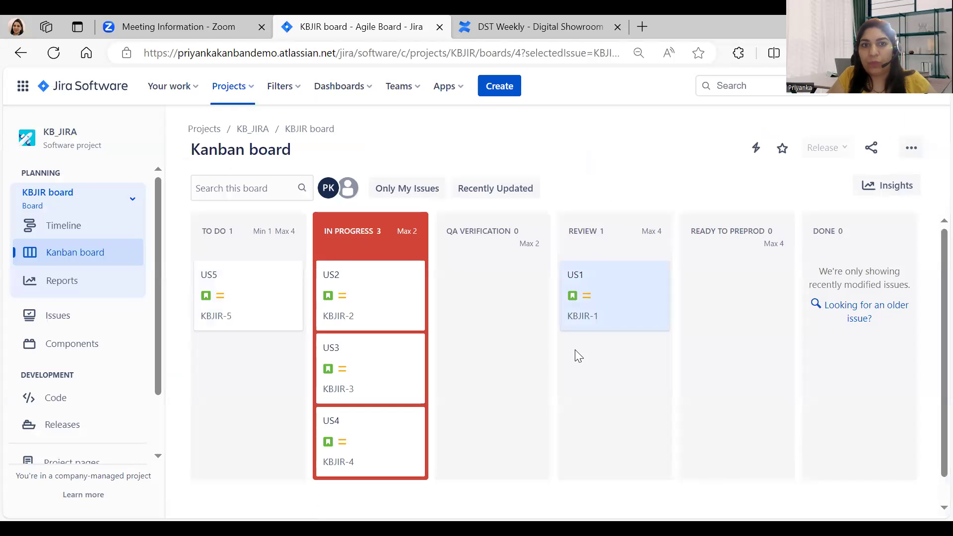
click(599, 300)
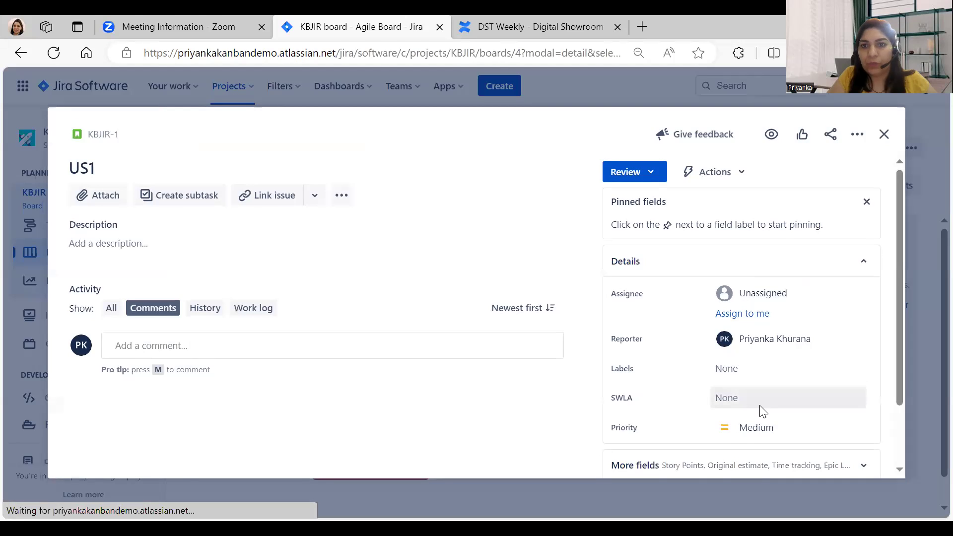
click(763, 407)
click(903, 354)
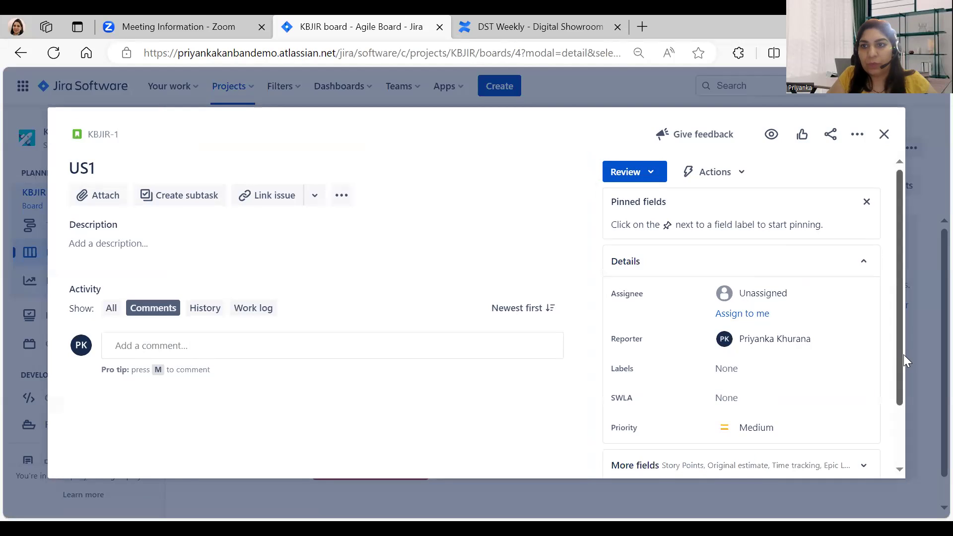
drag(903, 354, 901, 412)
click(754, 320)
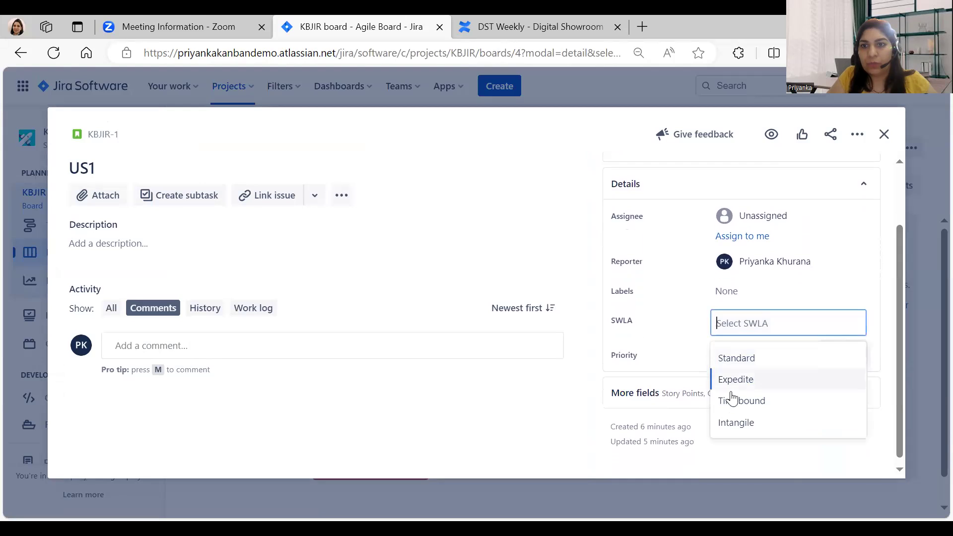
click(734, 421)
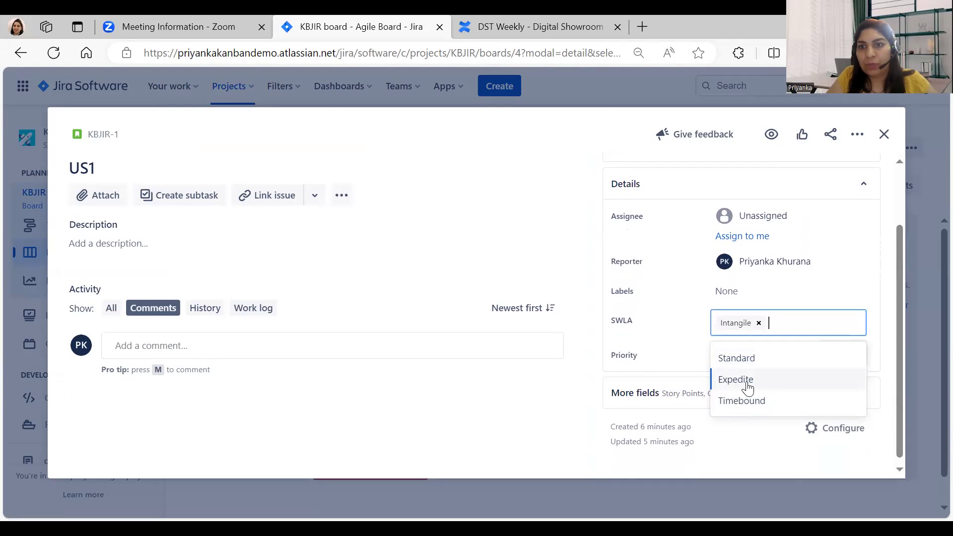
click(754, 402)
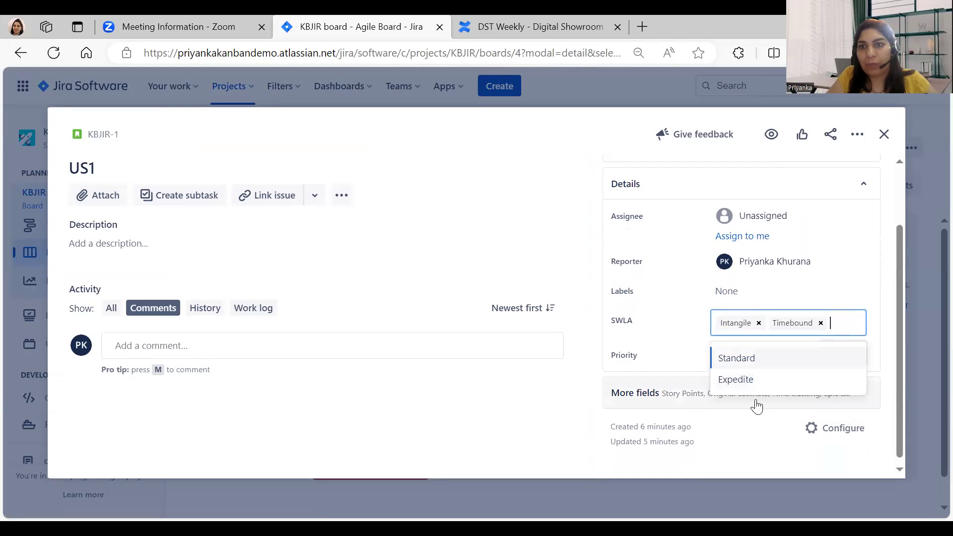
click(759, 324)
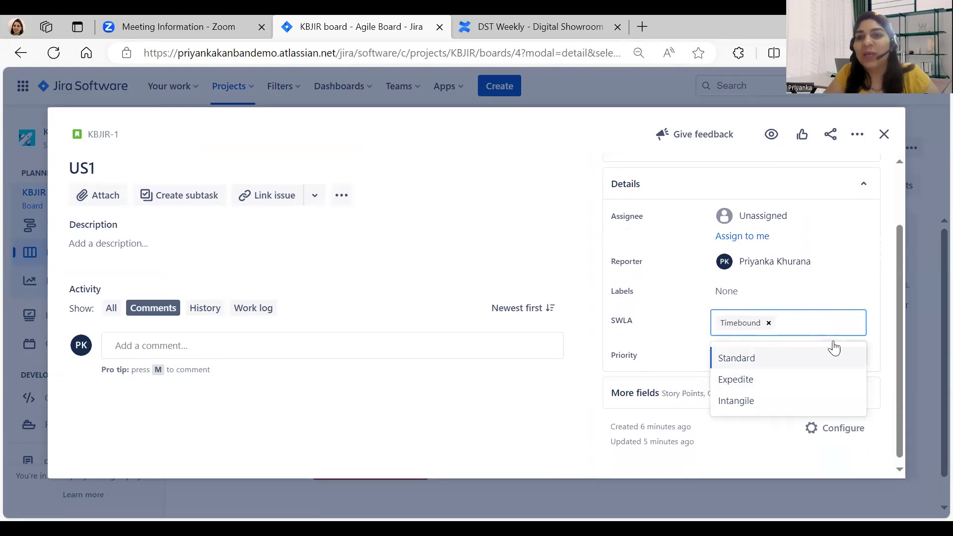
click(857, 258)
click(888, 133)
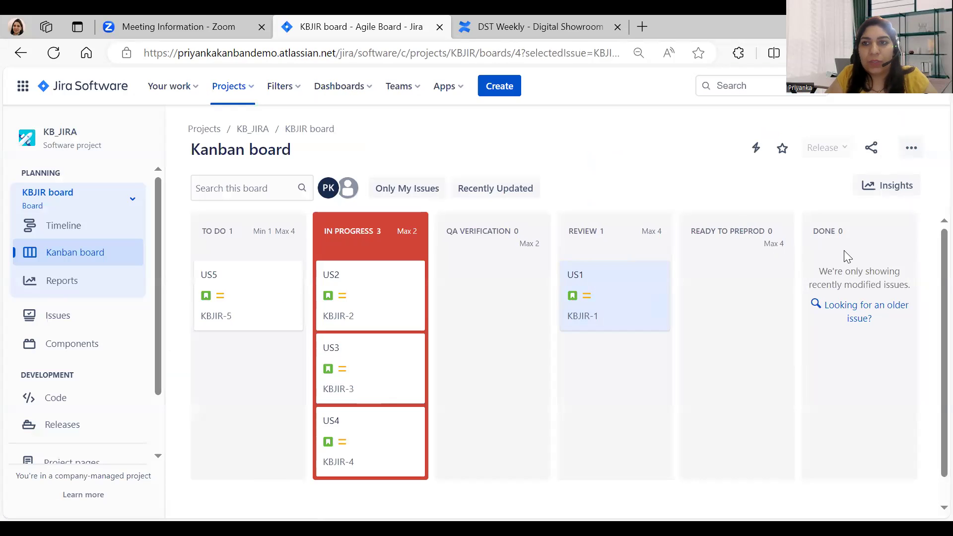
Step: In the KBJIR board's swimlane settings, add a query-based swimlane named intangile with the JQL SWLA = intangile
click(910, 149)
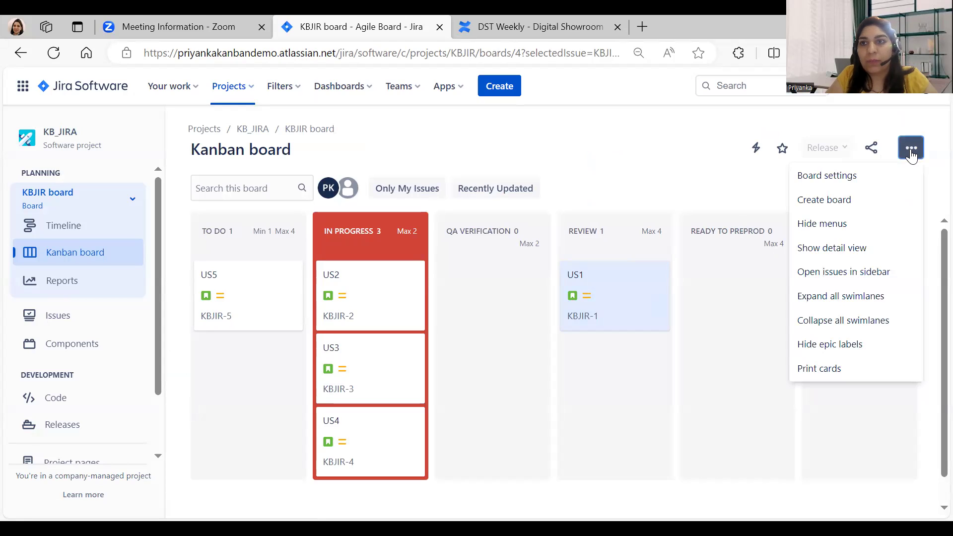
click(867, 173)
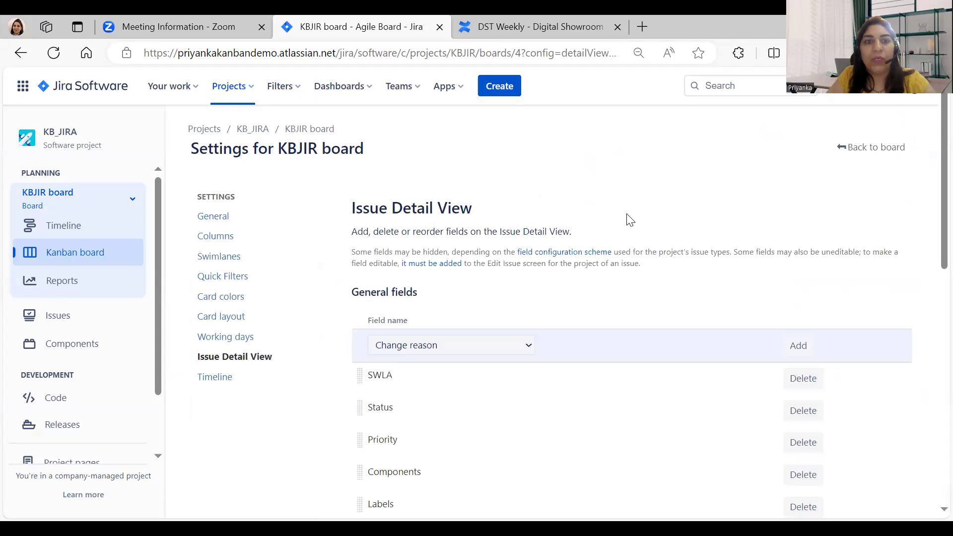
click(237, 257)
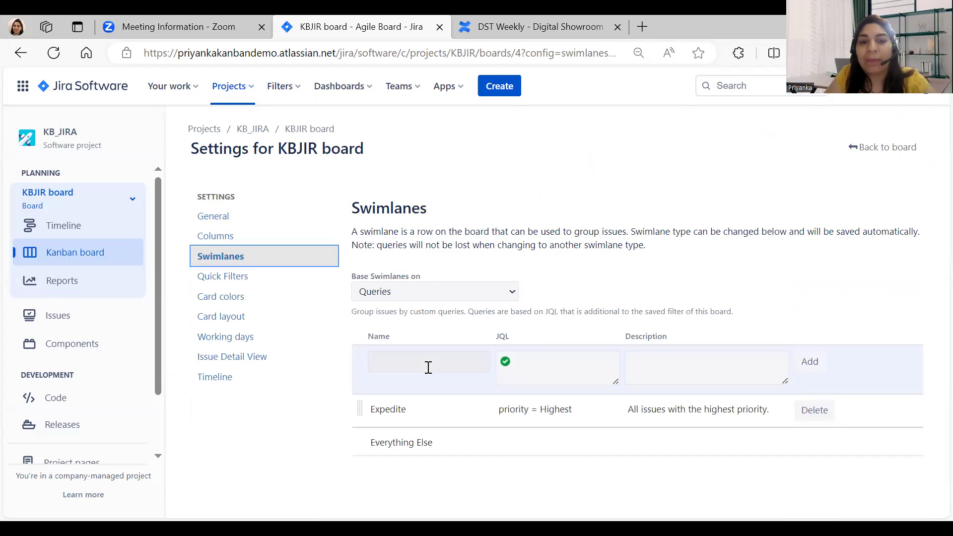
click(428, 368)
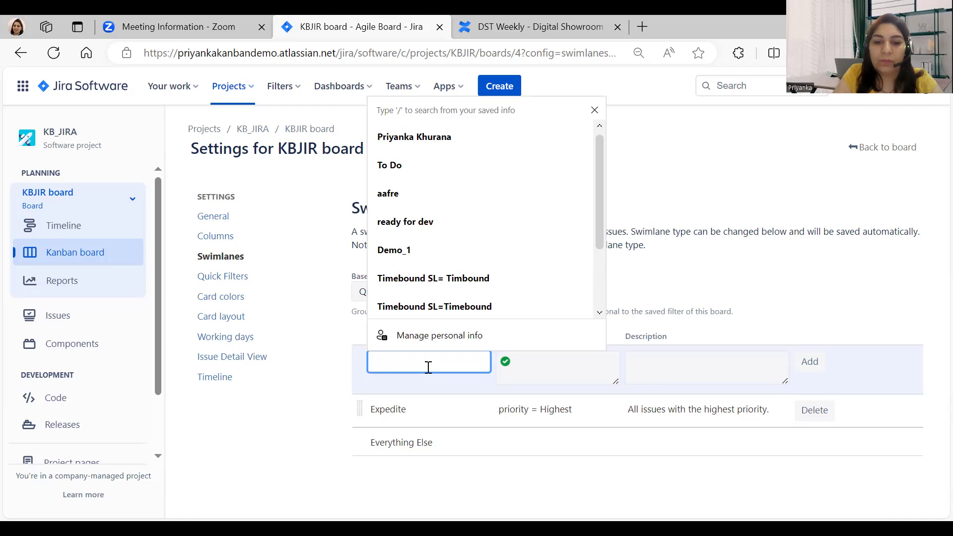
text(intangi)
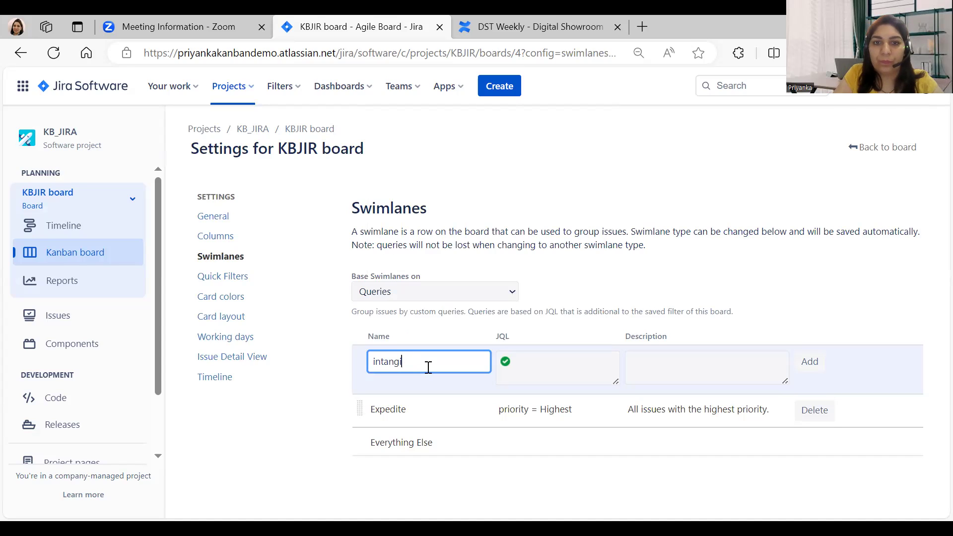
text(le)
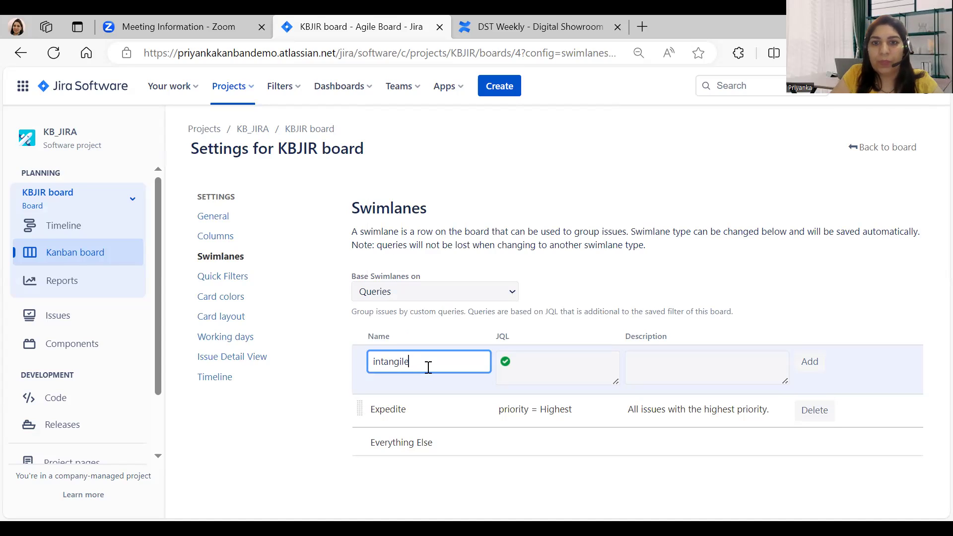
click(522, 366)
text(sw)
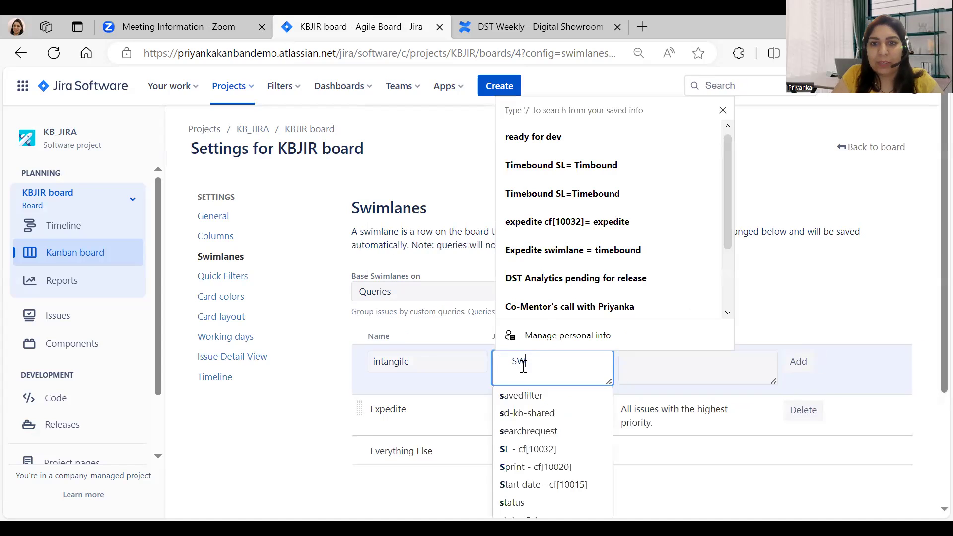
text(LA=intagile)
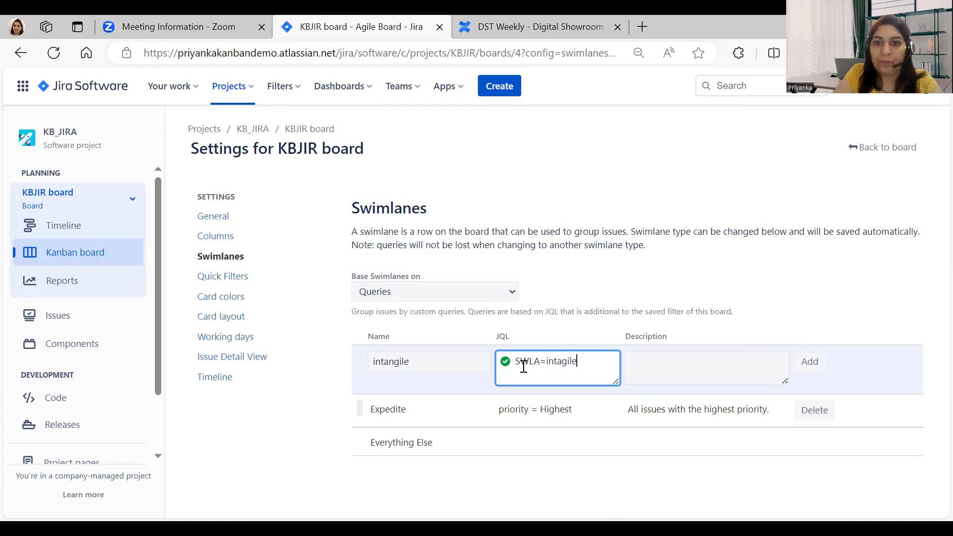
click(805, 362)
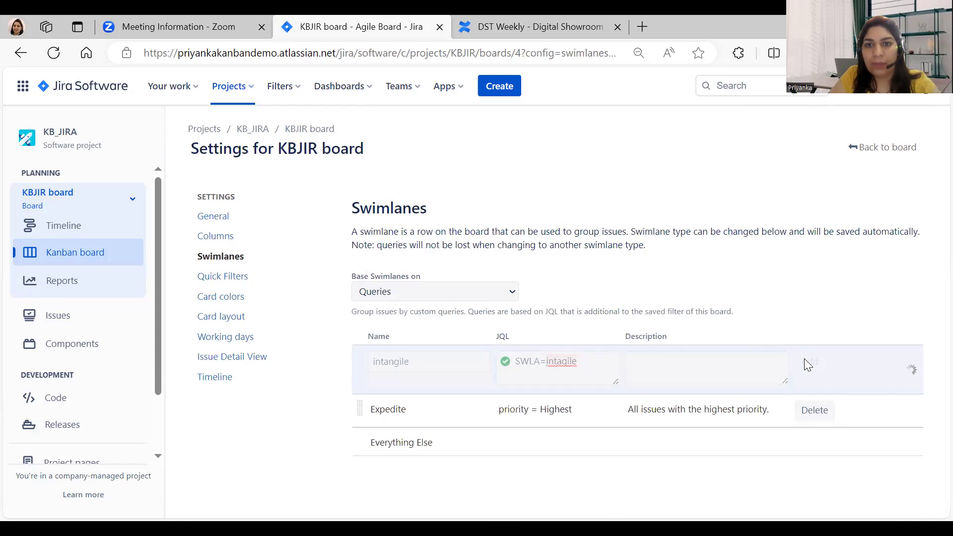
click(542, 361)
text(n)
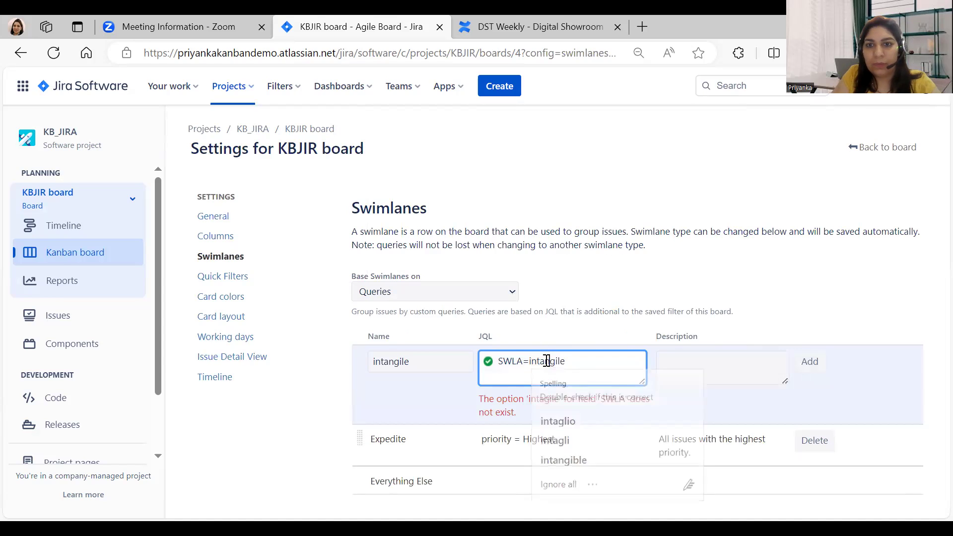
click(810, 361)
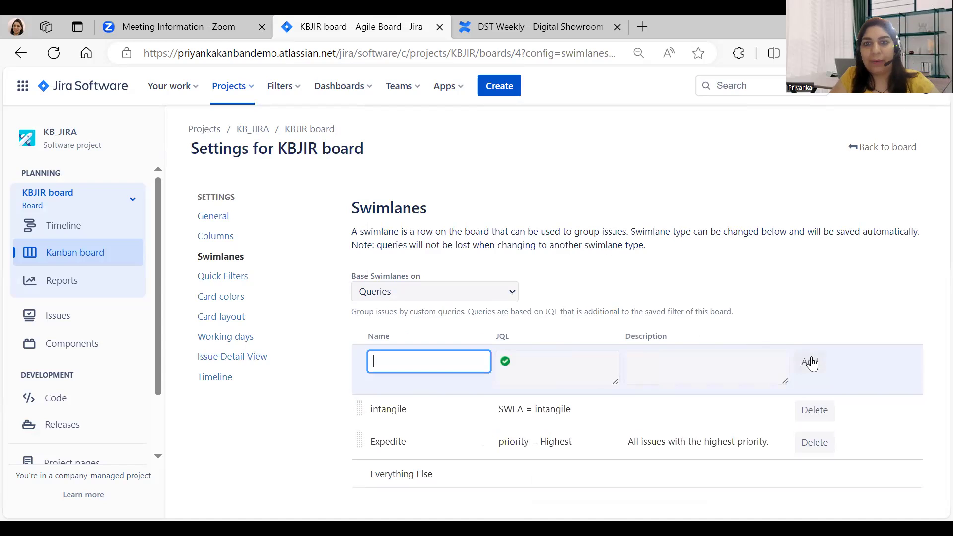
Step: Add a swimlane named timebound with the JQL SWLA = Timebound
text(timebound)
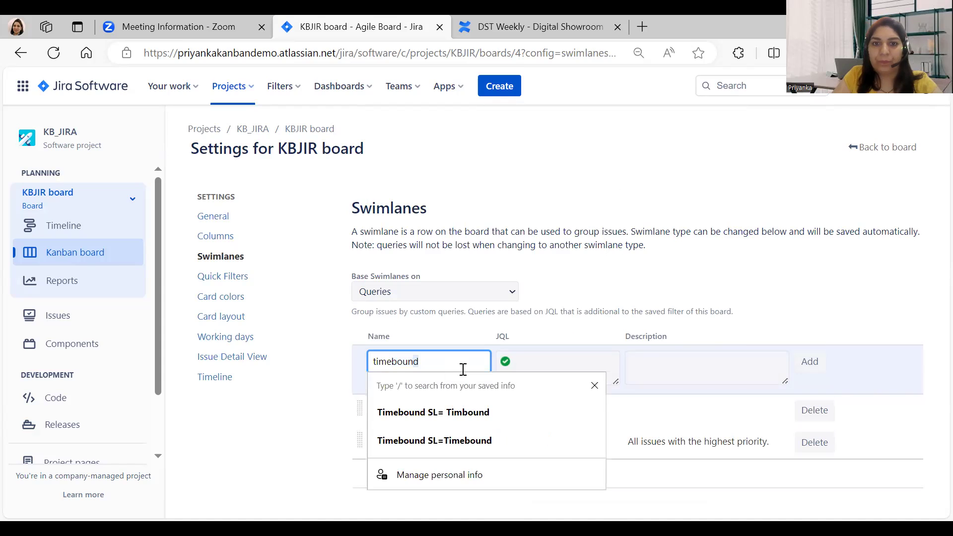
click(527, 364)
text(S)
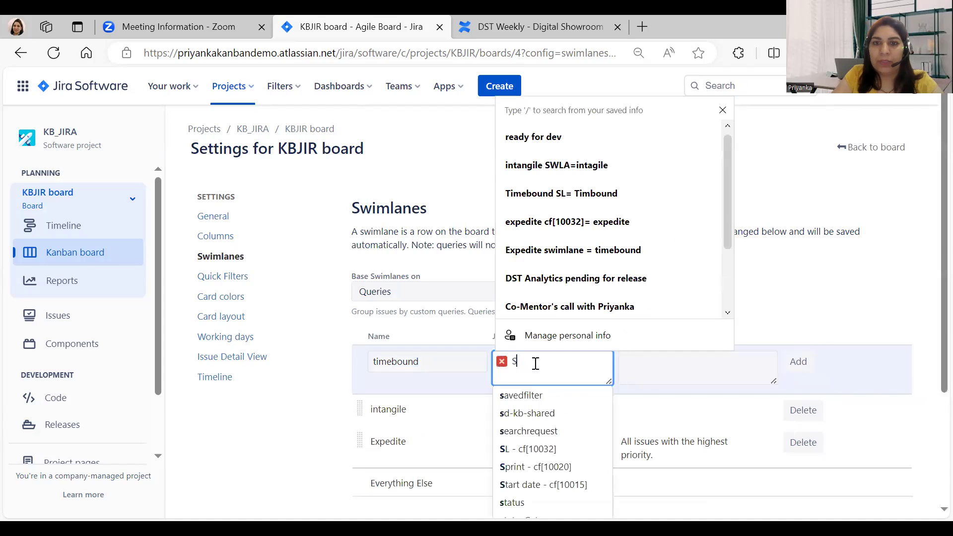
text(LWLA)
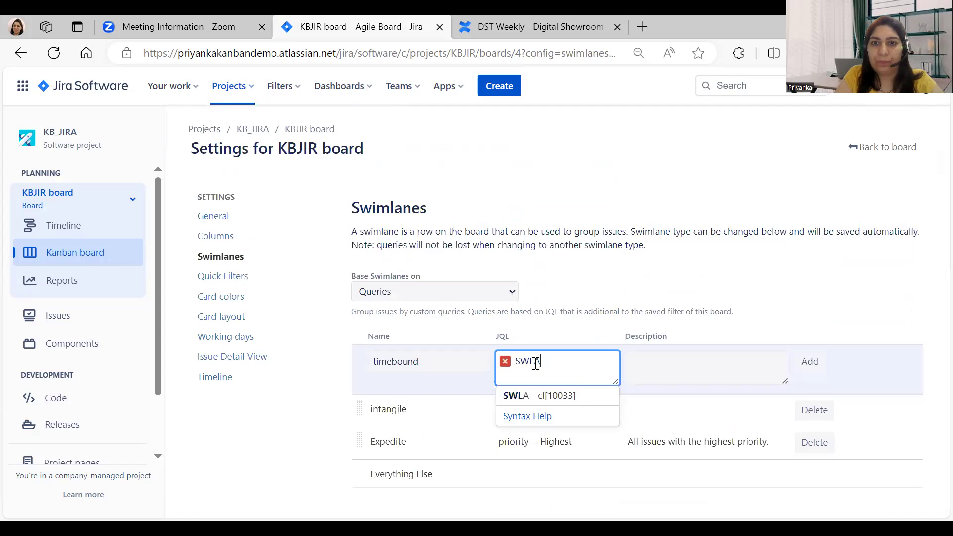
text(=tim)
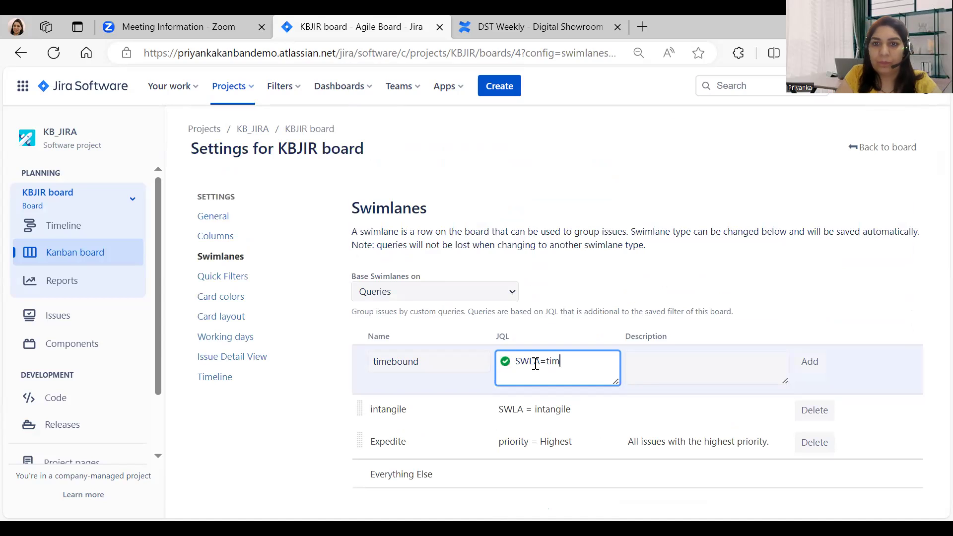
text(ebound)
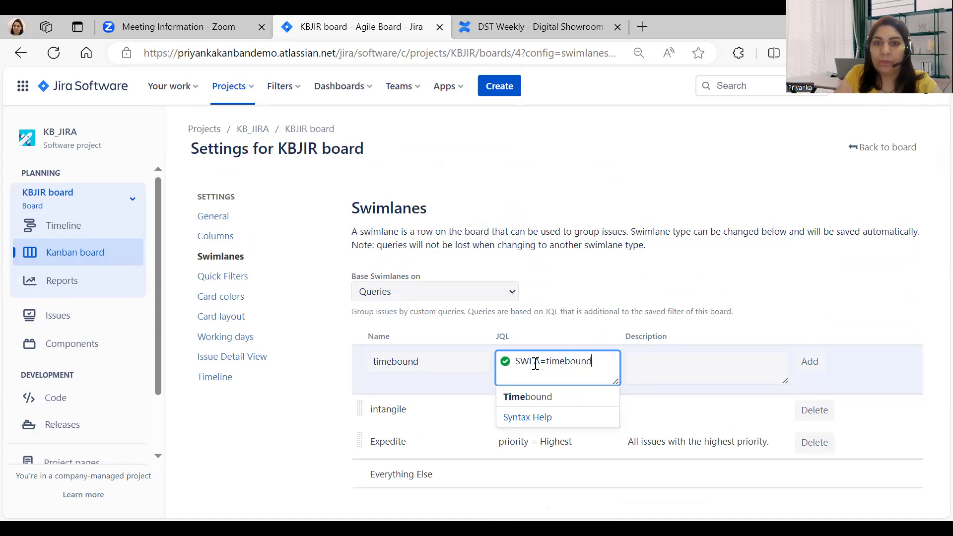
click(542, 397)
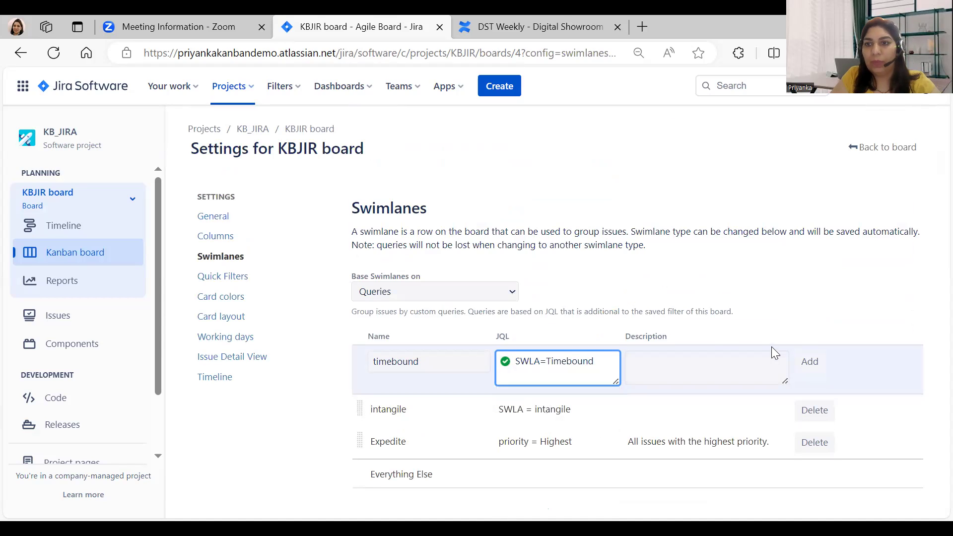
click(805, 358)
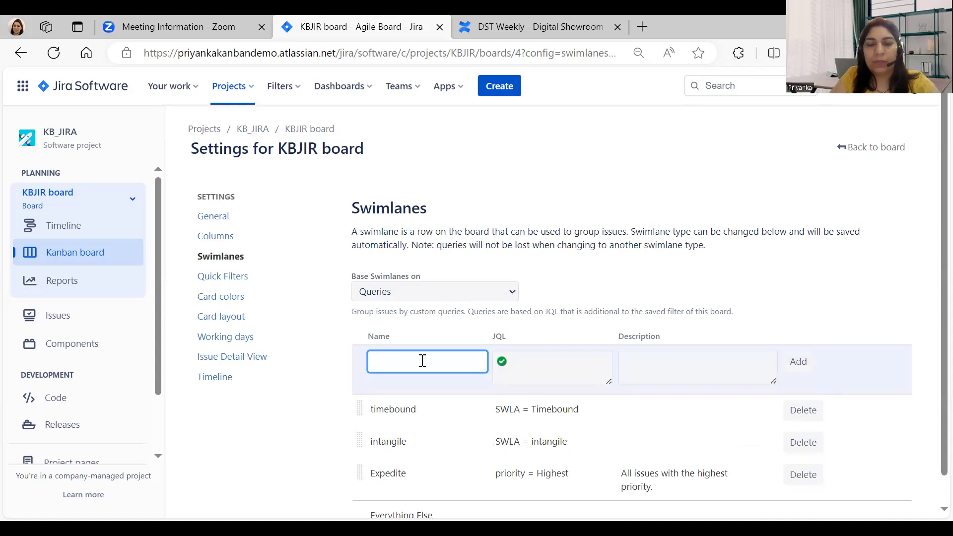
Step: Add a swimlane named Standard with the JQL SL = Standard
text(sWLA)
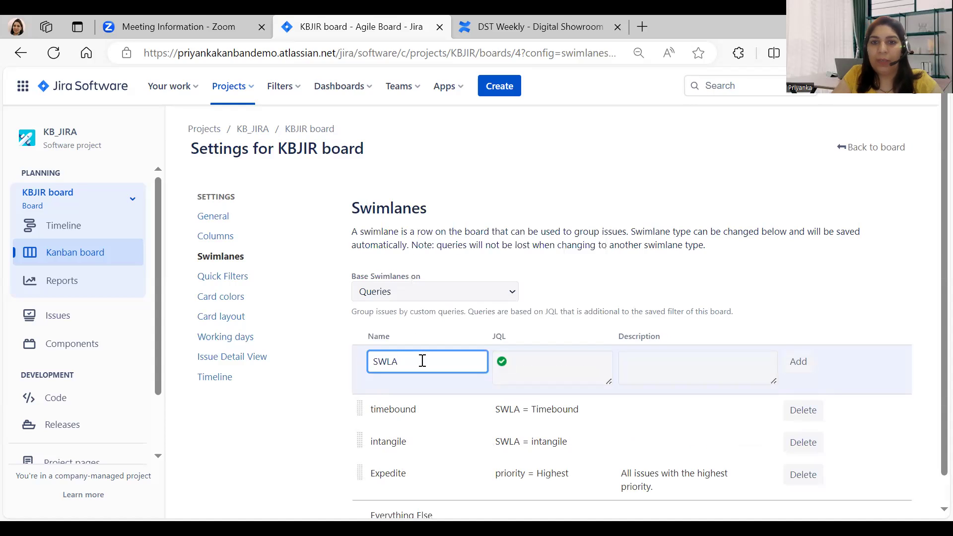
drag(422, 359, 349, 363)
key(BackSpace)
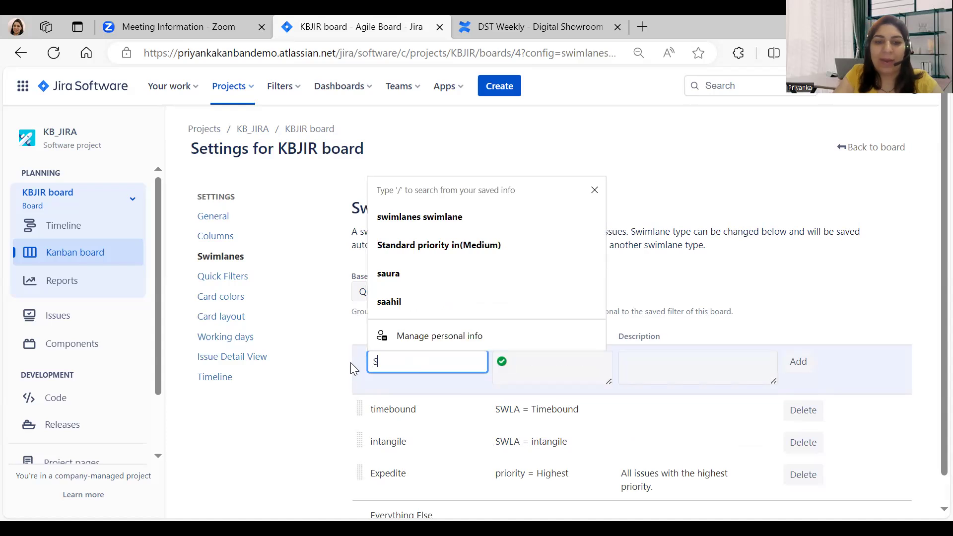
text(Standard)
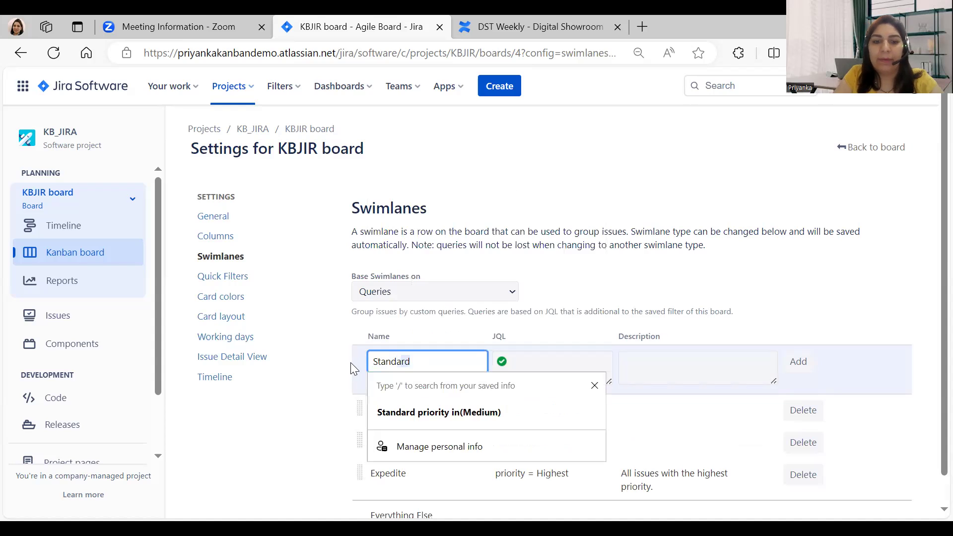
click(564, 358)
text(SL=)
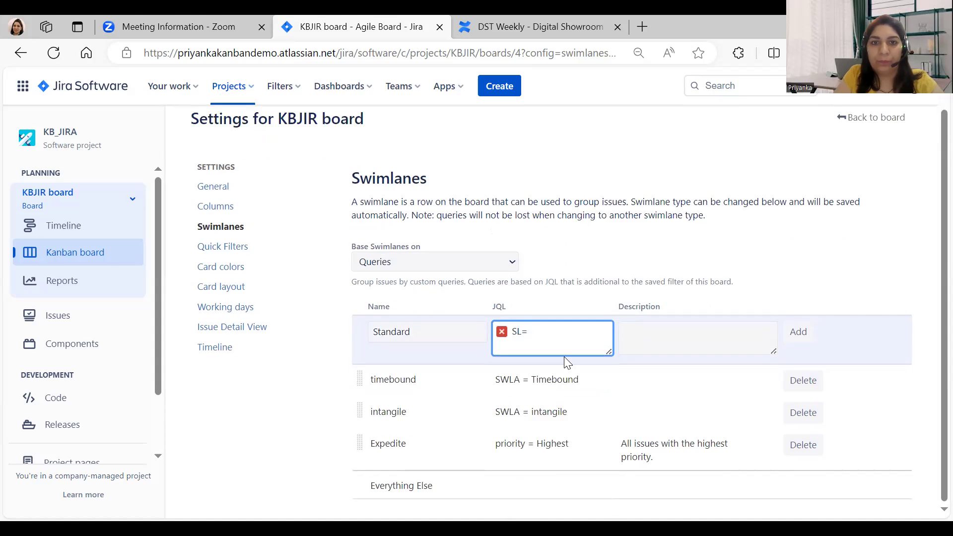
text(Sta)
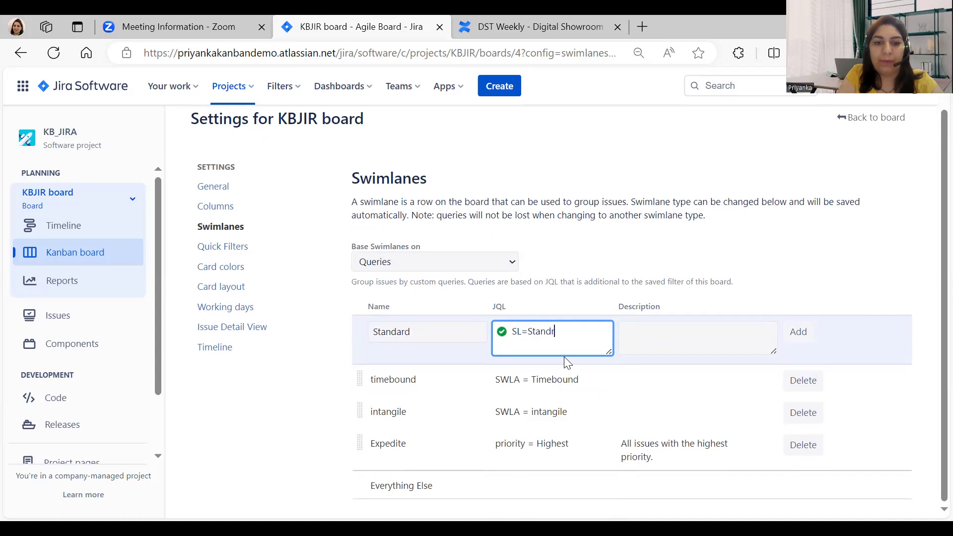
text(nd)
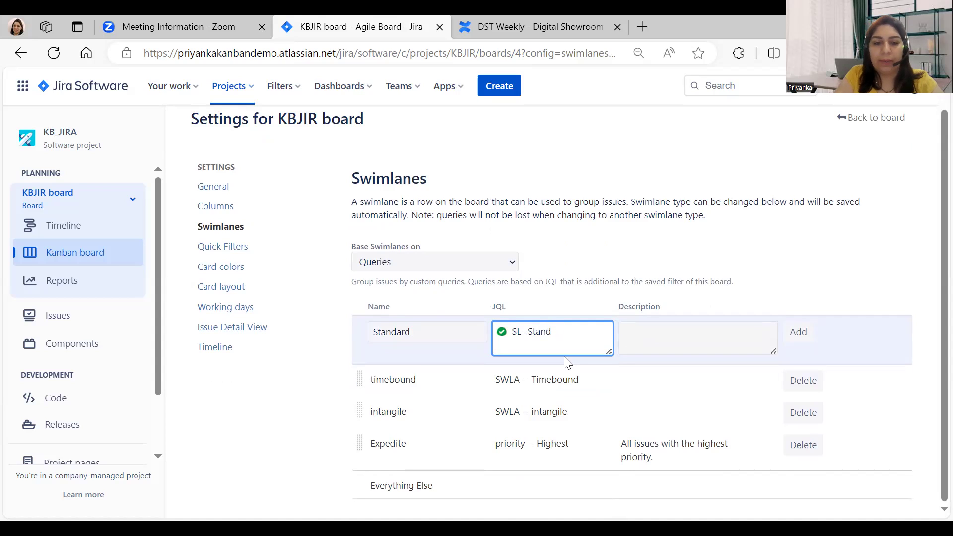
text(ard)
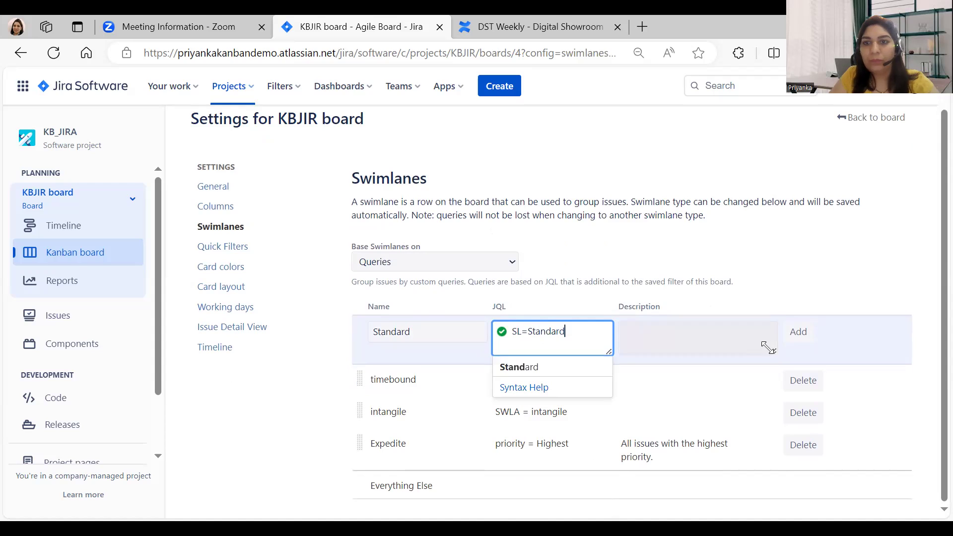
click(799, 332)
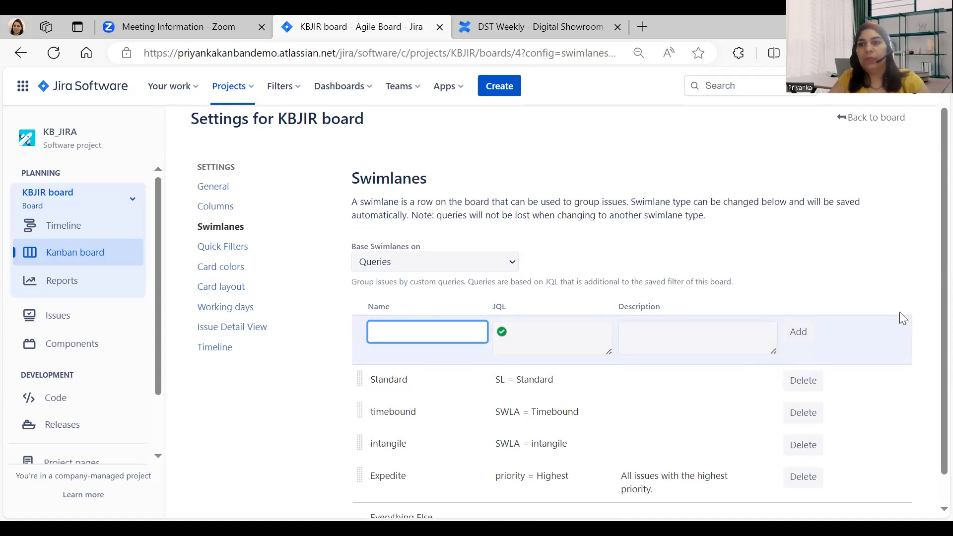
Step: Return to the Kanban board, look over its swimlanes, and check the SWLA value of issue US5
scroll(929, 318, down, 1)
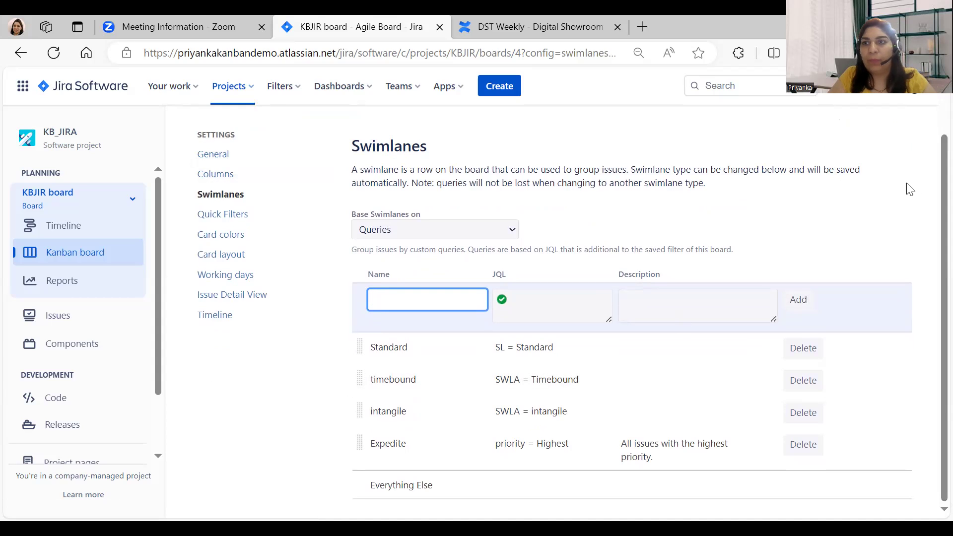
scroll(930, 187, up, 1)
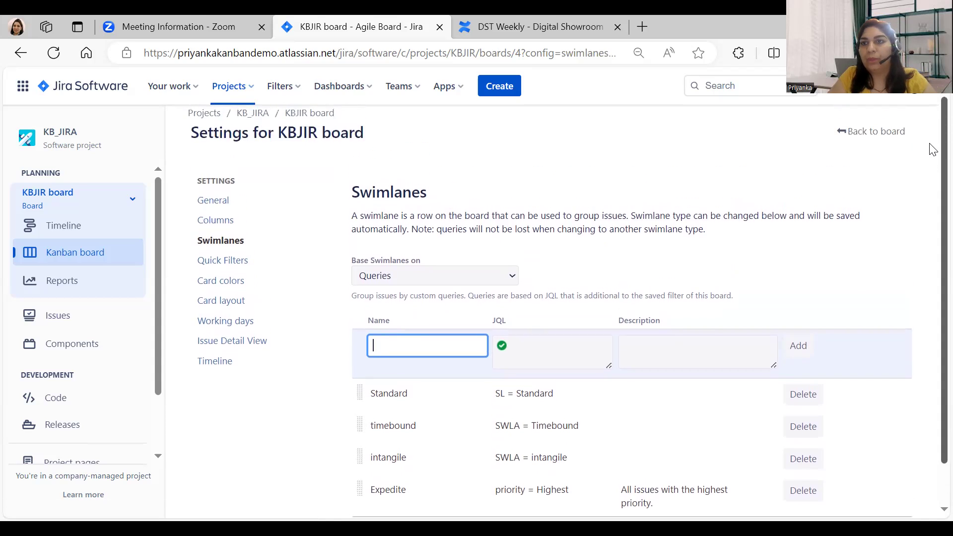
click(882, 130)
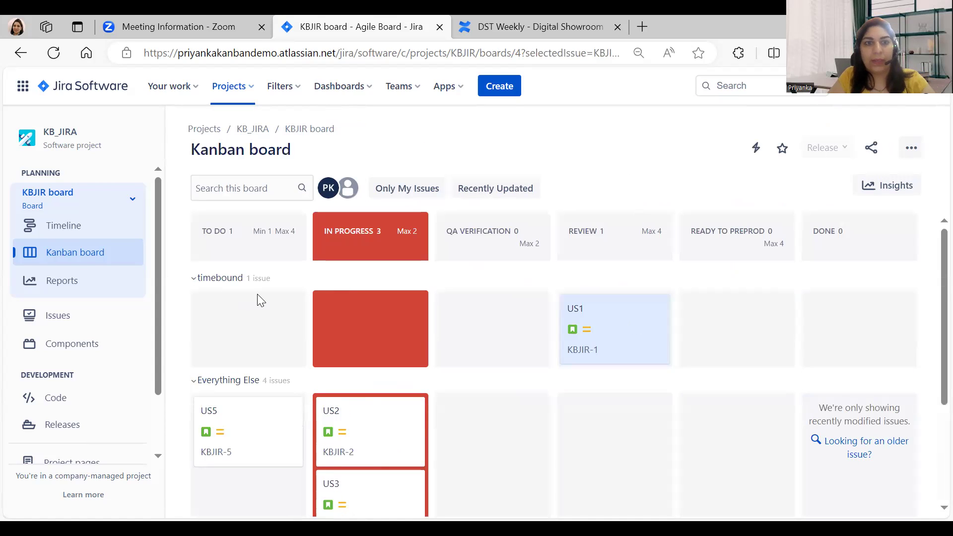
scroll(258, 298, down, 1)
scroll(257, 300, down, 2)
scroll(257, 300, up, 3)
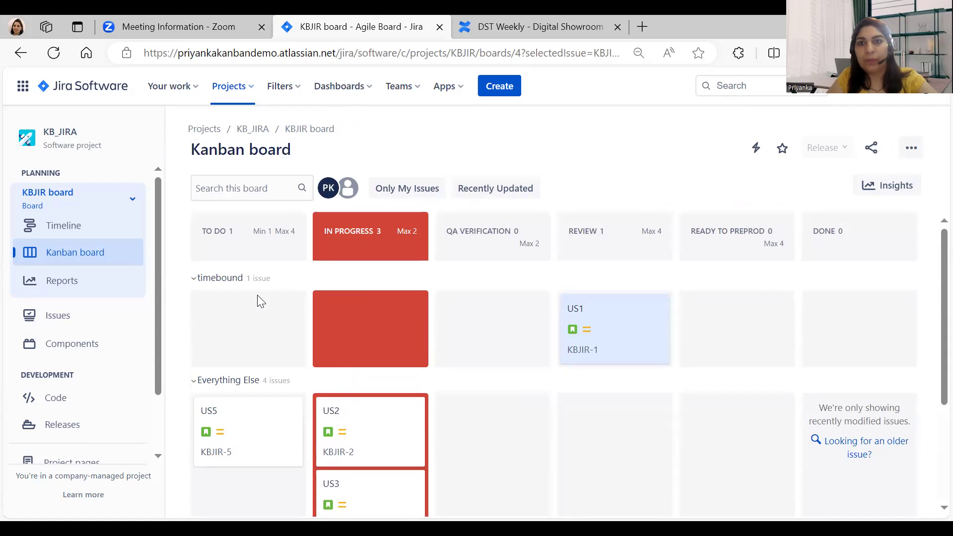
click(247, 413)
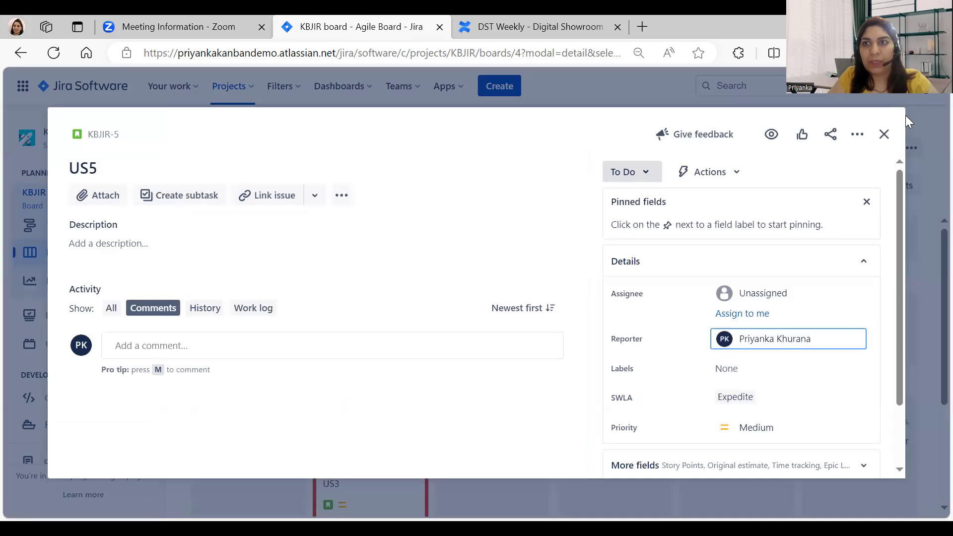
click(883, 135)
Step: Open the board's swimlane settings and delete the Expedite swimlane based on priority = Highest
click(911, 147)
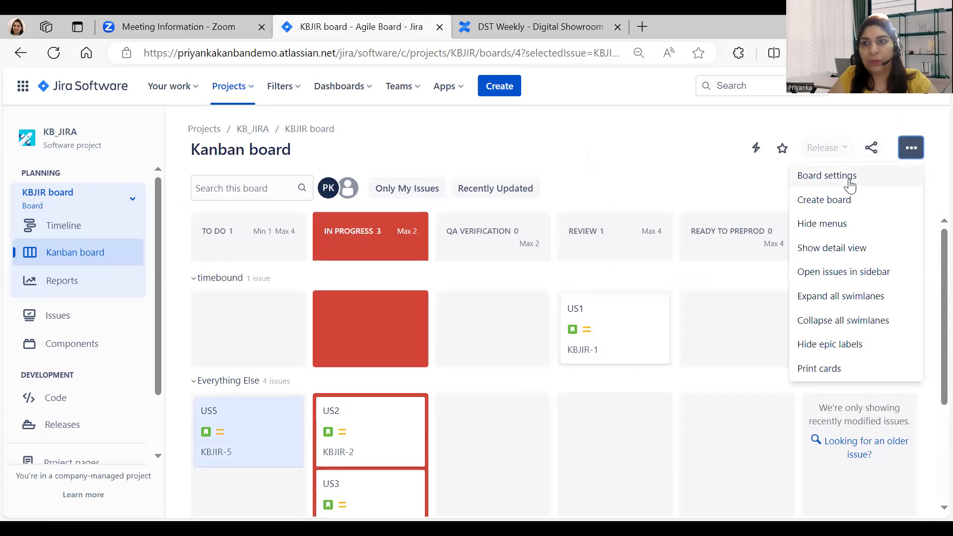
click(825, 175)
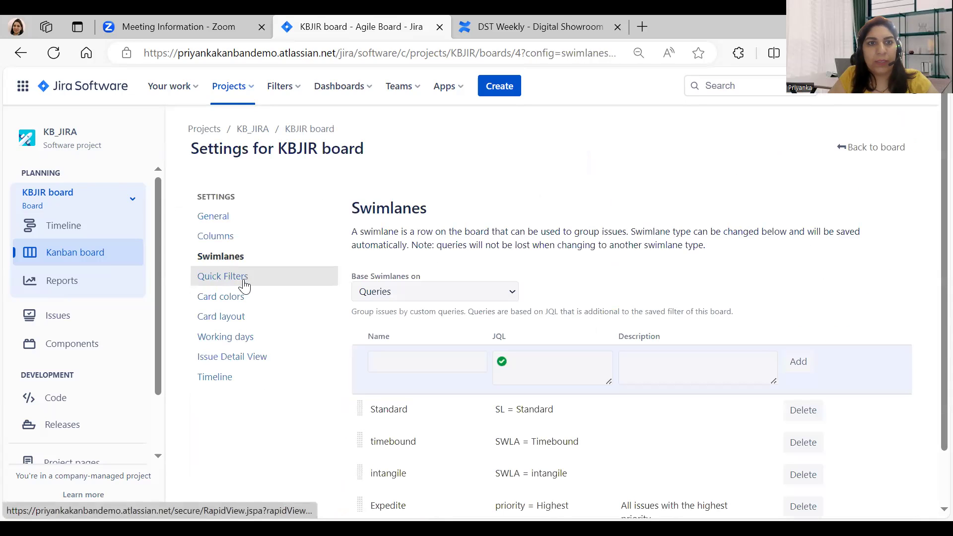
click(240, 260)
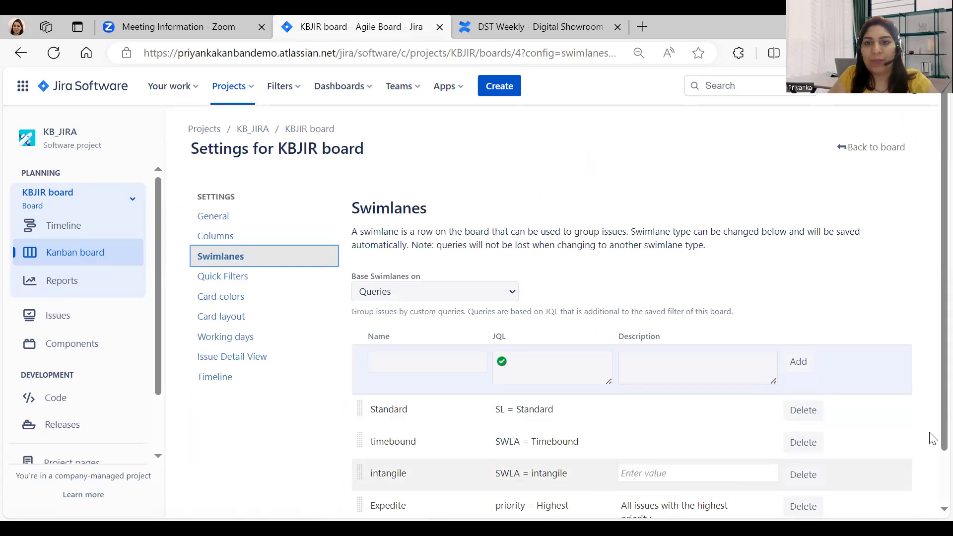
scroll(929, 436, down, 2)
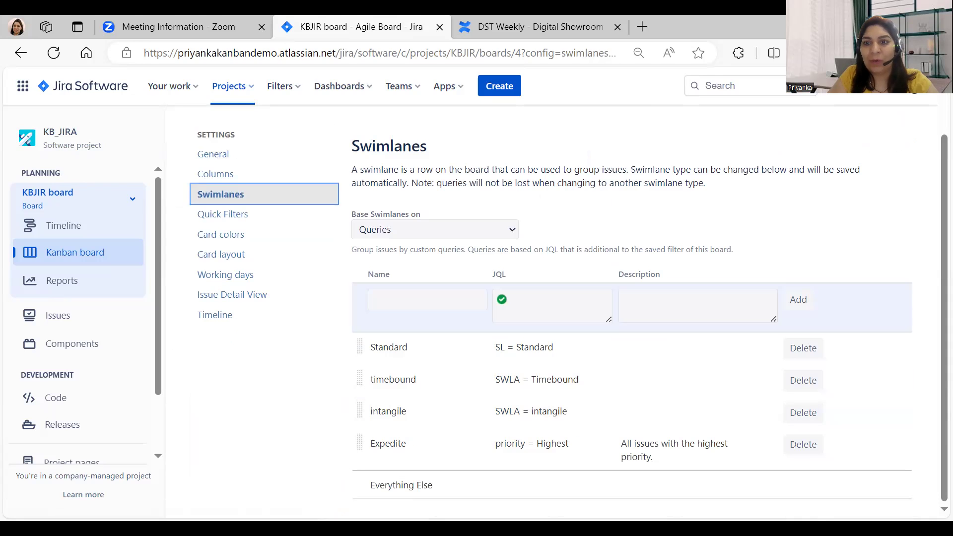
click(803, 445)
Step: Add a query-based swimlane named Expedite with the JQL SWLA=Expedite
click(409, 339)
text(Expeditee)
key(BackSpace)
text(d)
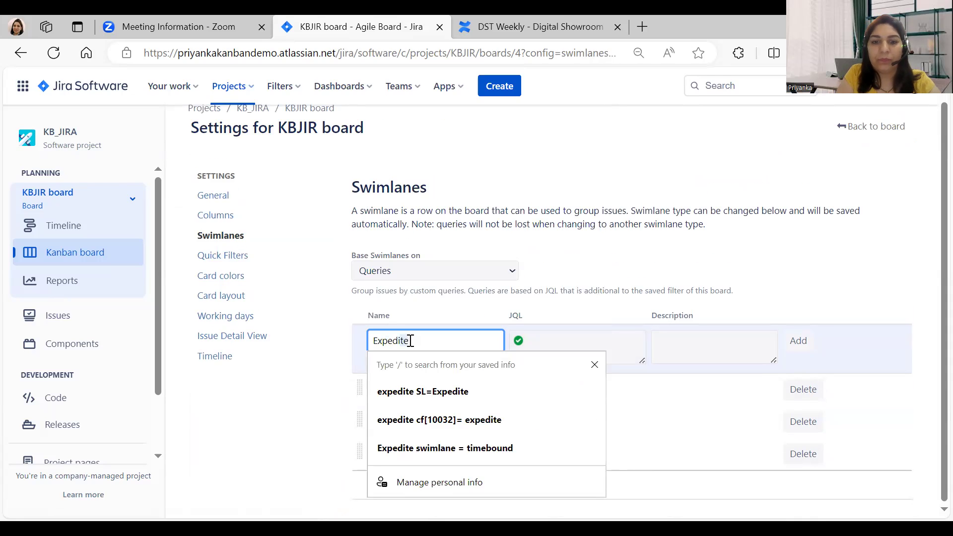
click(533, 342)
text(SWLA=Expedite)
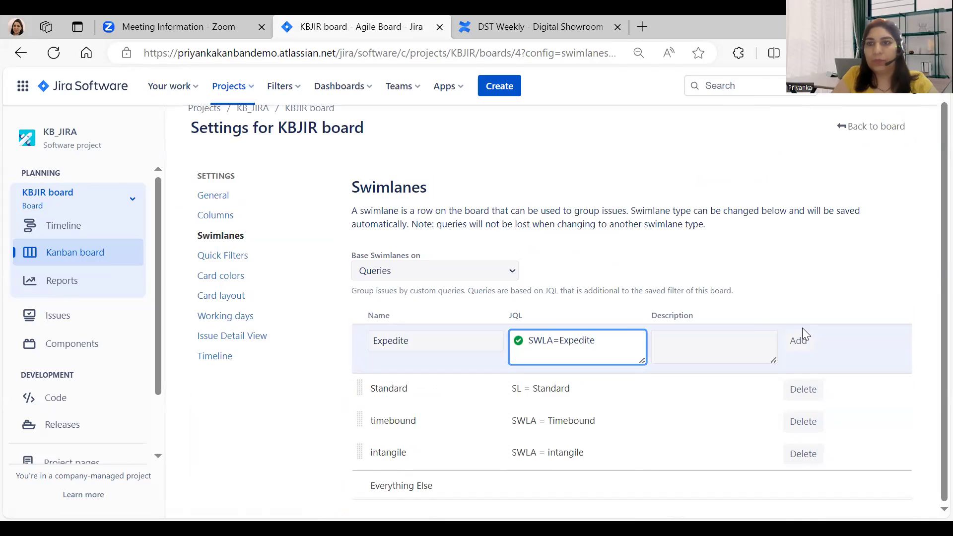
click(799, 340)
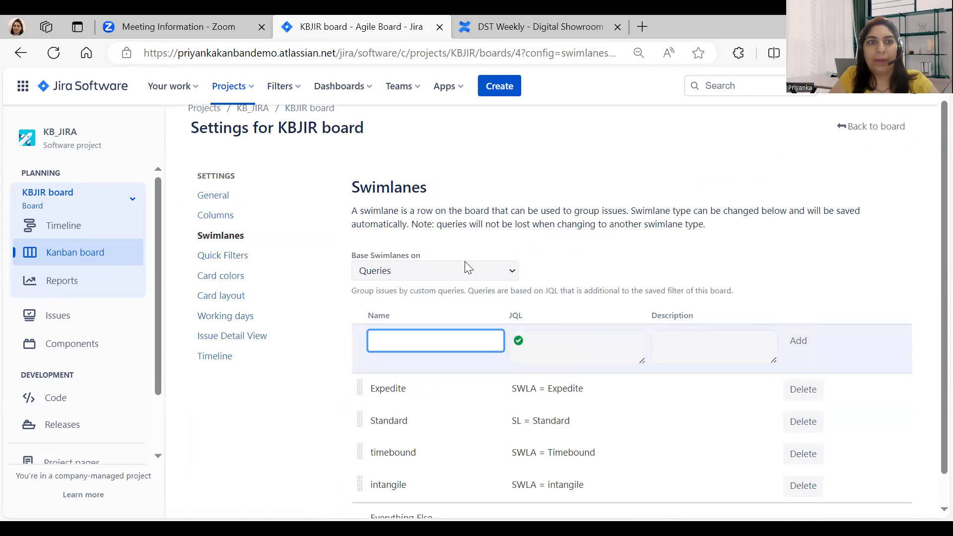
Step: Return to the Kanban board and look over how the issues are grouped into swimlanes
click(874, 129)
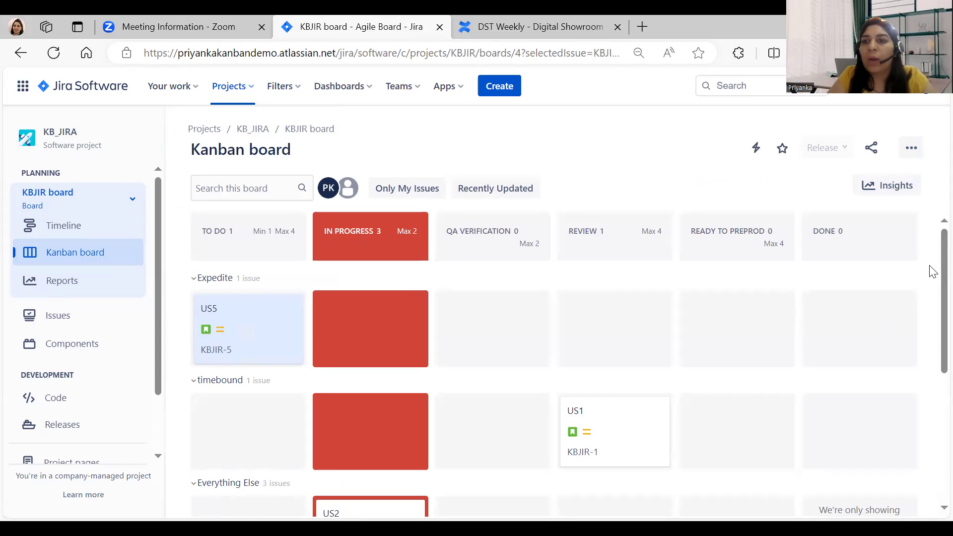
scroll(931, 333, down, 2)
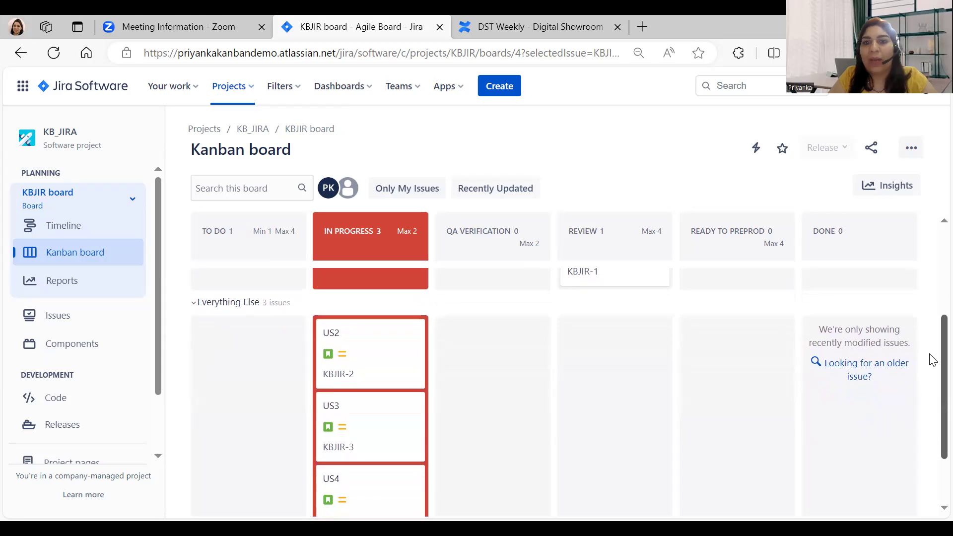
scroll(931, 298, up, 2)
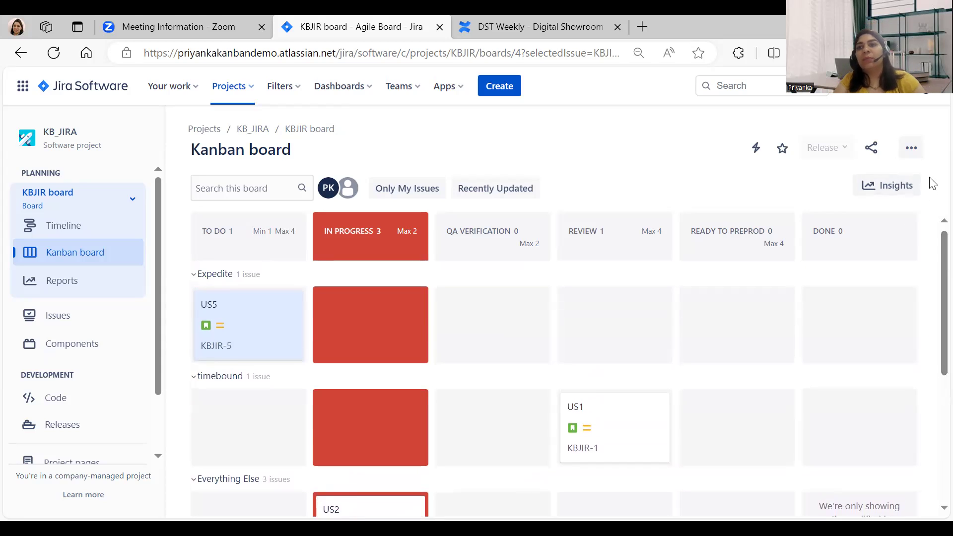
Step: Review the options for basing swimlanes in the board settings, keep Queries, and go back to the Kanban board
click(911, 147)
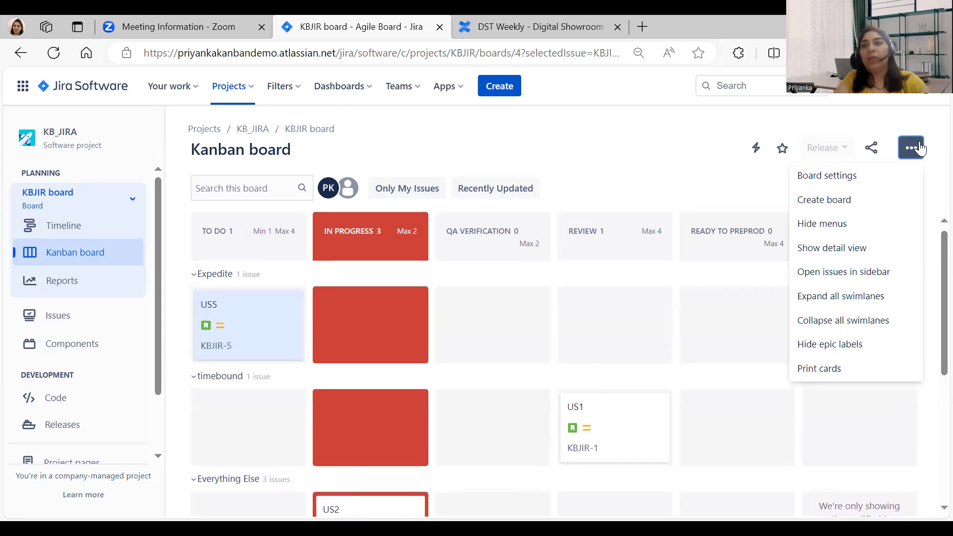
click(852, 179)
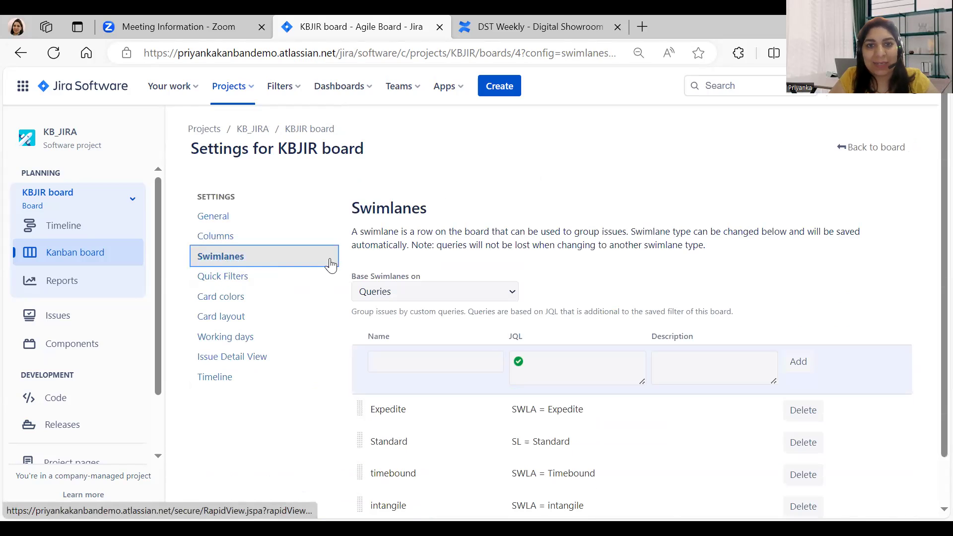
click(438, 291)
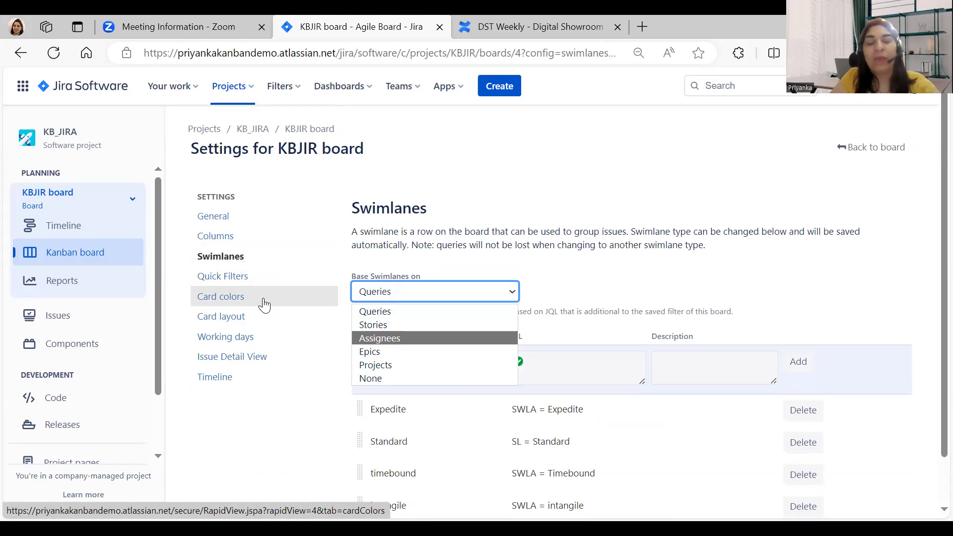
click(695, 188)
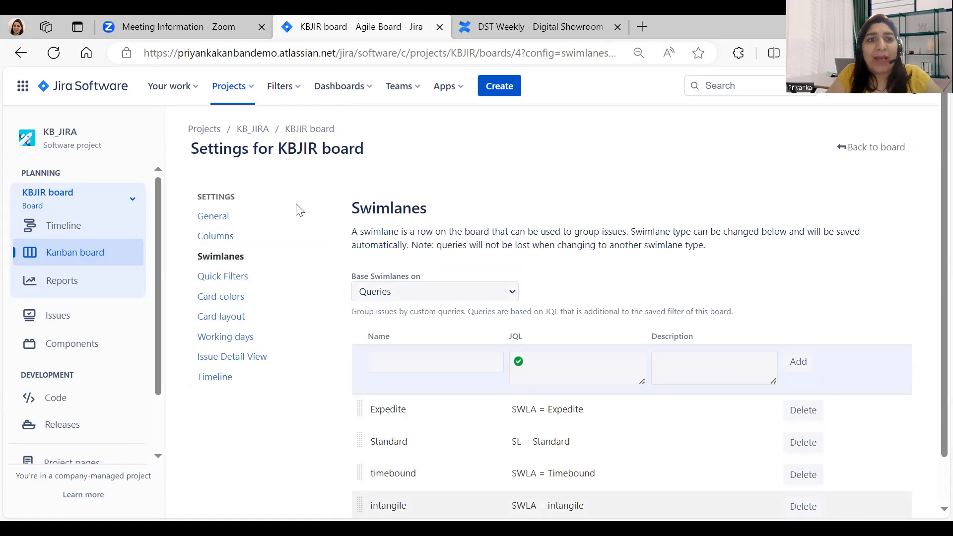
click(262, 137)
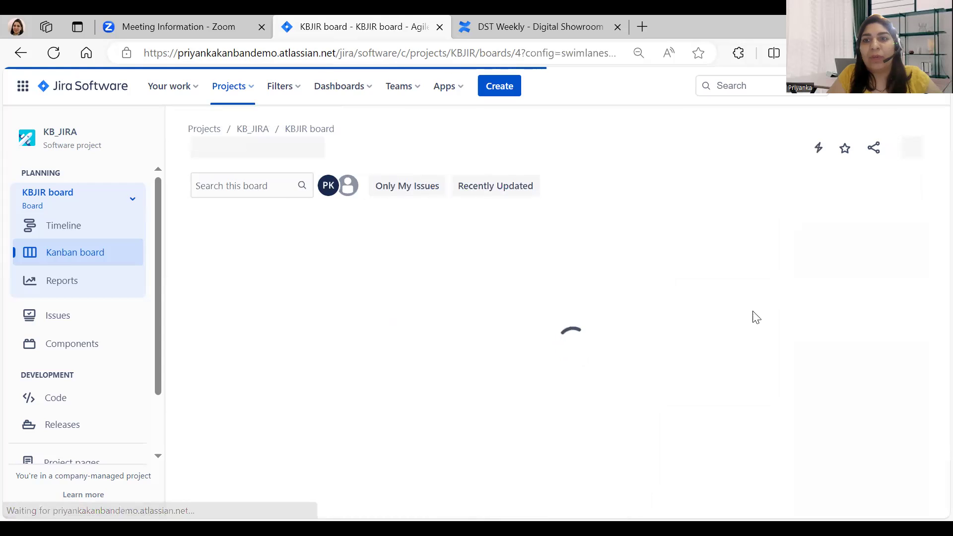